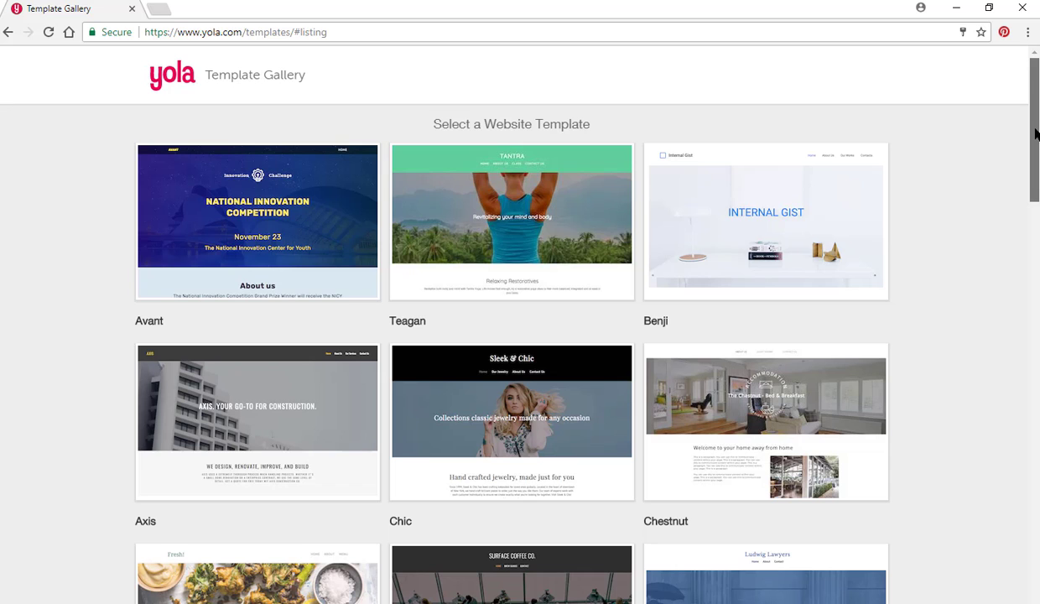
Step: Browse the website templates and choose the Heirloom template for the new site
{"action": "left_click_drag", "start_coordinate": [1037, 134], "coordinate": [964, 328]}
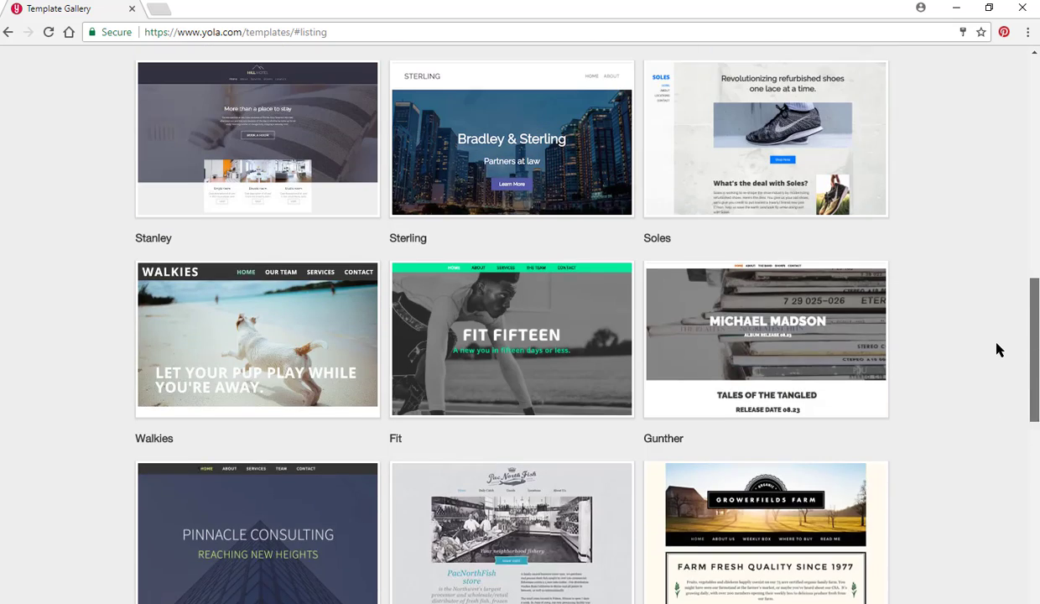
{"action": "left_click_drag", "start_coordinate": [1039, 355], "coordinate": [1037, 348]}
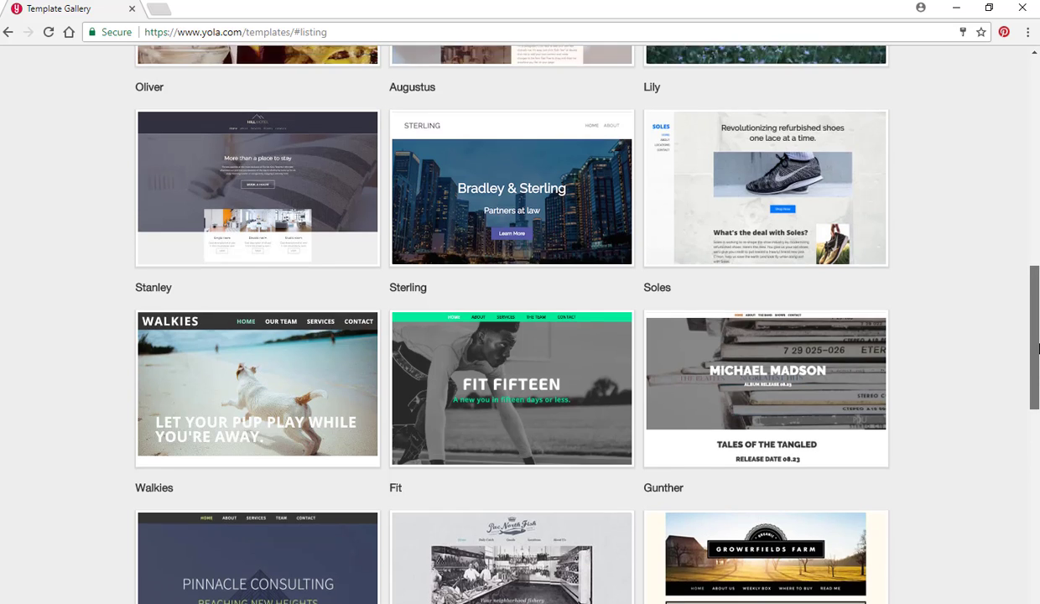
{"action": "scroll", "coordinate": [901, 447], "scroll_direction": "down", "scroll_amount": 1}
{"action": "mouse_move", "coordinate": [780, 432]}
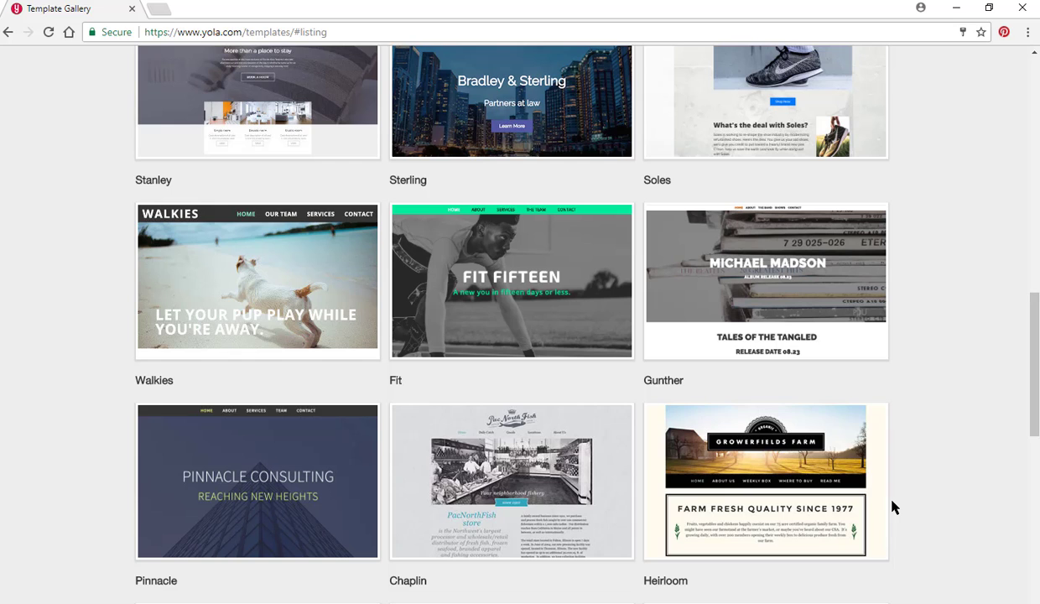
{"action": "mouse_move", "coordinate": [859, 470]}
{"action": "left_click", "coordinate": [818, 468]}
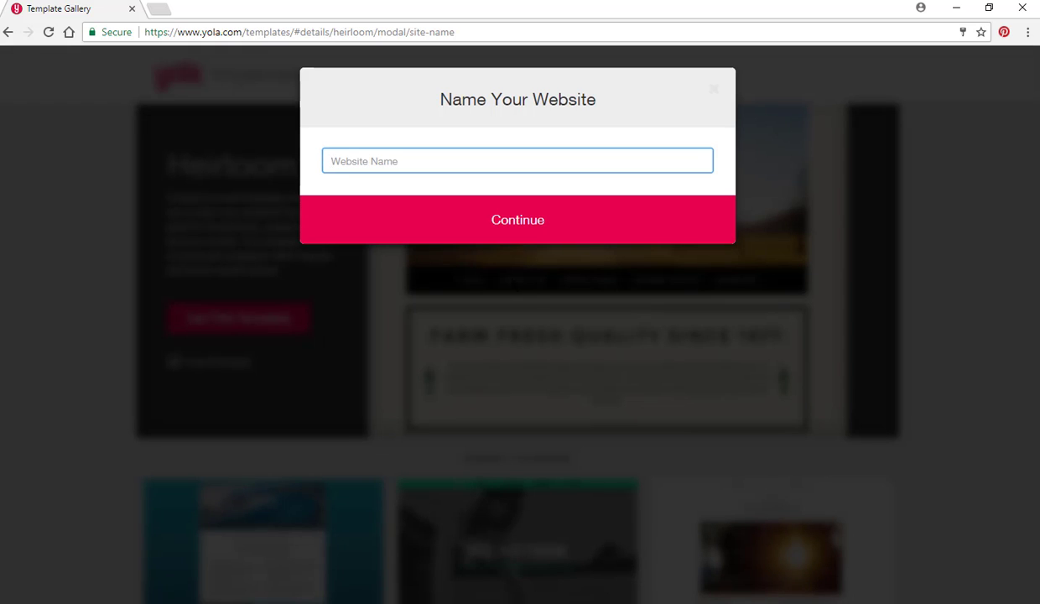
Step: Name the website Connecticut Travels and skip entering the contact information
{"action": "left_click", "coordinate": [336, 158]}
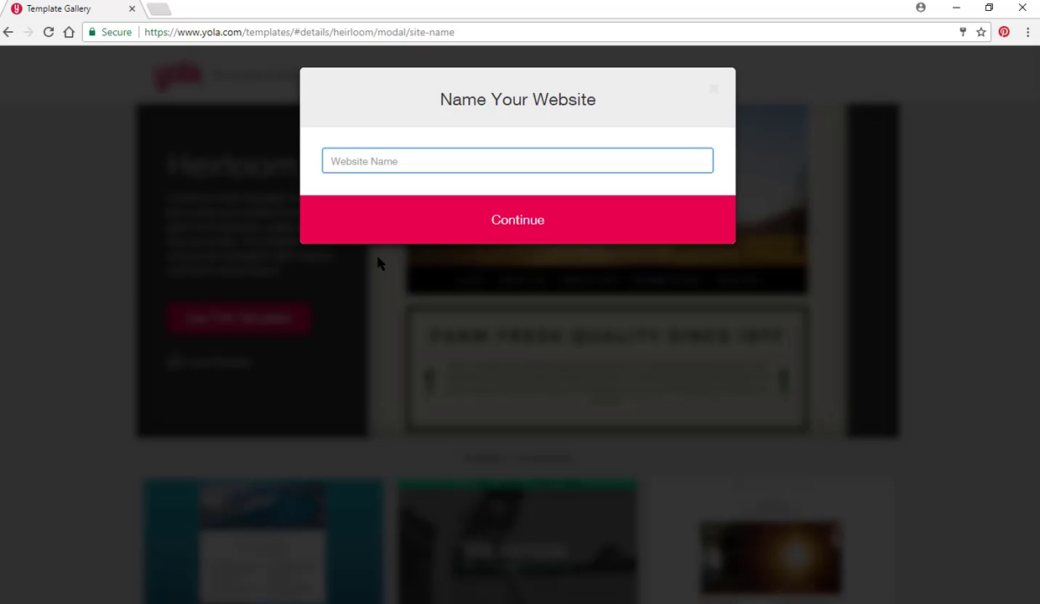
{"action": "type", "text": "Connecticut Travels"}
{"action": "left_click", "coordinate": [557, 227]}
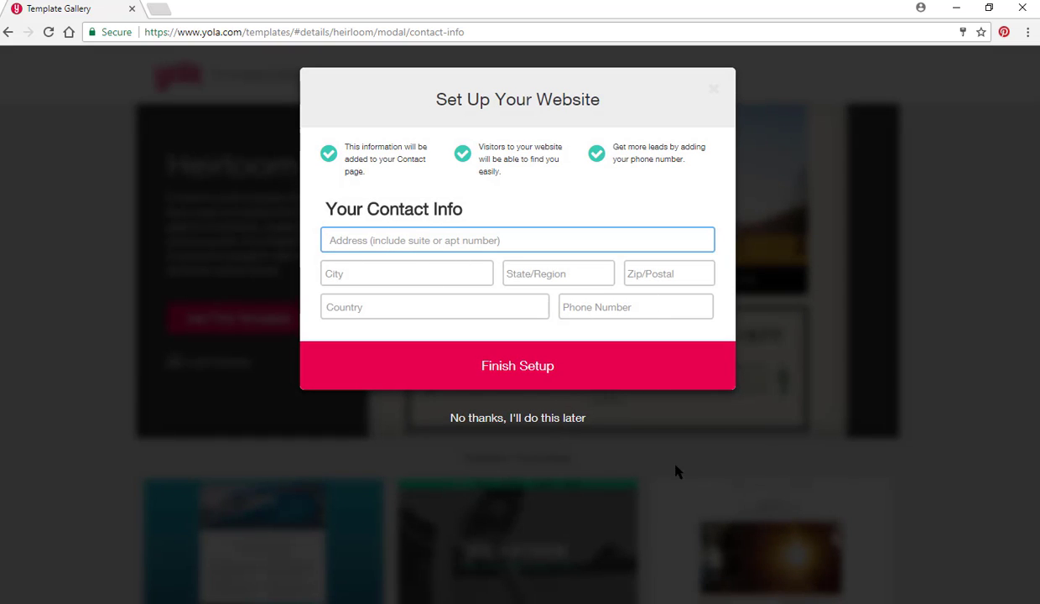
{"action": "left_click", "coordinate": [537, 418]}
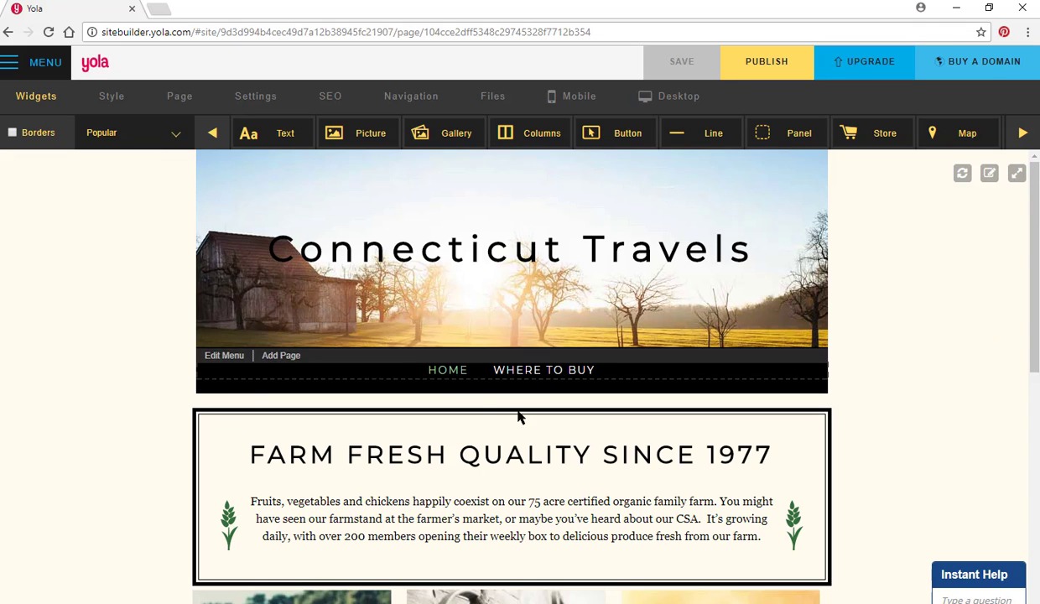
Step: Open the site's Where to Buy page and look through its map and address content
{"action": "left_click", "coordinate": [550, 369]}
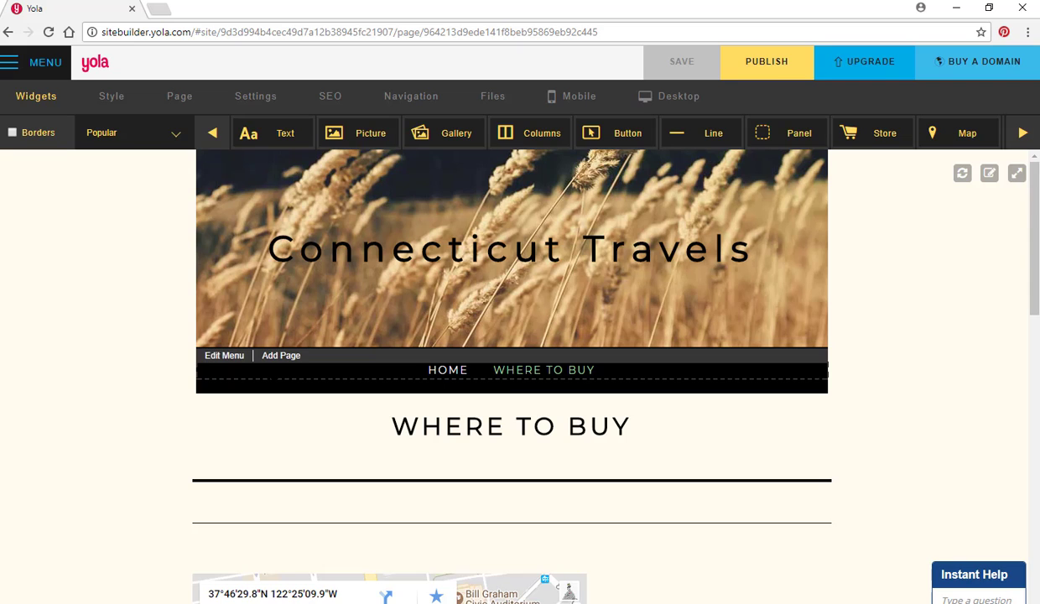
{"action": "left_click_drag", "start_coordinate": [1037, 277], "coordinate": [1038, 399]}
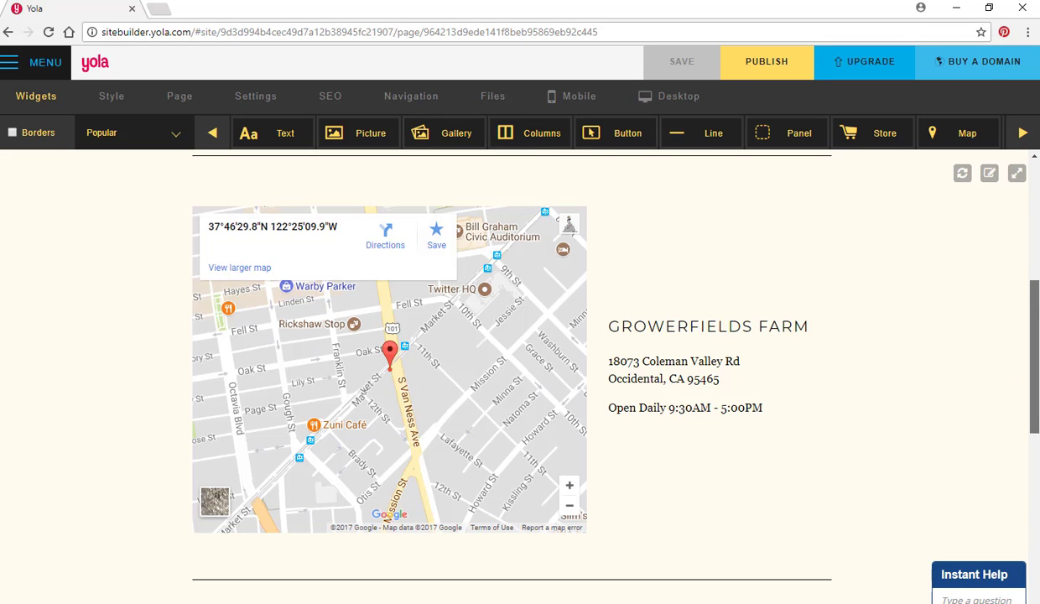
{"action": "left_click_drag", "start_coordinate": [1035, 382], "coordinate": [1037, 282]}
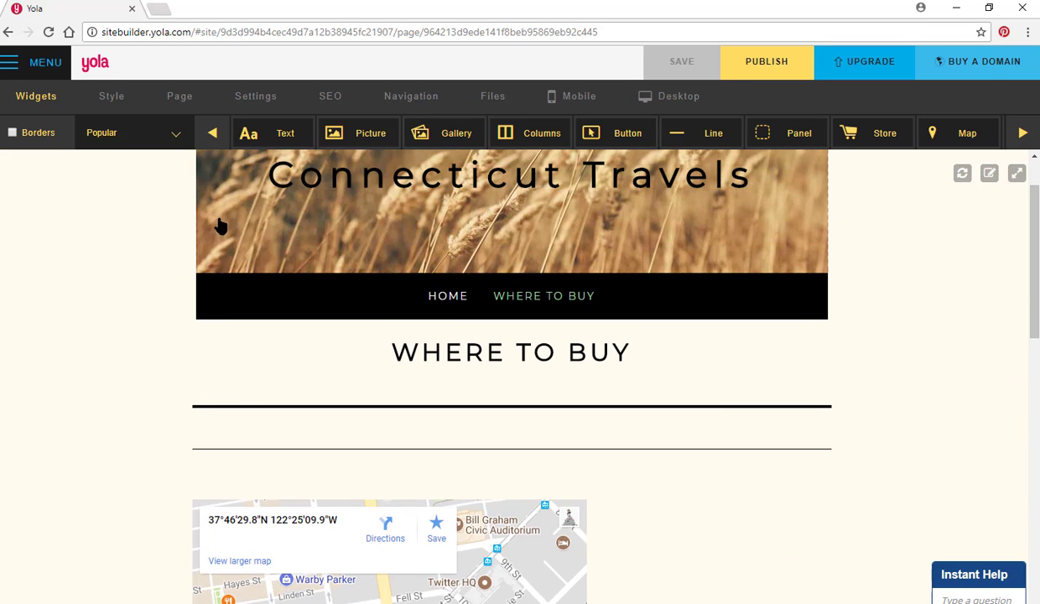
Step: Add a new page named Portfolio to the site, keeping it displayed in navigation
{"action": "left_click", "coordinate": [181, 97]}
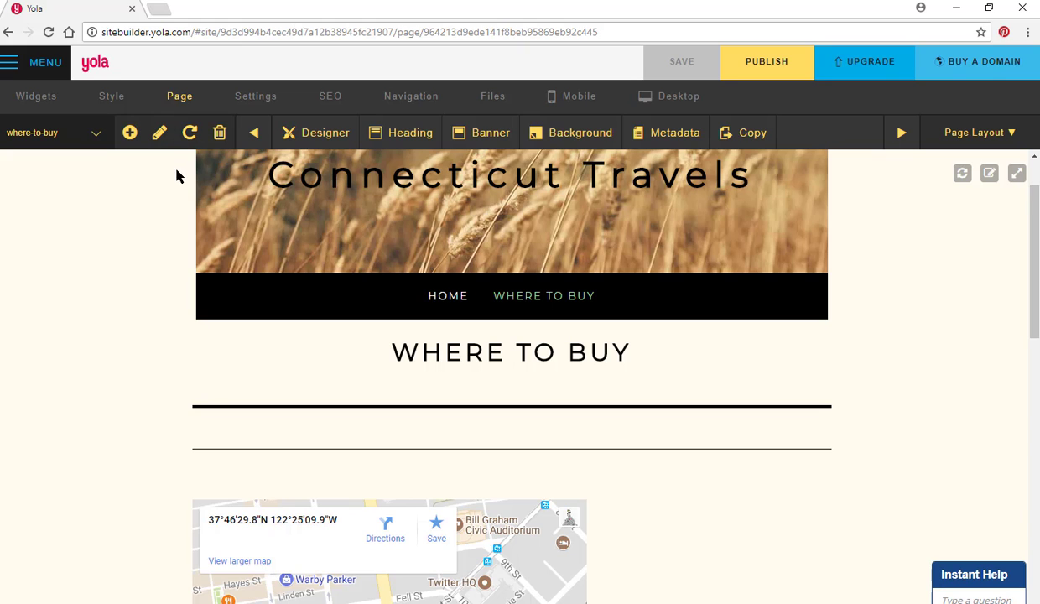
{"action": "left_click", "coordinate": [130, 134]}
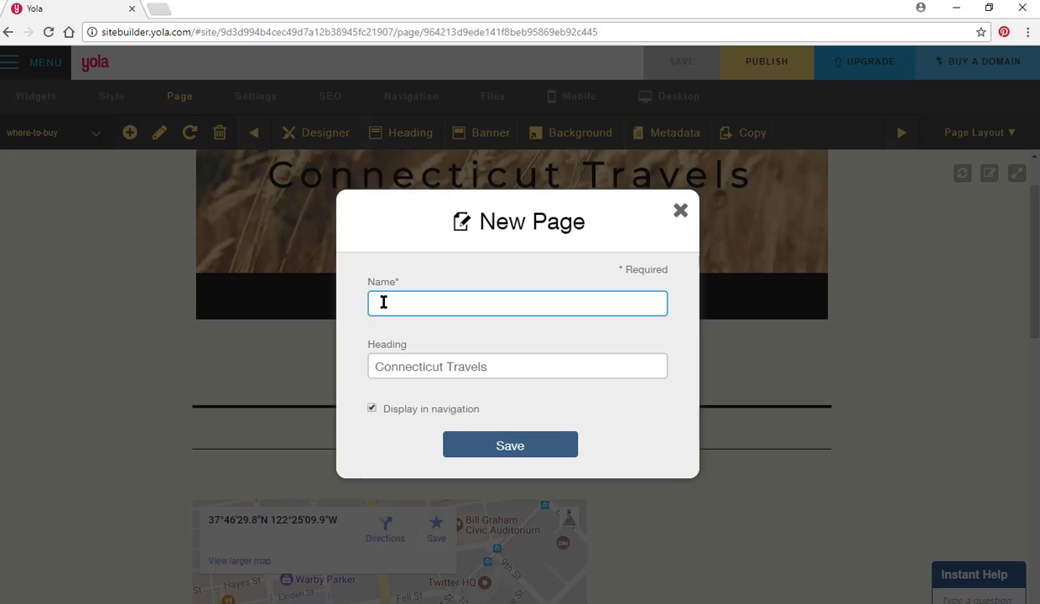
{"action": "type", "text": "Portfolio"}
{"action": "left_click", "coordinate": [519, 453]}
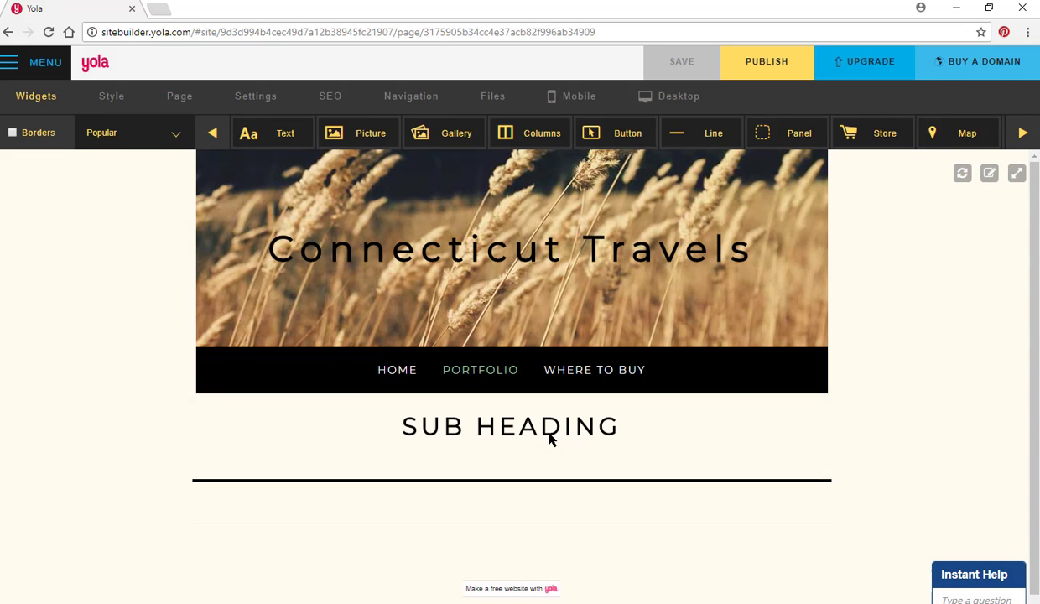
Step: Replace the Portfolio page's sub heading text with SOME OF OUR WORK
{"action": "left_click", "coordinate": [539, 411]}
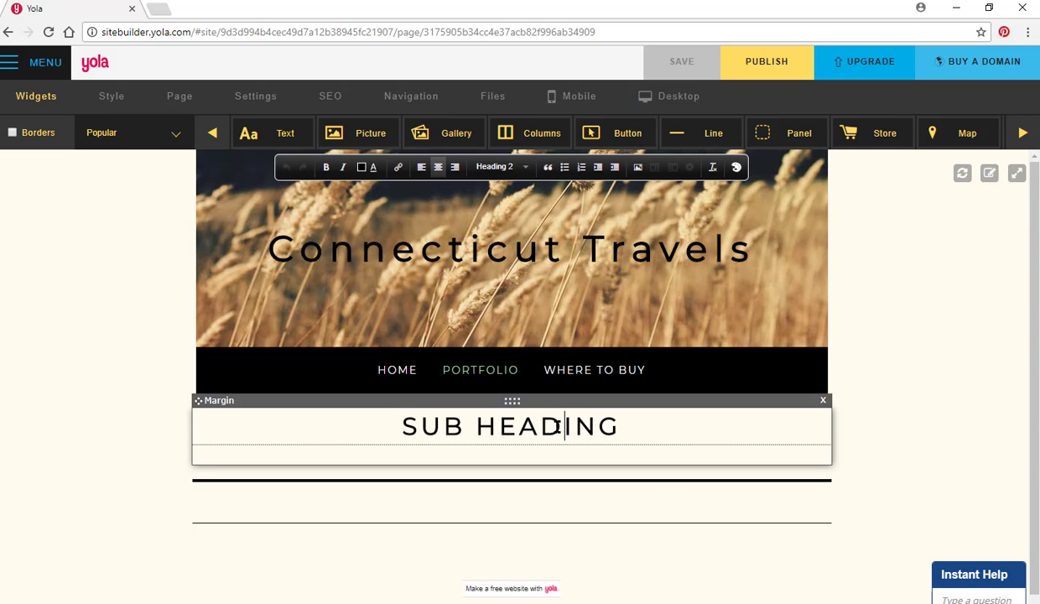
{"action": "left_click", "coordinate": [644, 433]}
{"action": "left_click_drag", "start_coordinate": [644, 433], "coordinate": [387, 415]}
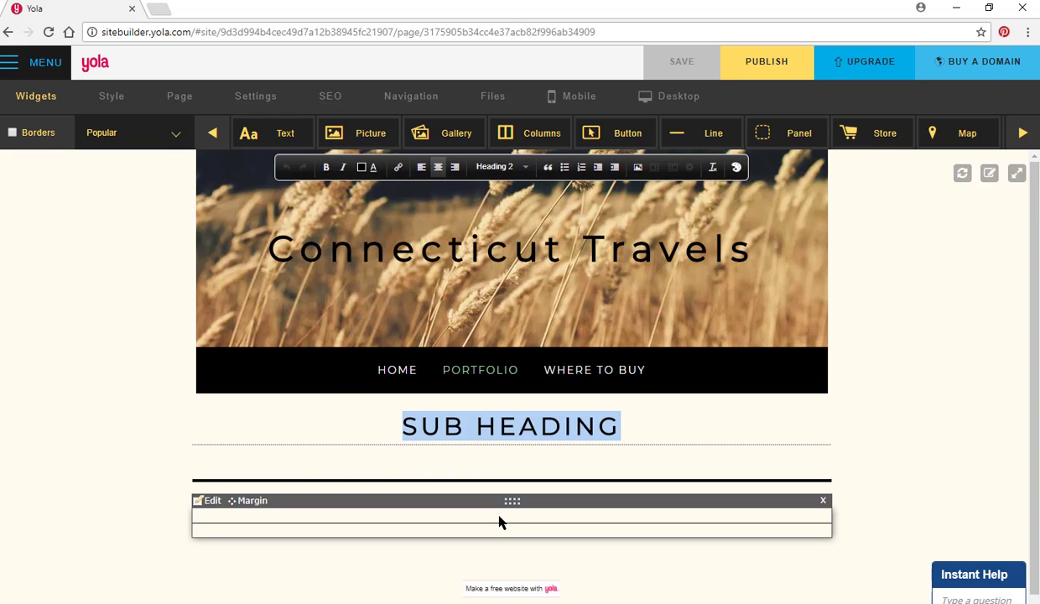
{"action": "type", "text": "SOME OF OUR"}
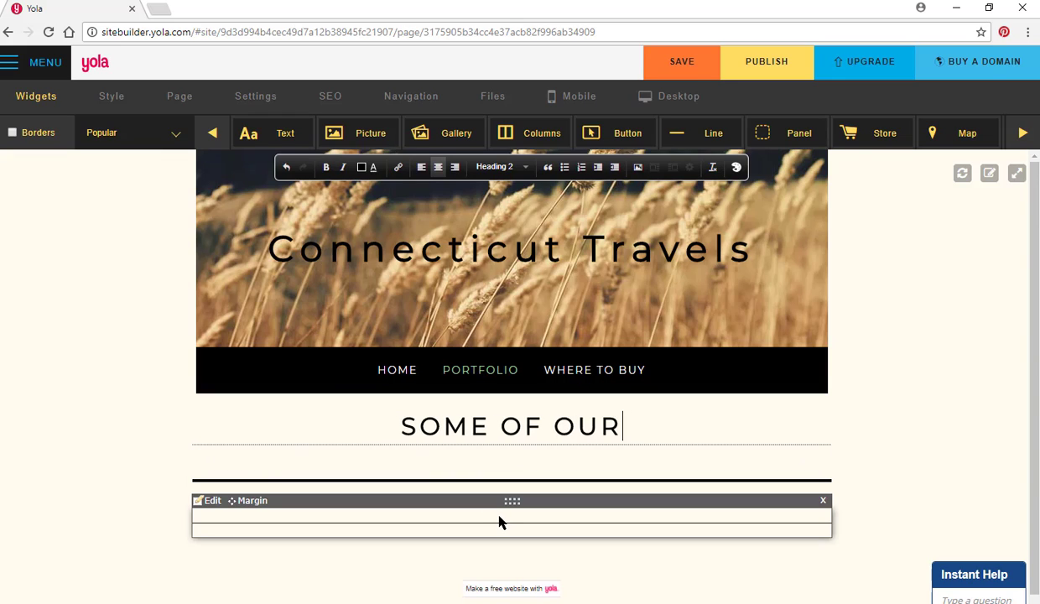
{"action": "type", "text": " WORK"}
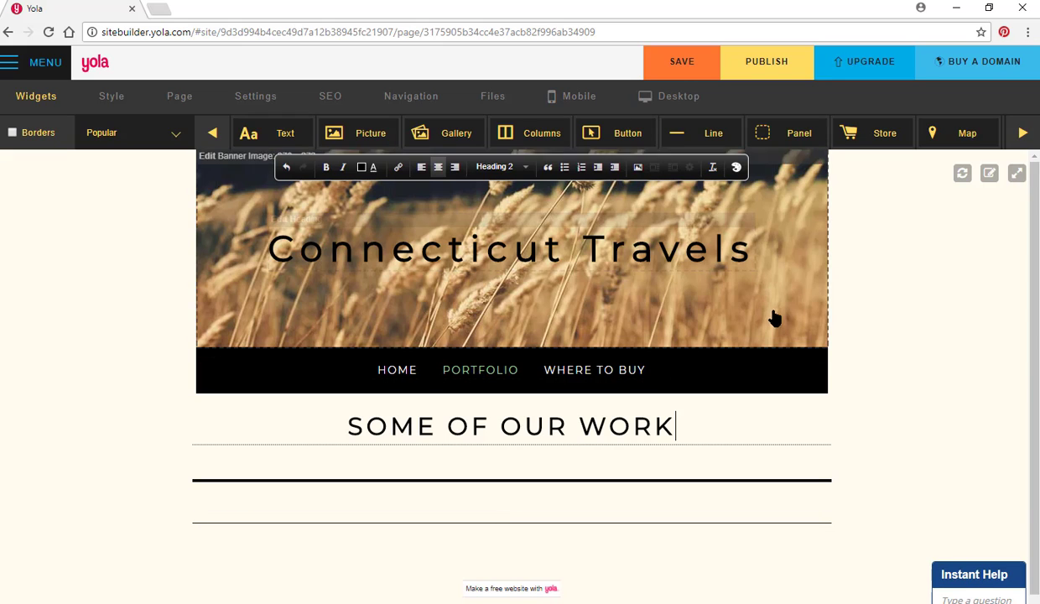
{"action": "left_click", "coordinate": [971, 348]}
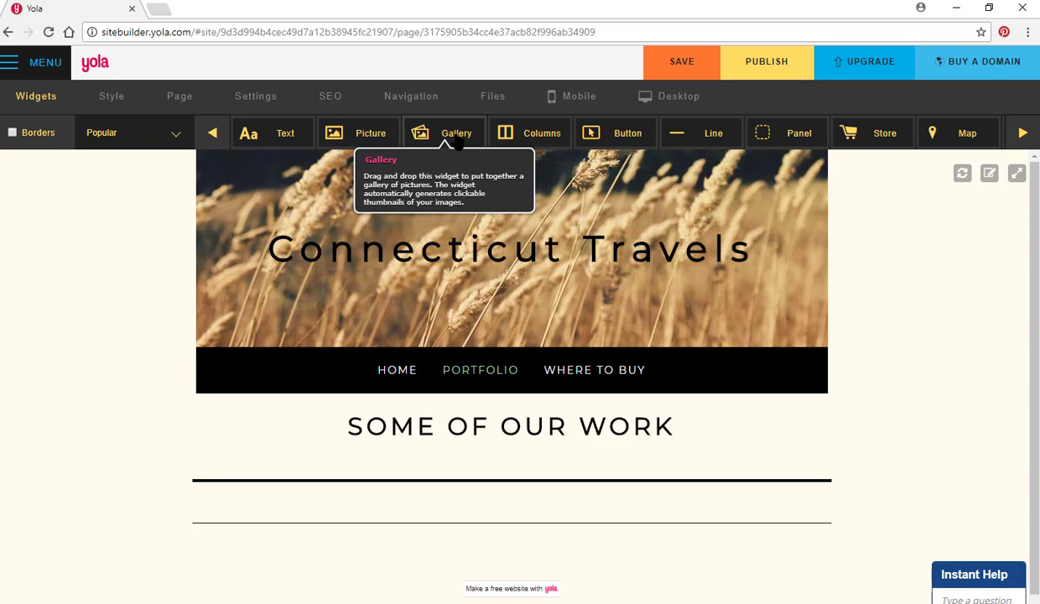
Step: Create a folder named avery house in the site's file manager
{"action": "left_click", "coordinate": [495, 97]}
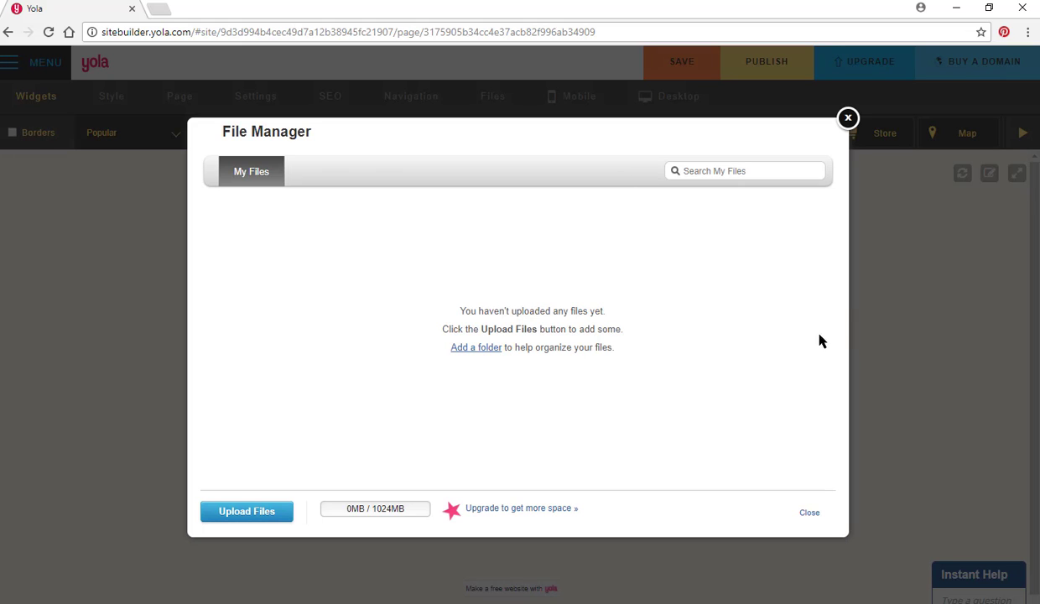
{"action": "left_click", "coordinate": [476, 347]}
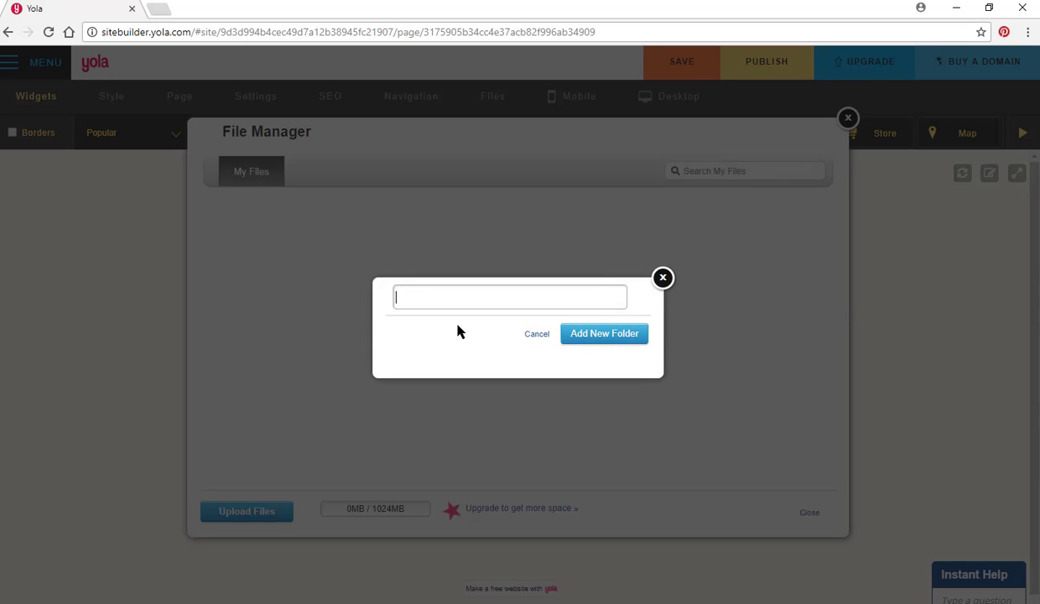
{"action": "type", "text": "avery house"}
{"action": "key", "text": "Return"}
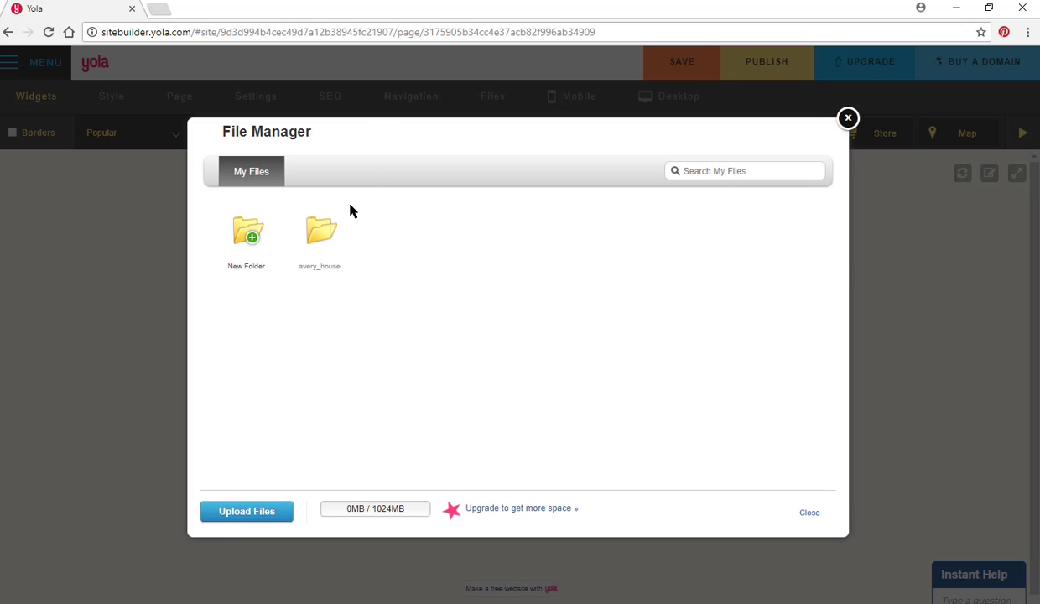
Step: Upload all files from the desktop folder "yola website files" into the avery_house folder and close the file manager
{"action": "double_click", "coordinate": [312, 237]}
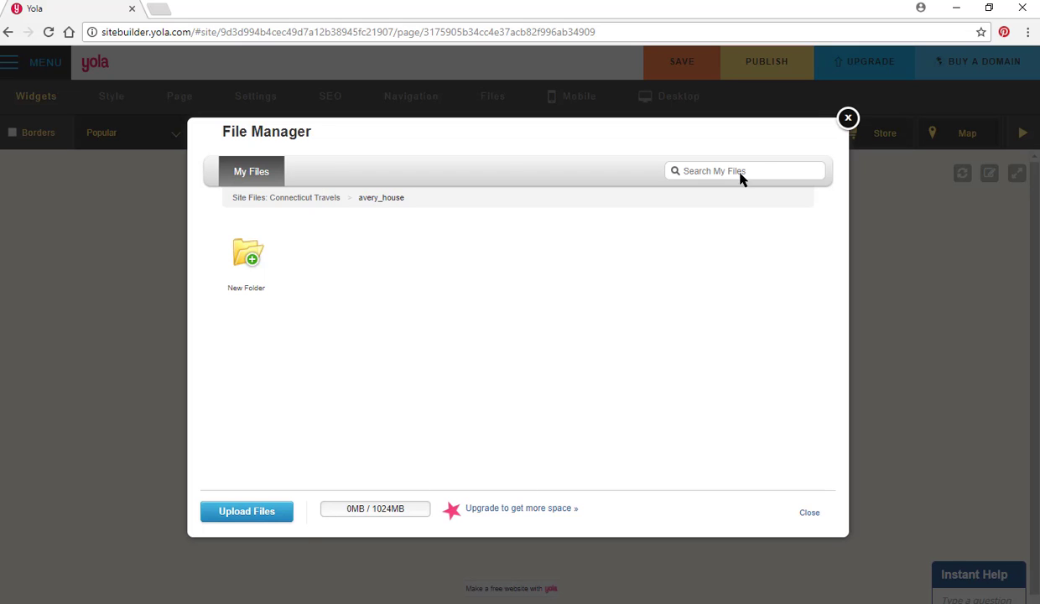
{"action": "left_click", "coordinate": [250, 260]}
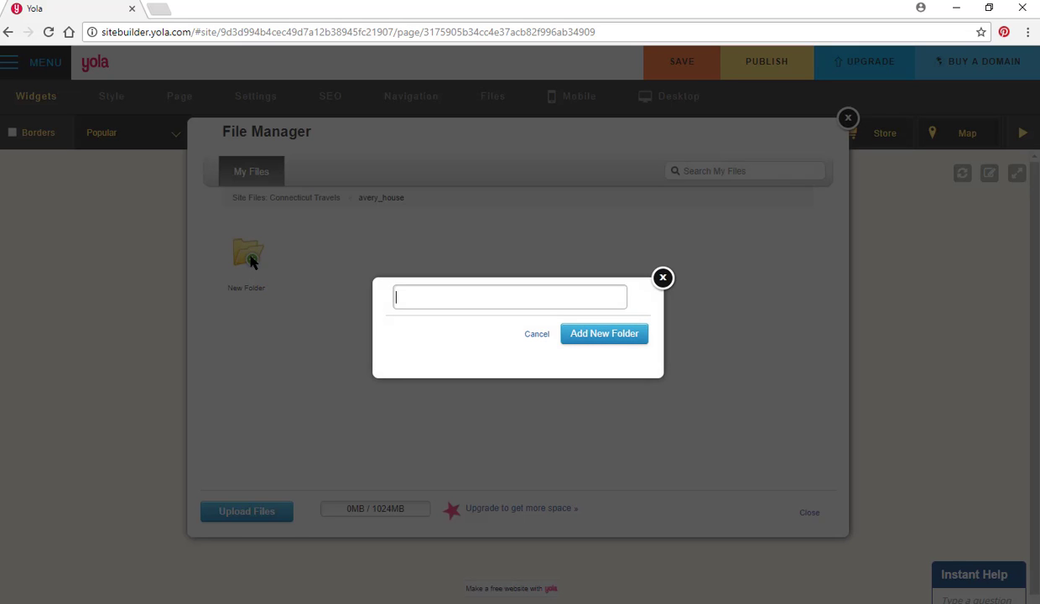
{"action": "left_click", "coordinate": [662, 279]}
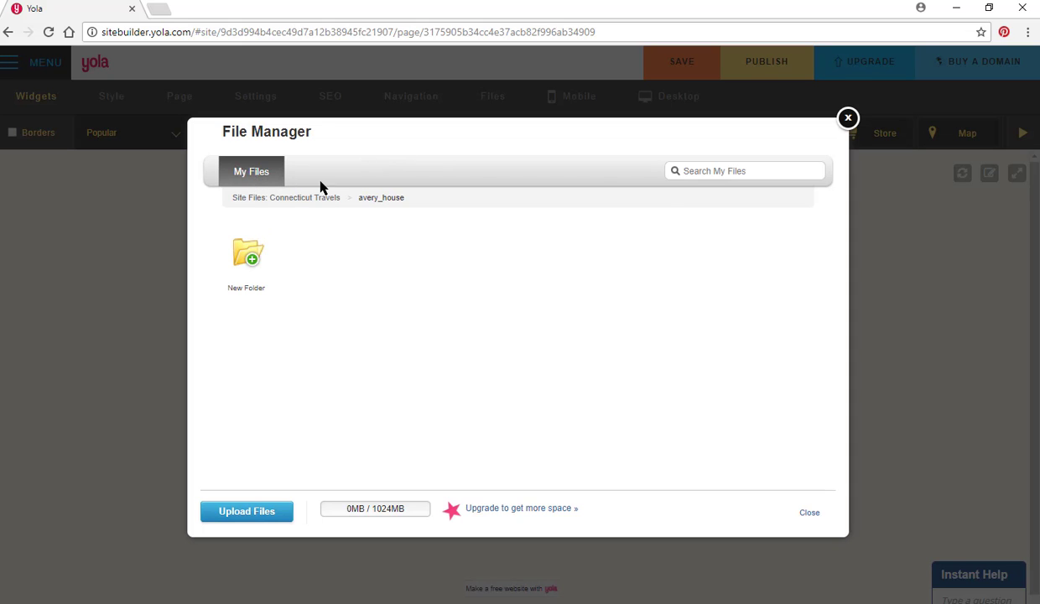
{"action": "left_click", "coordinate": [702, 170]}
{"action": "left_click", "coordinate": [275, 515]}
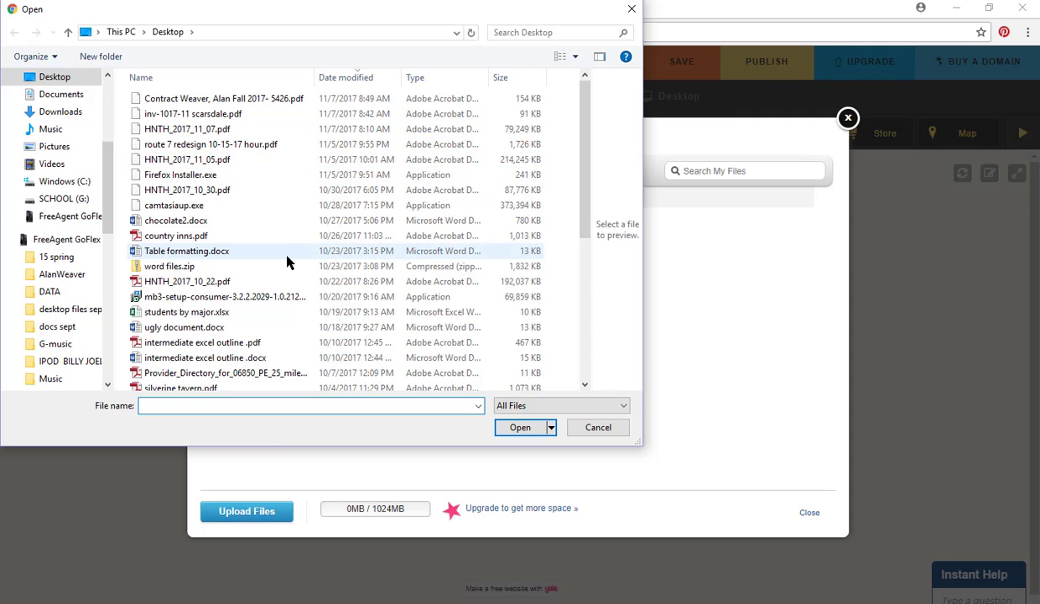
{"action": "left_click_drag", "start_coordinate": [585, 205], "coordinate": [474, 126]}
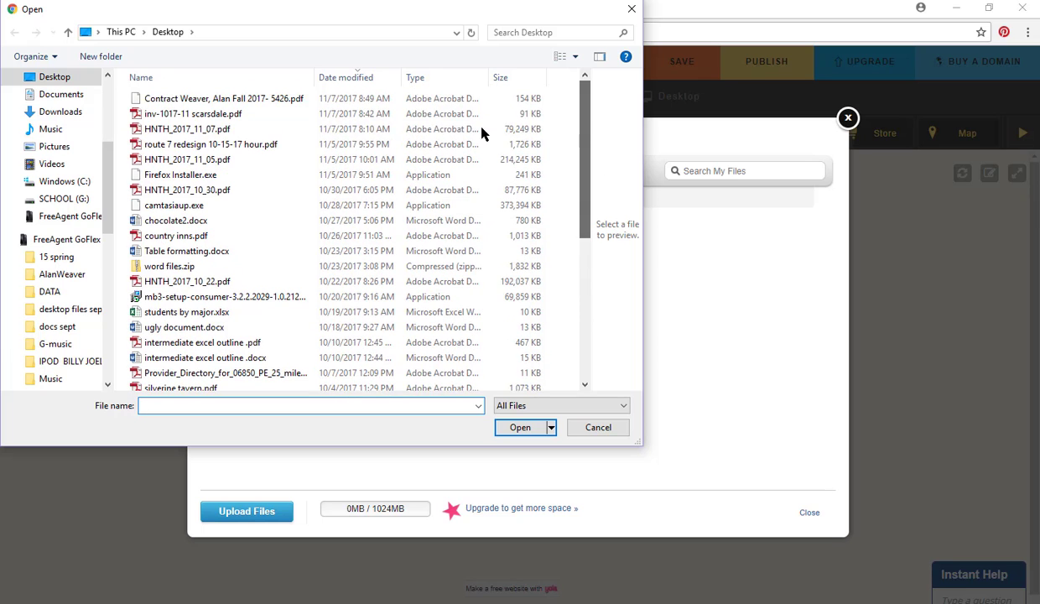
{"action": "left_click", "coordinate": [370, 77]}
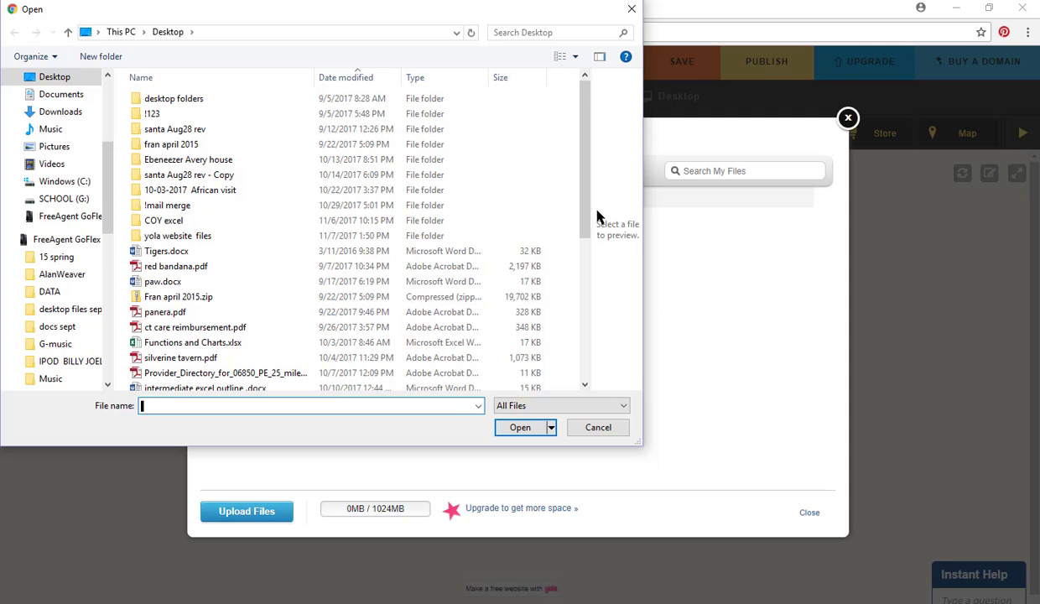
{"action": "left_click_drag", "start_coordinate": [580, 195], "coordinate": [592, 134]}
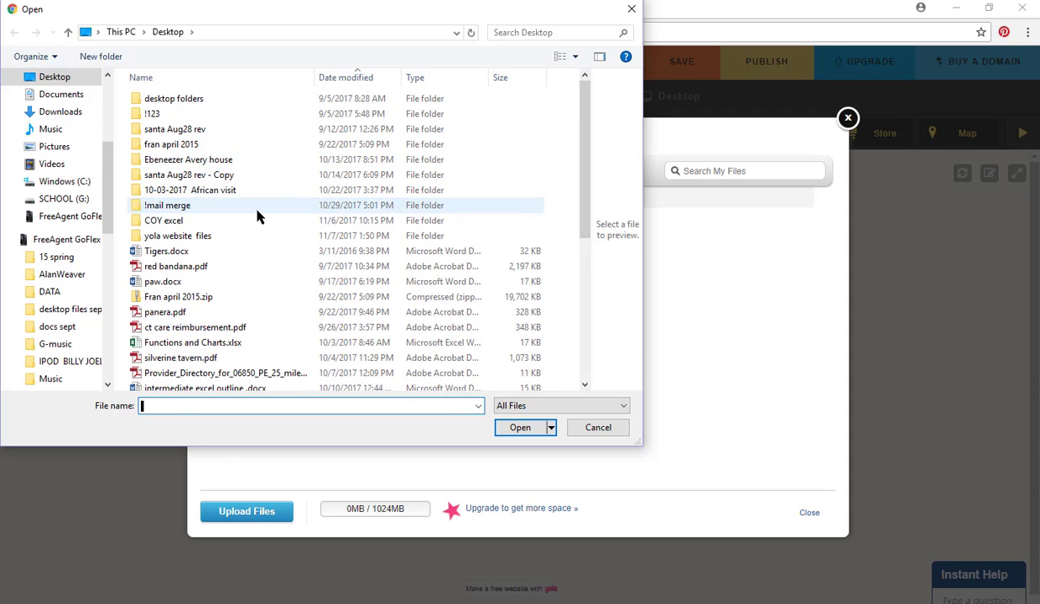
{"action": "double_click", "coordinate": [198, 238]}
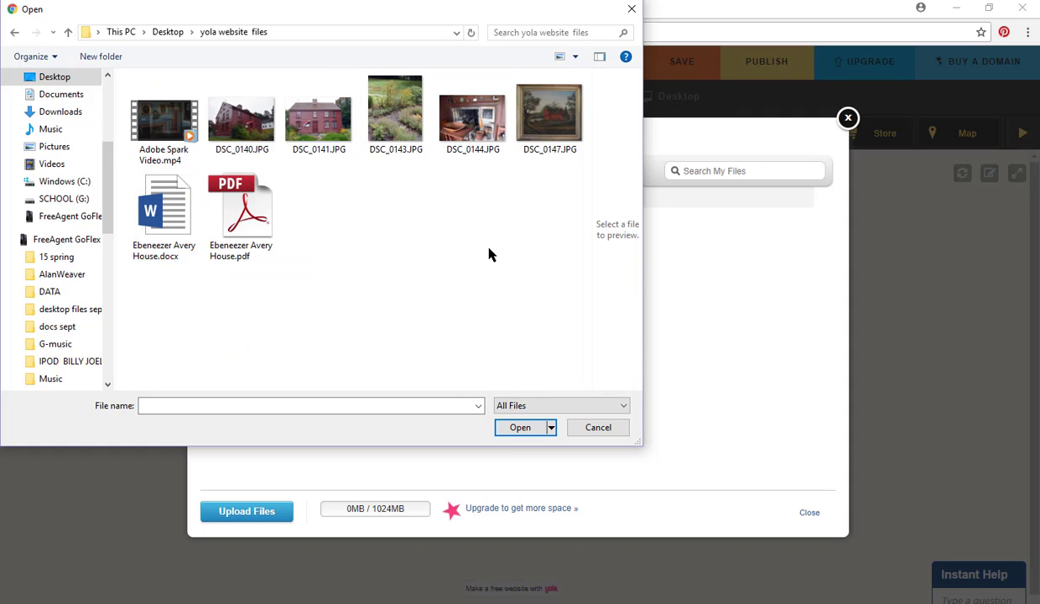
{"action": "key", "text": "ctrl+a"}
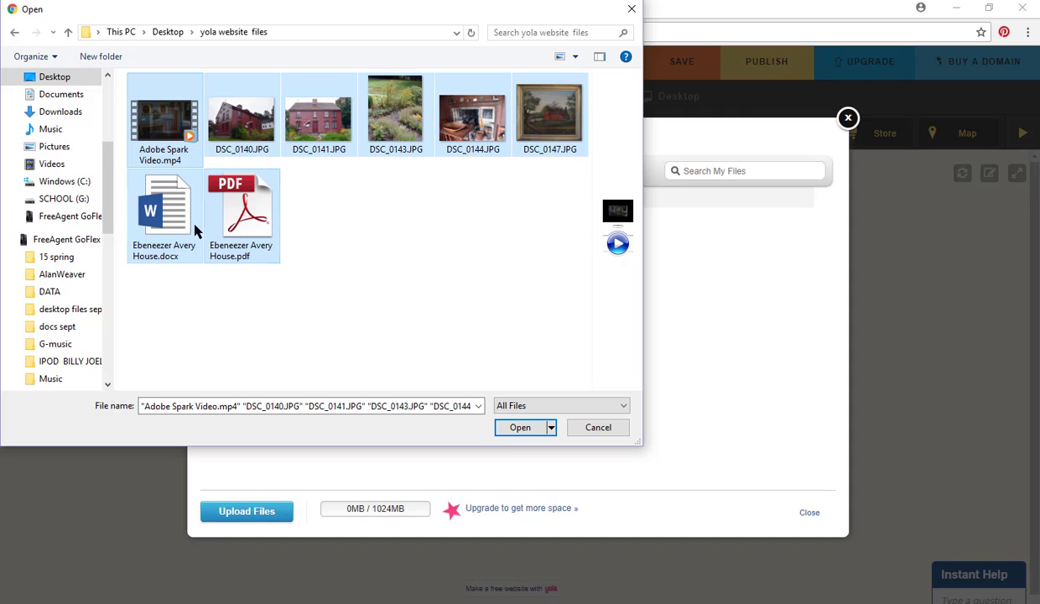
{"action": "left_click", "coordinate": [517, 430]}
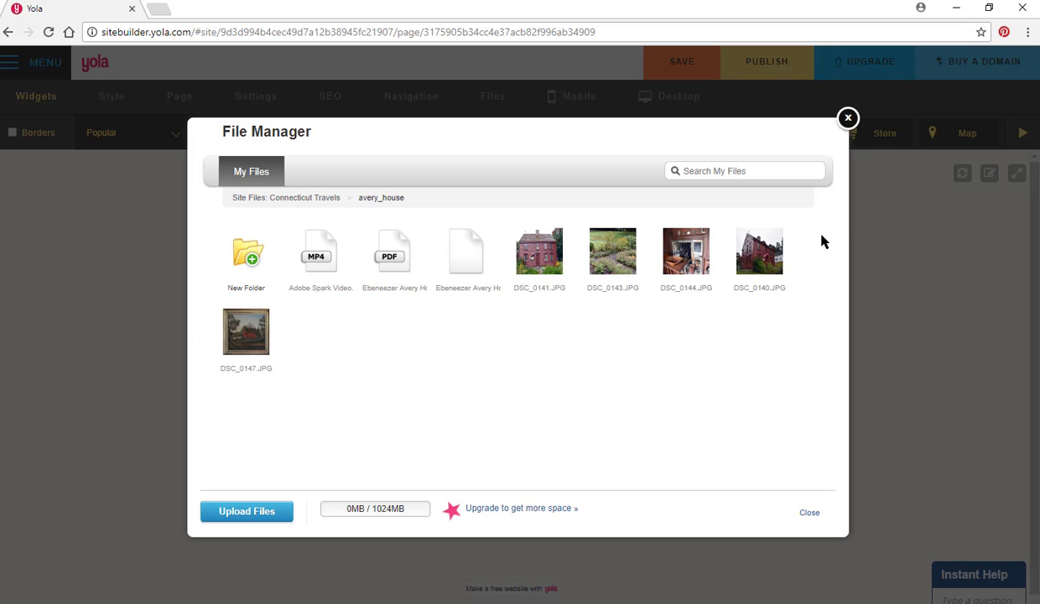
{"action": "left_click", "coordinate": [848, 118]}
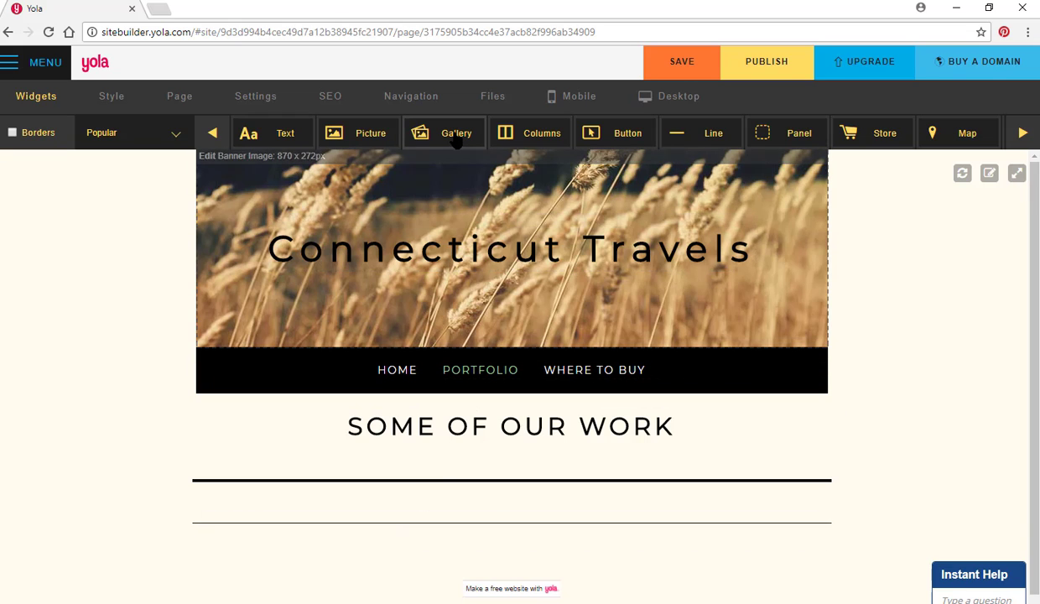
Step: Add a gallery below the Portfolio page's divider lines with images DSC_0140, DSC_0141, DSC_0143, DSC_0144 and DSC_0147 from the avery_house folder
{"action": "left_click_drag", "start_coordinate": [456, 141], "coordinate": [494, 518]}
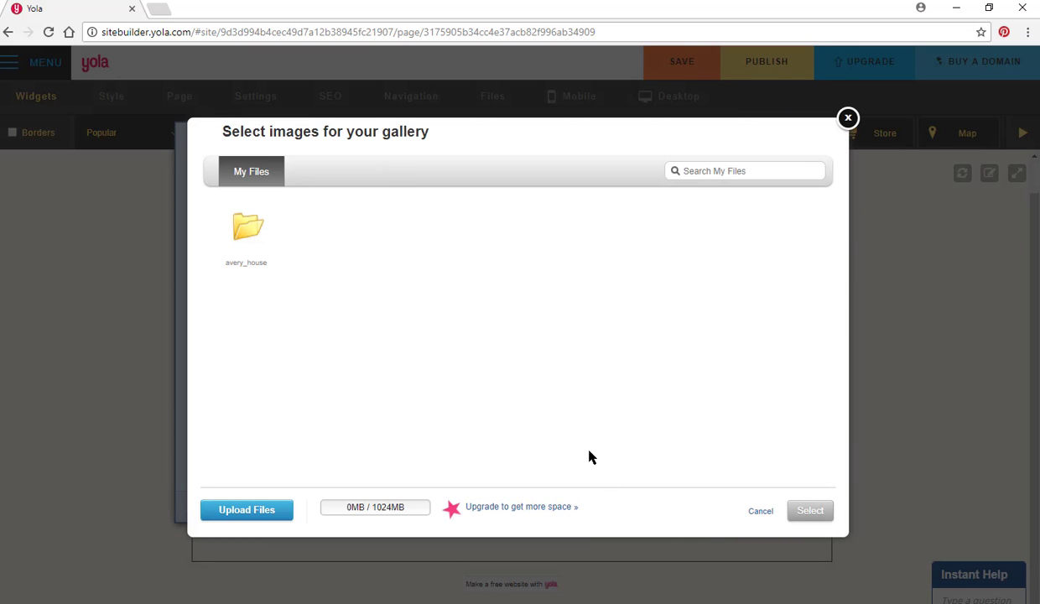
{"action": "double_click", "coordinate": [248, 234]}
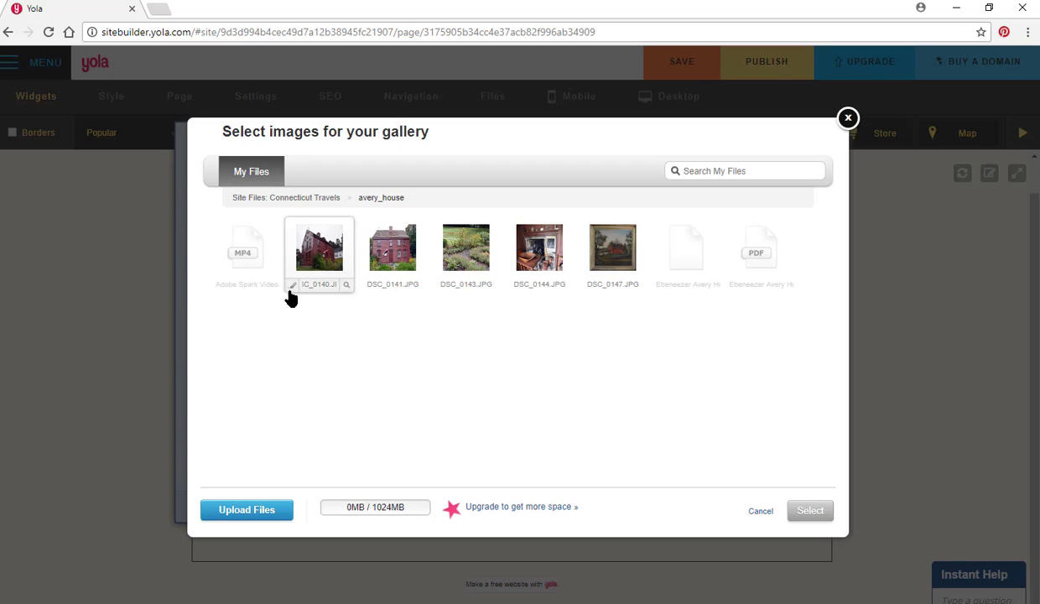
{"action": "left_click", "coordinate": [323, 247]}
{"action": "left_click", "coordinate": [403, 265]}
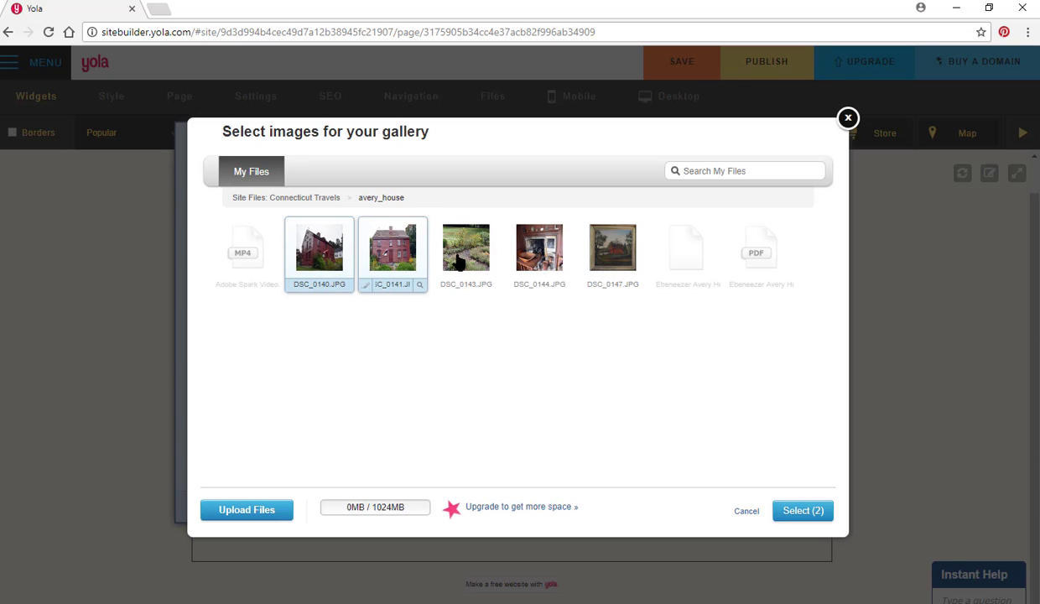
{"action": "left_click", "coordinate": [447, 254]}
{"action": "left_click", "coordinate": [520, 248]}
{"action": "left_click", "coordinate": [600, 247]}
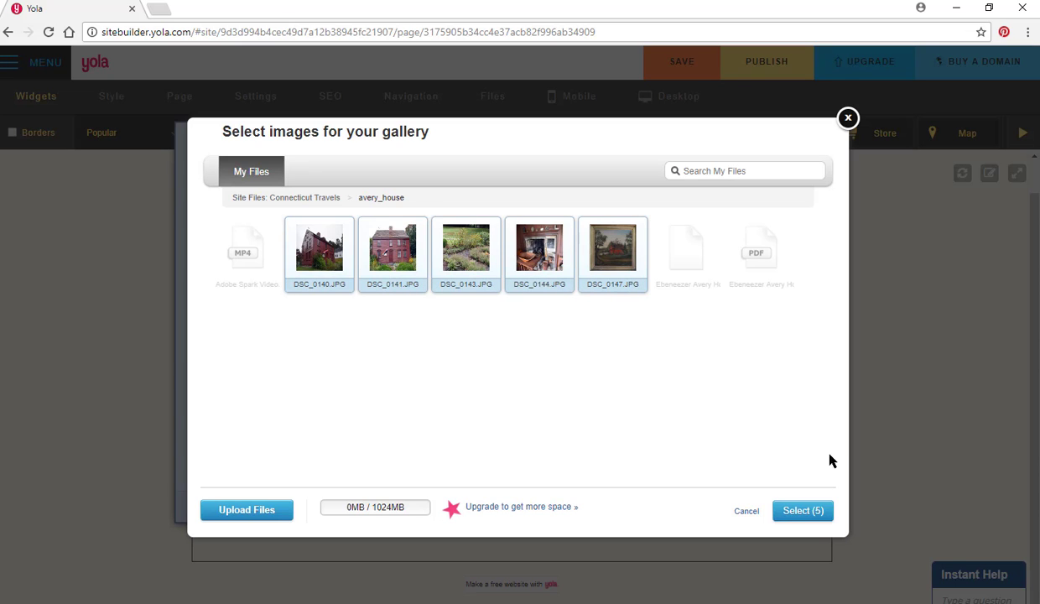
{"action": "left_click", "coordinate": [805, 512]}
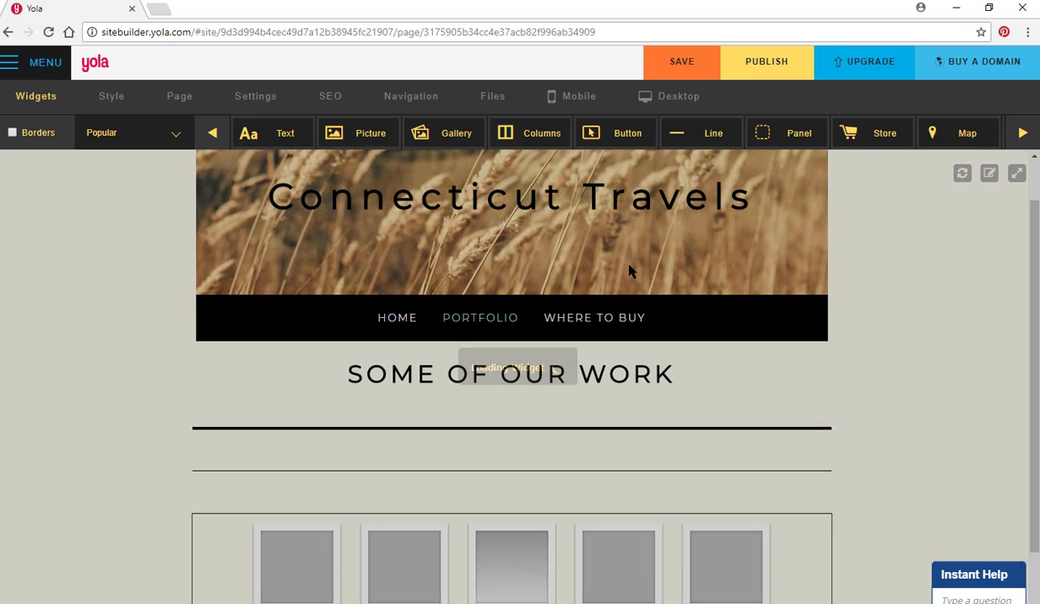
Step: Review the new gallery's style, margin, alignment and photo hover text options, and close them without saving
{"action": "scroll", "coordinate": [1032, 352], "scroll_direction": "down", "scroll_amount": 2}
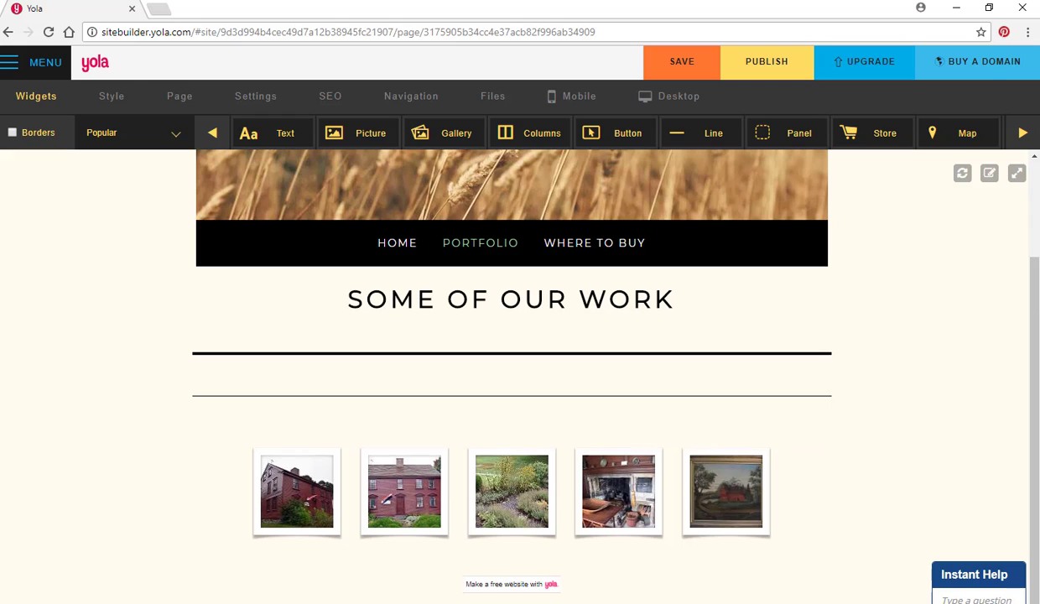
{"action": "left_click", "coordinate": [300, 501]}
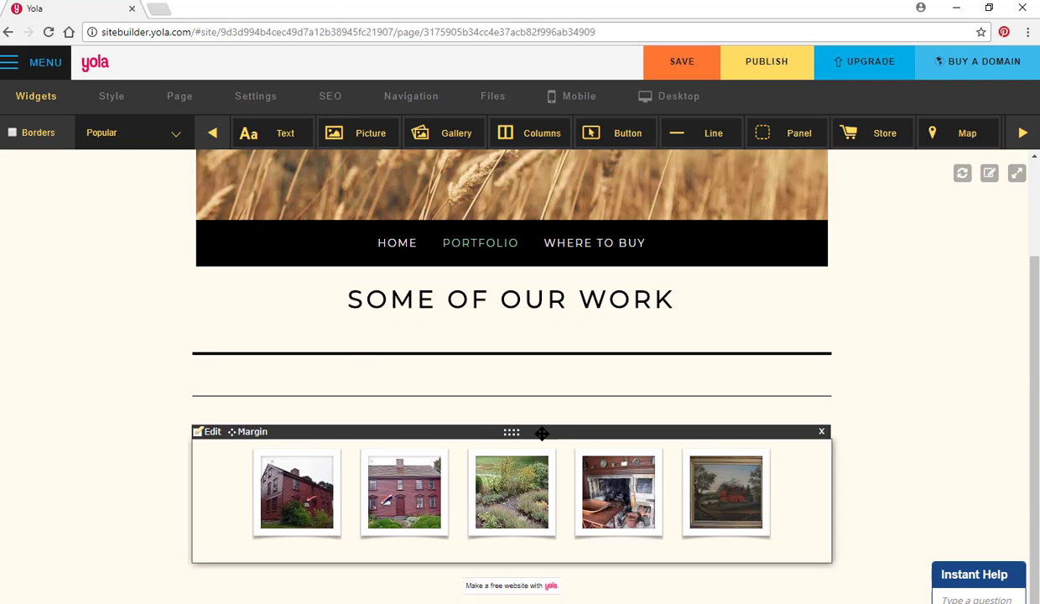
{"action": "left_click", "coordinate": [300, 505]}
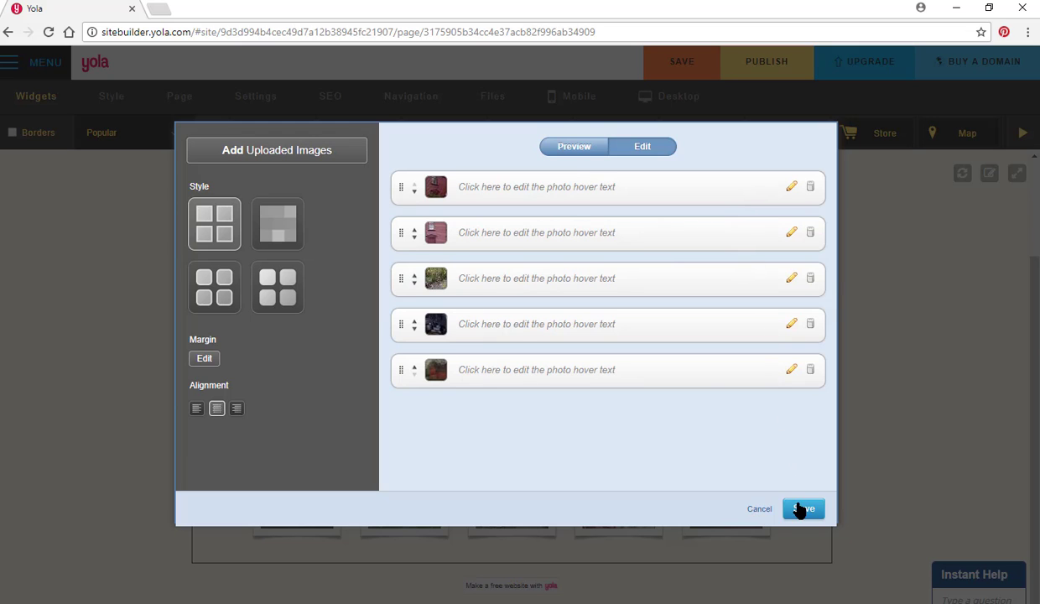
{"action": "left_click", "coordinate": [753, 509]}
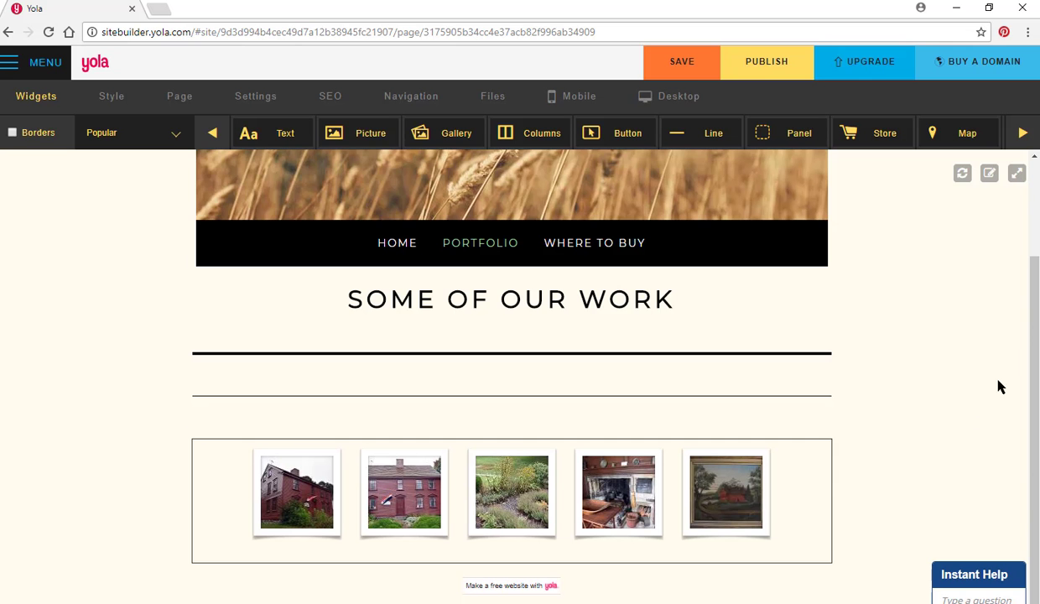
Step: Save the Portfolio page and publish the site to the free Yola subdomain connecticuttravels.yolasite.com
{"action": "left_click_drag", "start_coordinate": [1034, 295], "coordinate": [1034, 289]}
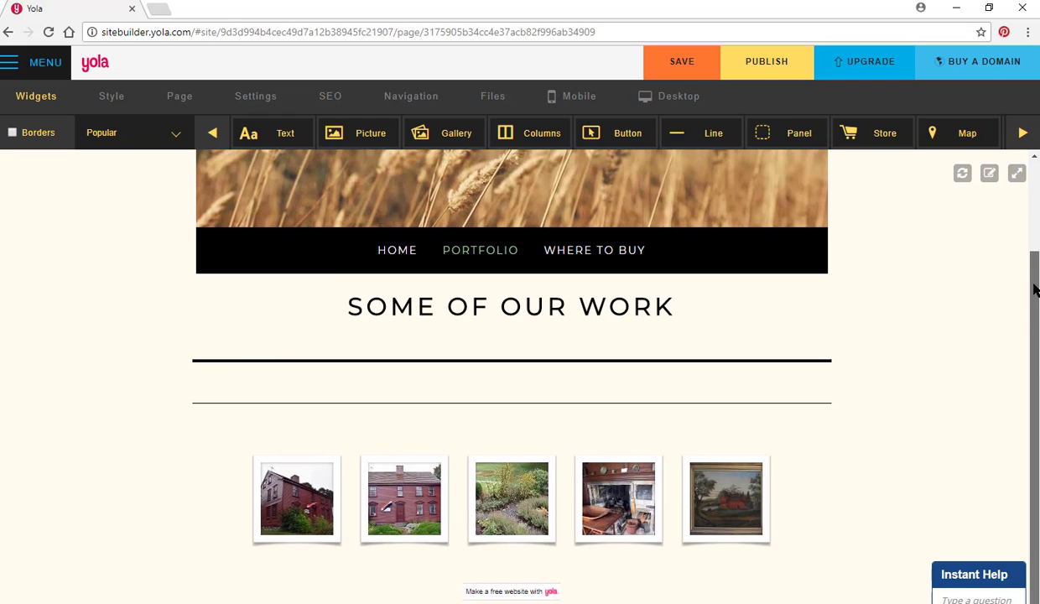
{"action": "left_click", "coordinate": [676, 61]}
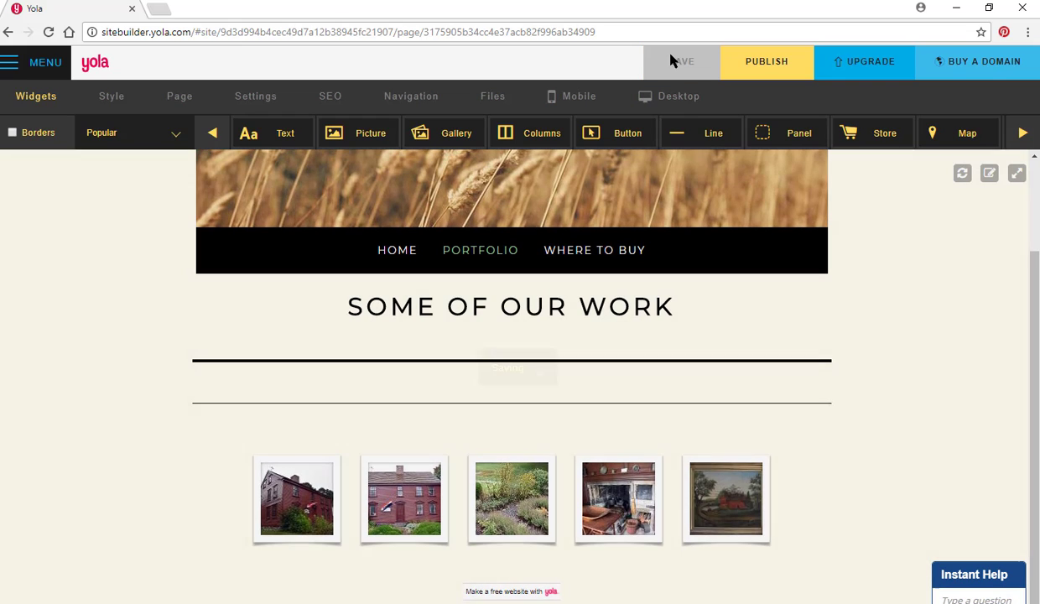
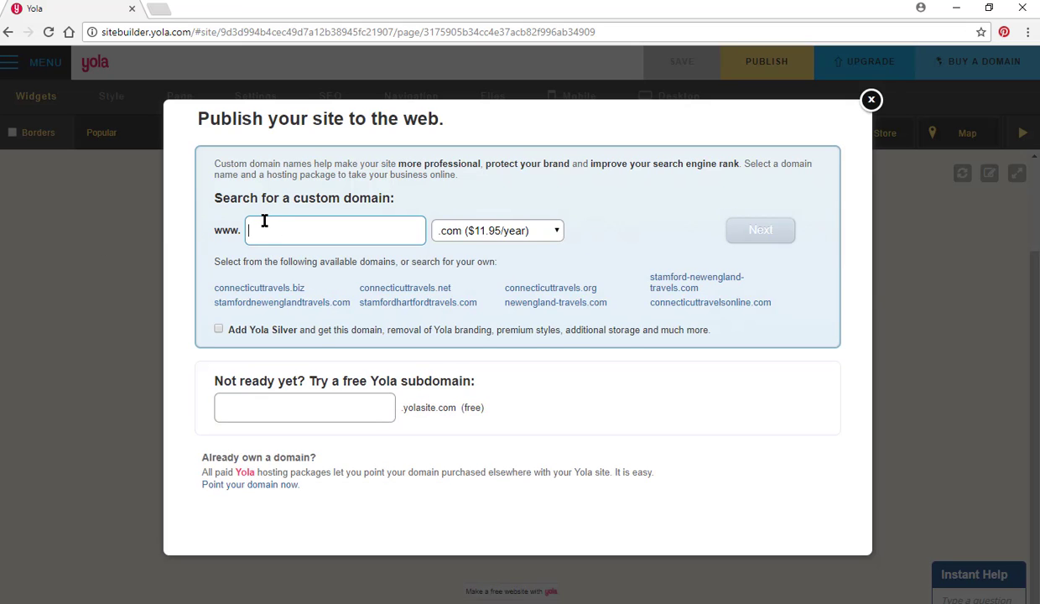
{"action": "left_click", "coordinate": [232, 402]}
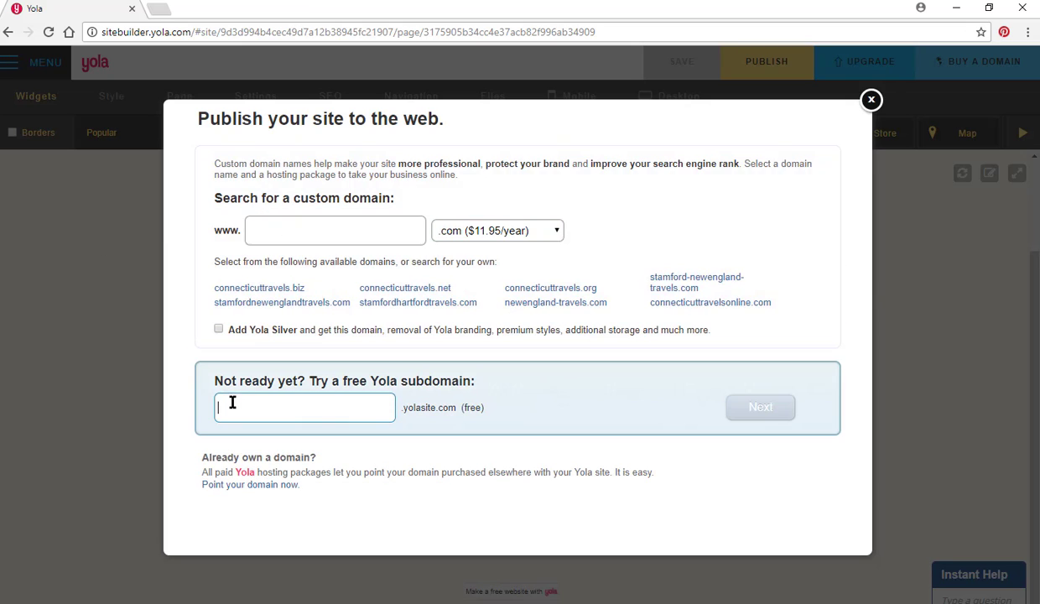
{"action": "type", "text": "connec"}
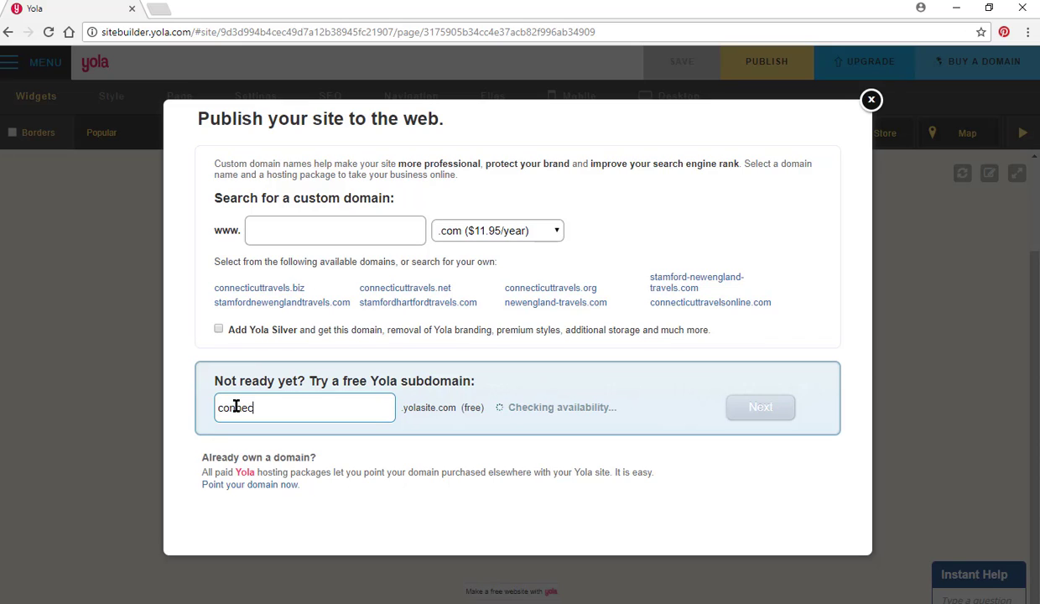
{"action": "type", "text": "ticuttravels"}
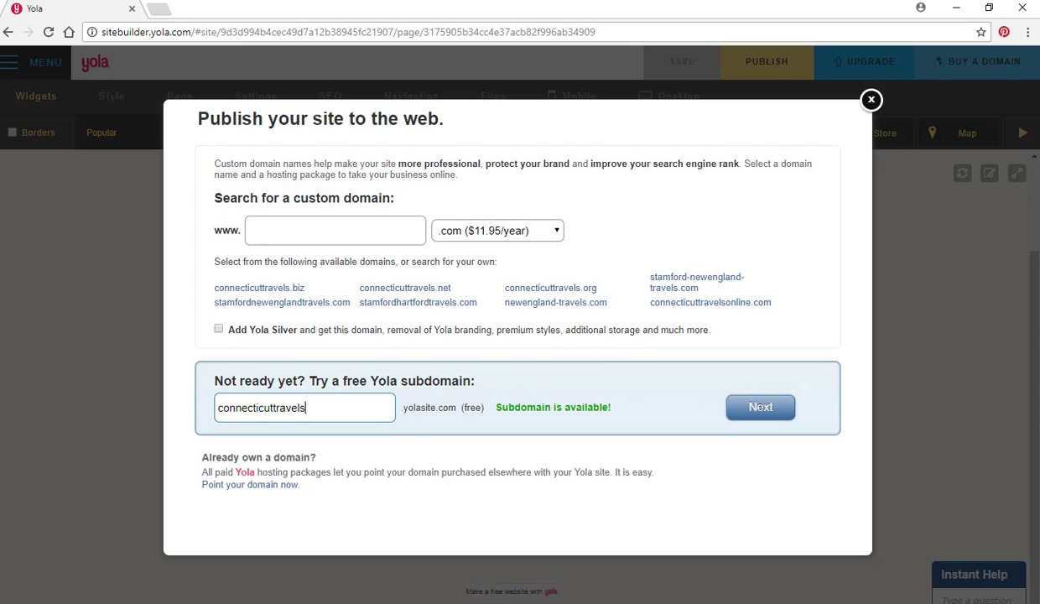
{"action": "left_click", "coordinate": [755, 409]}
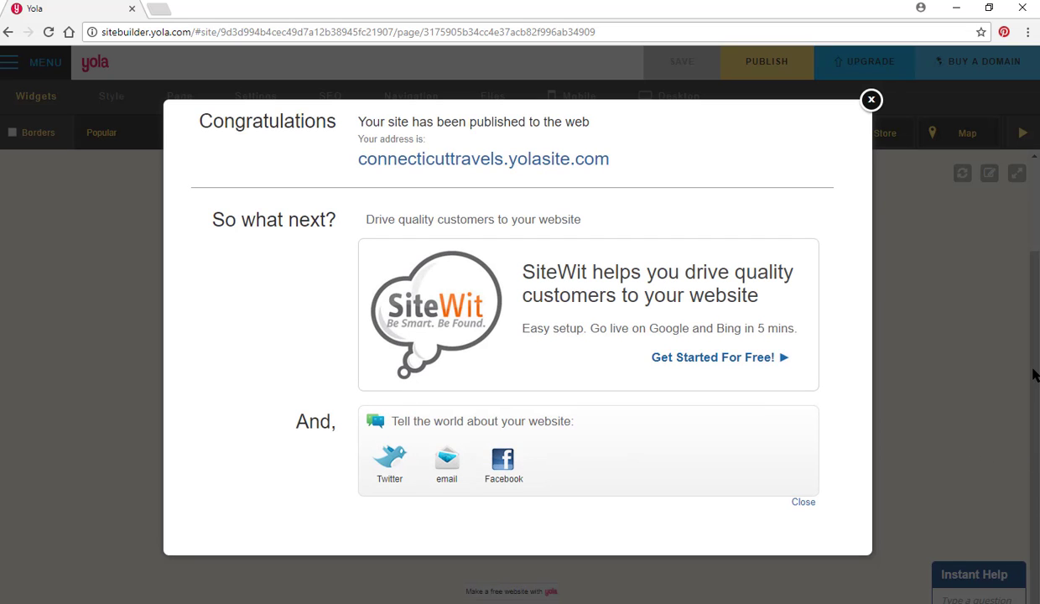
Step: Open the published site from its address and look through the whole home page
{"action": "left_click", "coordinate": [469, 159]}
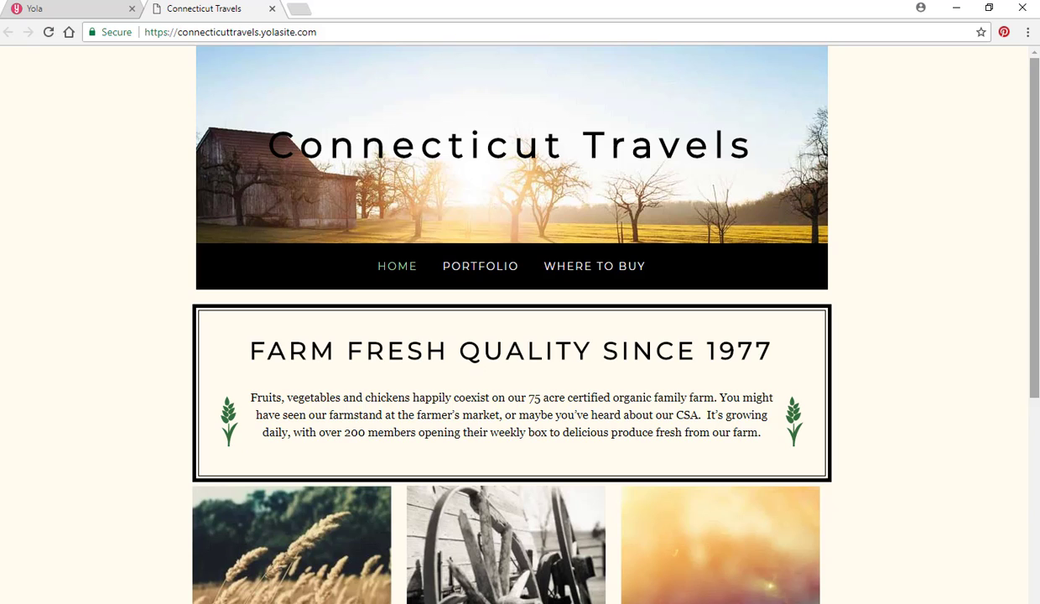
{"action": "scroll", "coordinate": [1028, 353], "scroll_direction": "down", "scroll_amount": 4}
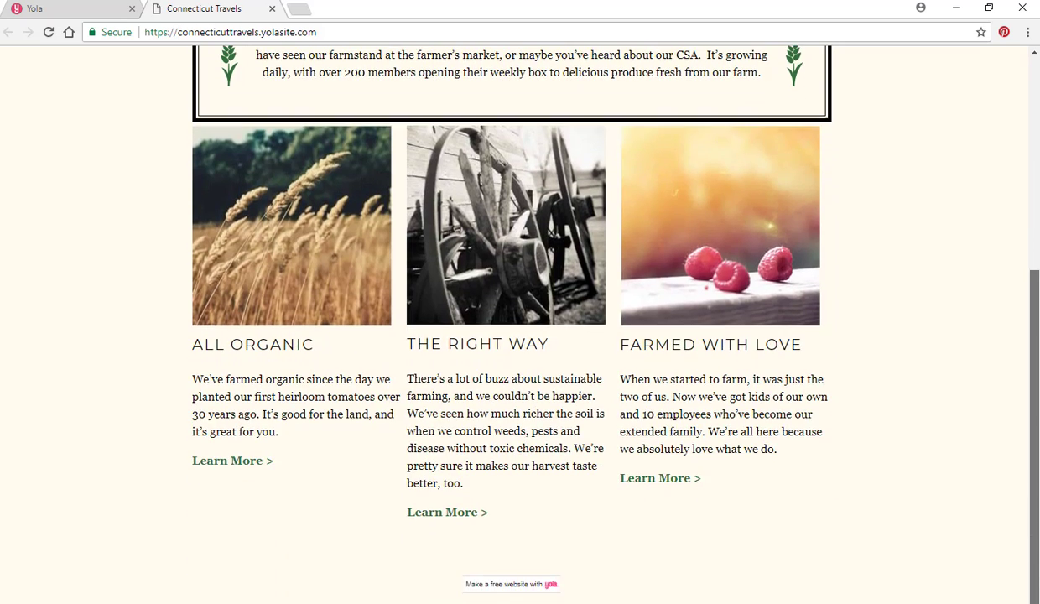
{"action": "scroll", "coordinate": [1029, 353], "scroll_direction": "up", "scroll_amount": 4}
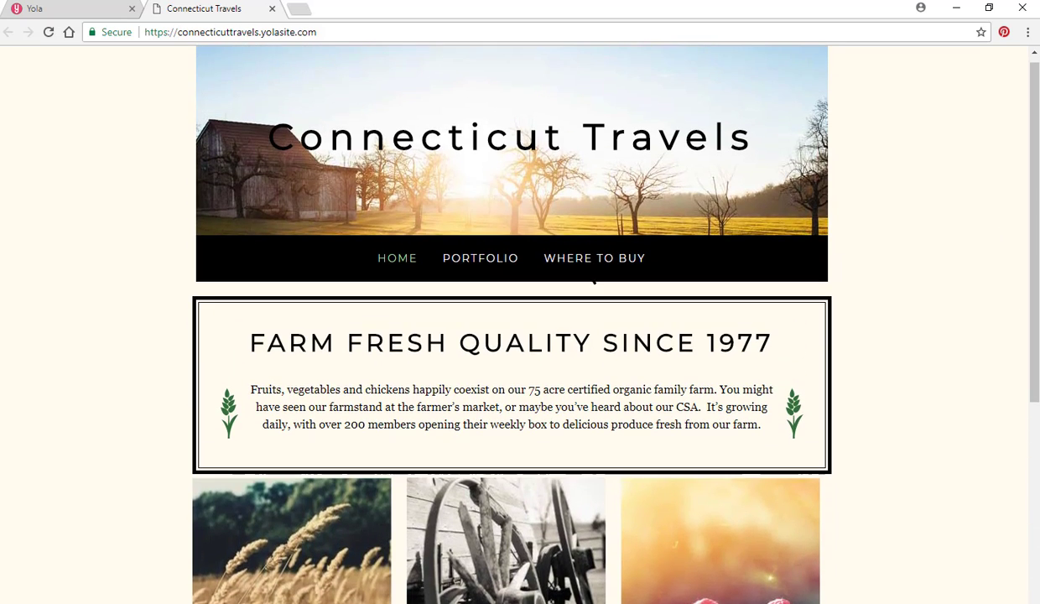
Step: Check the published Portfolio page by viewing all the gallery photos enlarged one after another, and close the photo viewer
{"action": "left_click", "coordinate": [480, 259]}
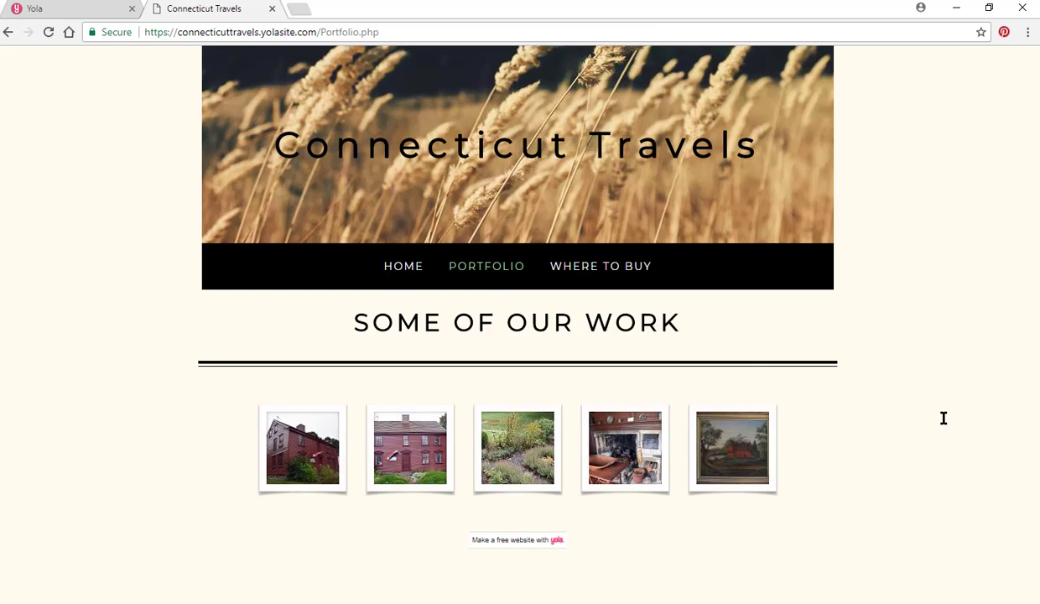
{"action": "left_click", "coordinate": [306, 441]}
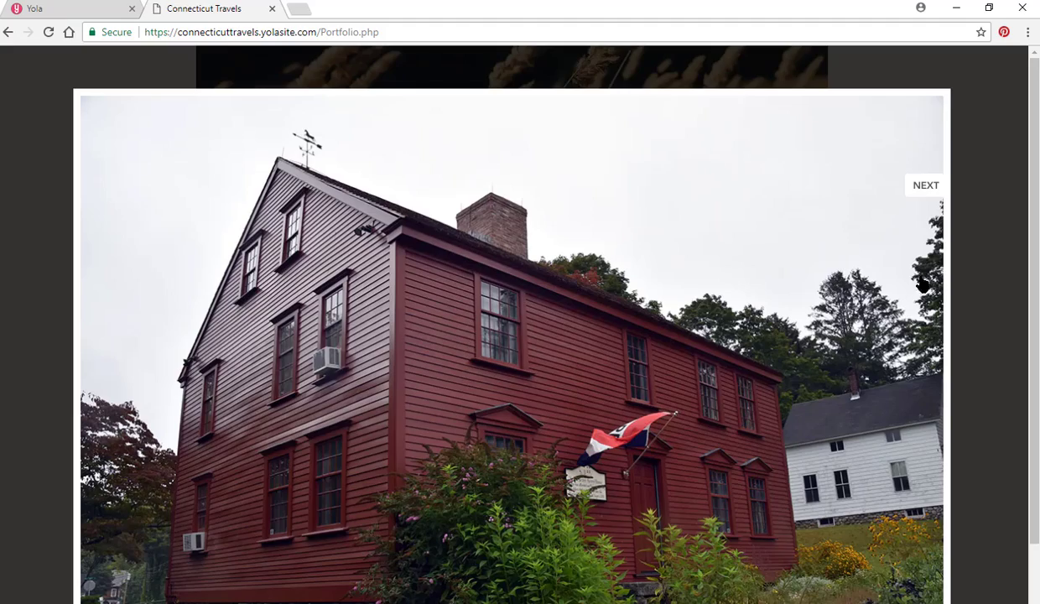
{"action": "left_click", "coordinate": [921, 192]}
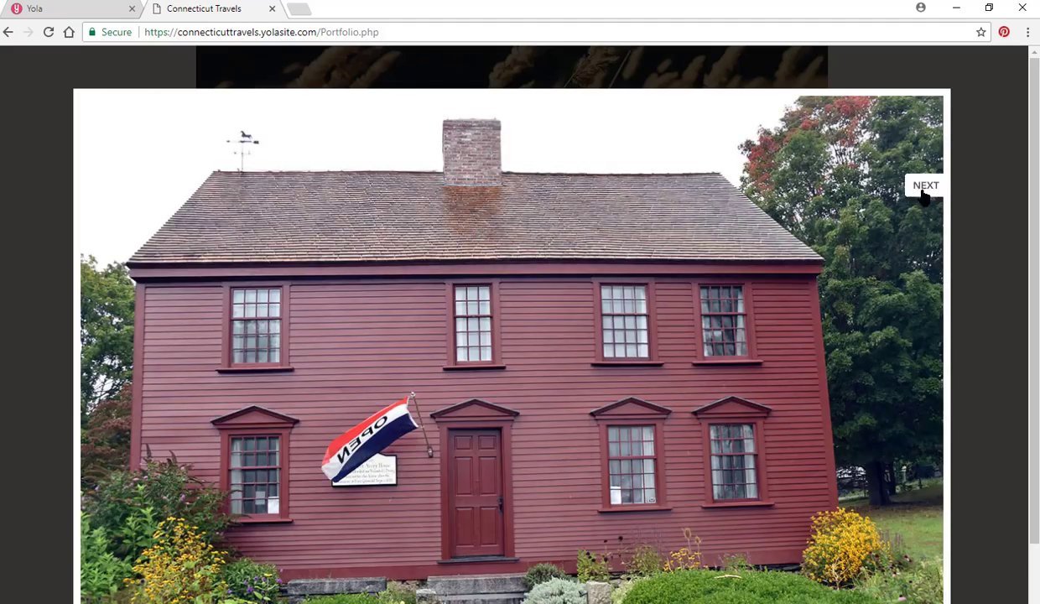
{"action": "left_click", "coordinate": [921, 193]}
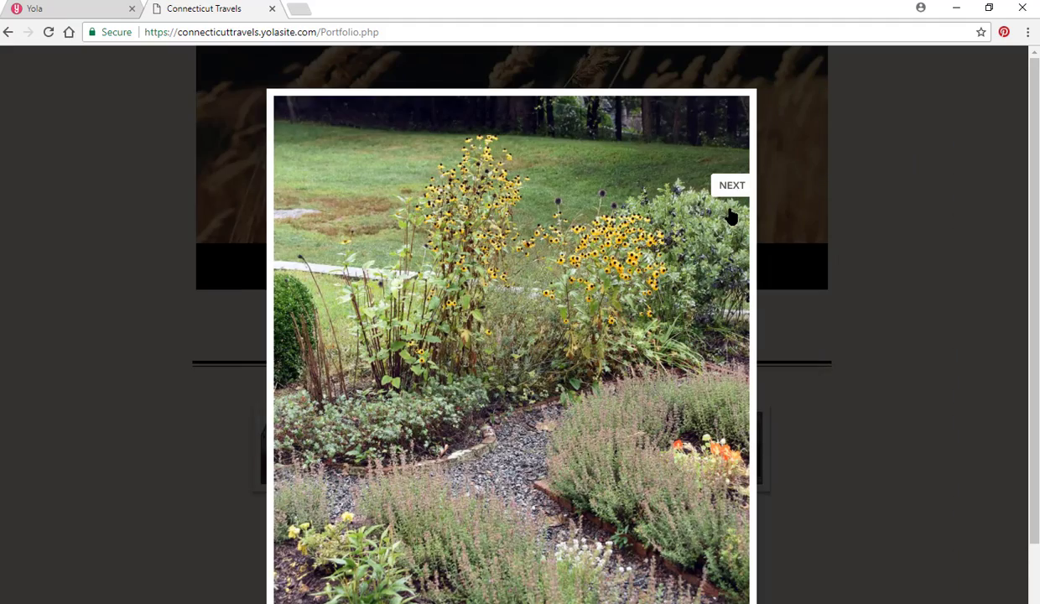
{"action": "left_click", "coordinate": [727, 195]}
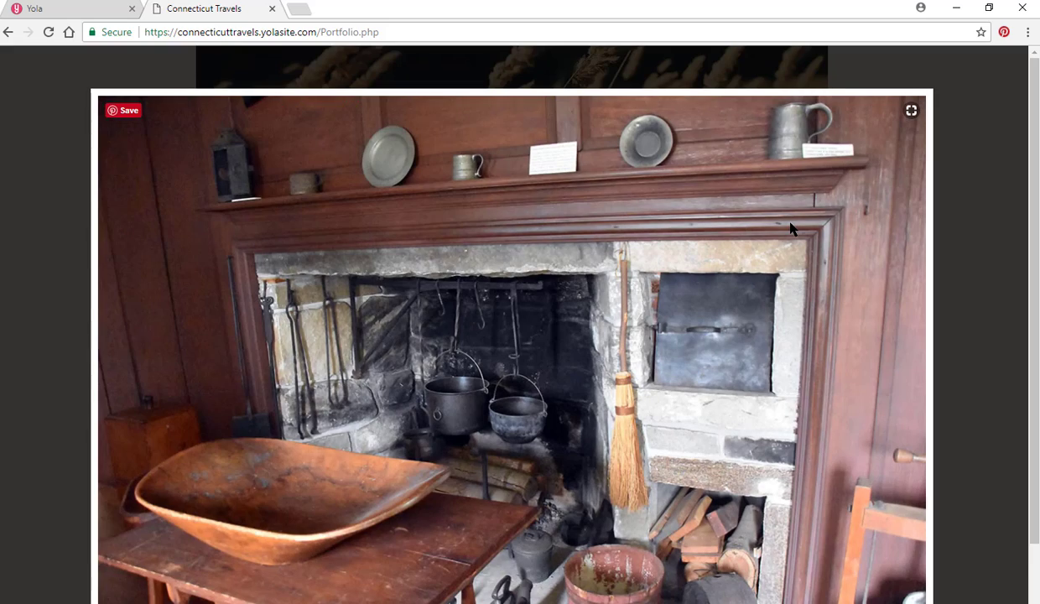
{"action": "left_click", "coordinate": [791, 228]}
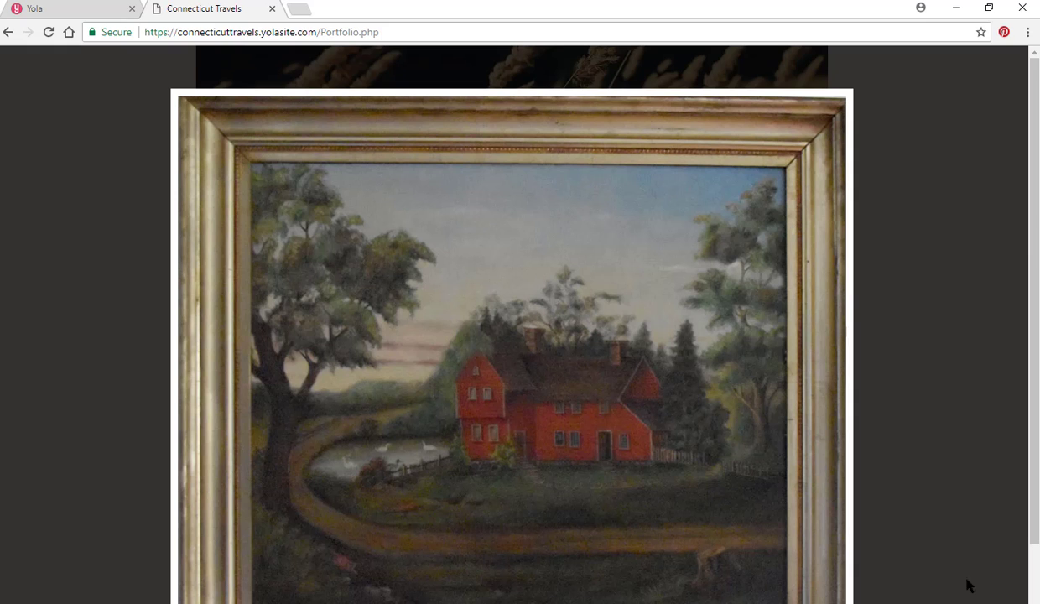
{"action": "left_click", "coordinate": [938, 559]}
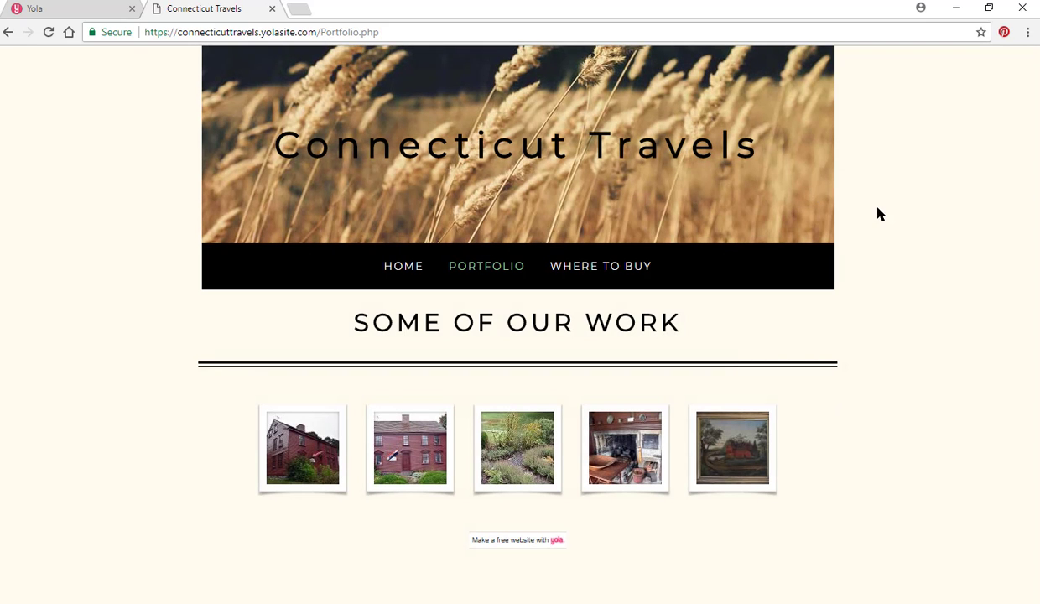
Step: Go back to the published home page, return to the Yola site builder and dismiss the publishing confirmation
{"action": "left_click", "coordinate": [9, 32]}
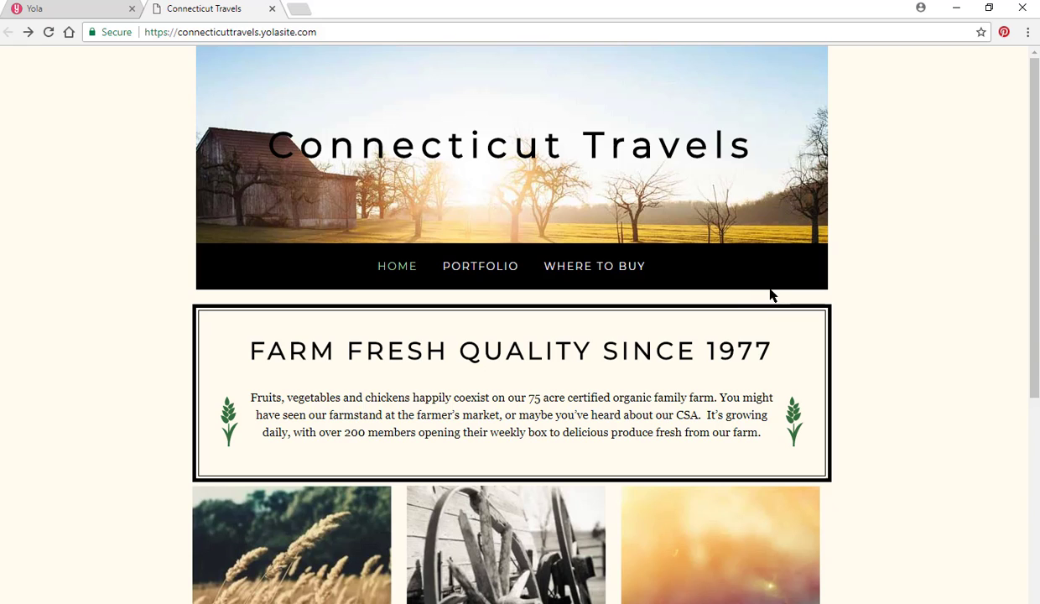
{"action": "left_click", "coordinate": [54, 10]}
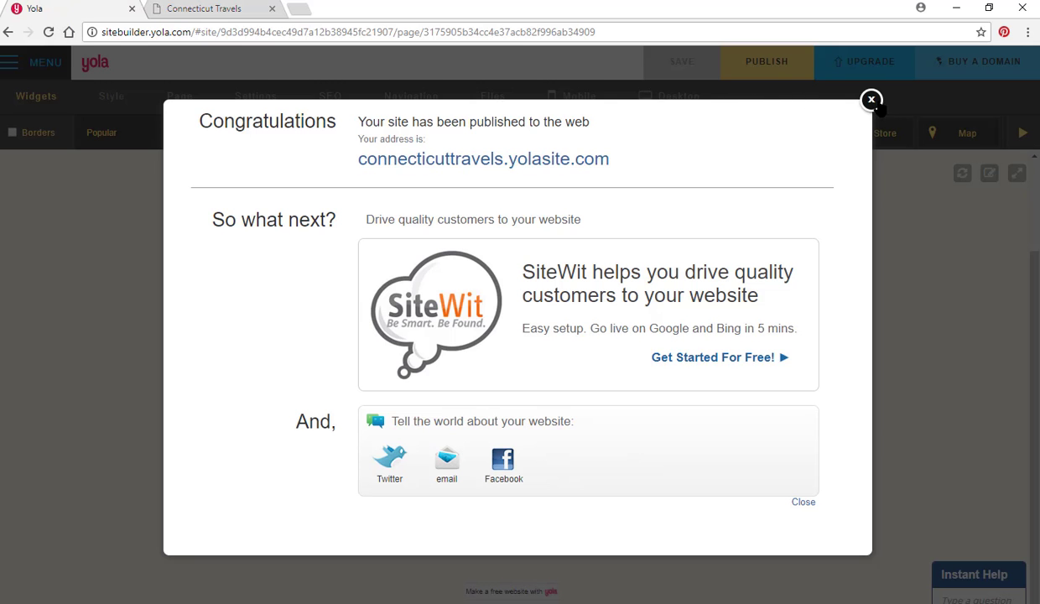
{"action": "left_click", "coordinate": [871, 100]}
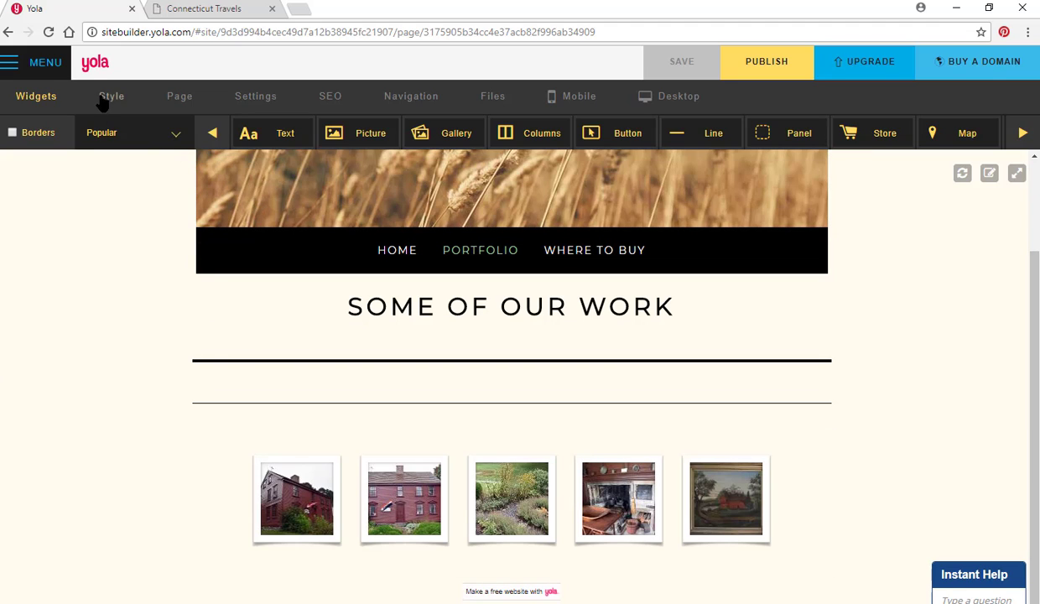
Step: Try to add another page to the site and decline the upgrade offer
{"action": "left_click", "coordinate": [168, 96]}
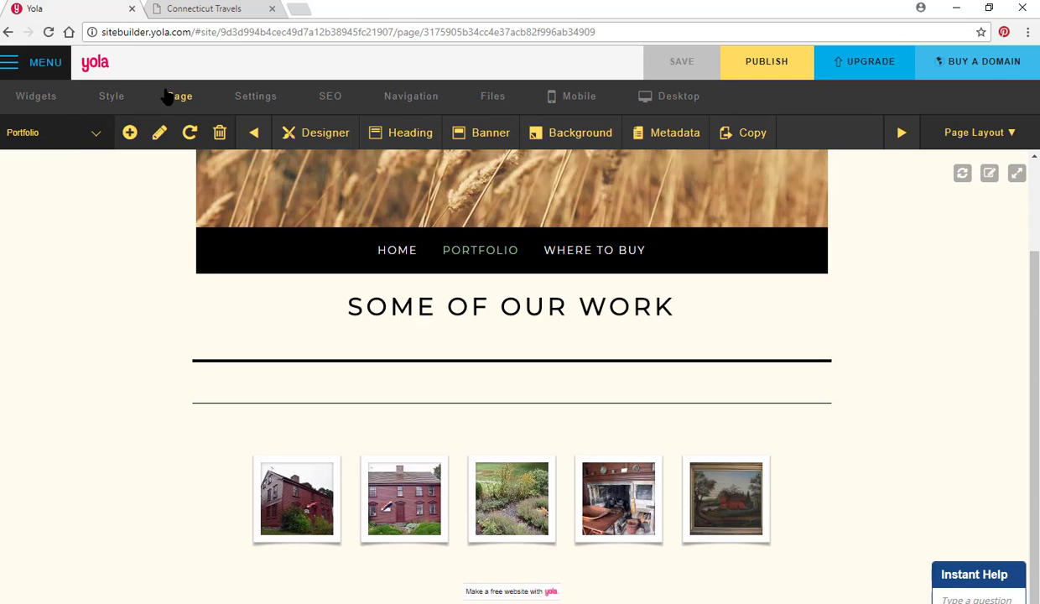
{"action": "left_click", "coordinate": [130, 133]}
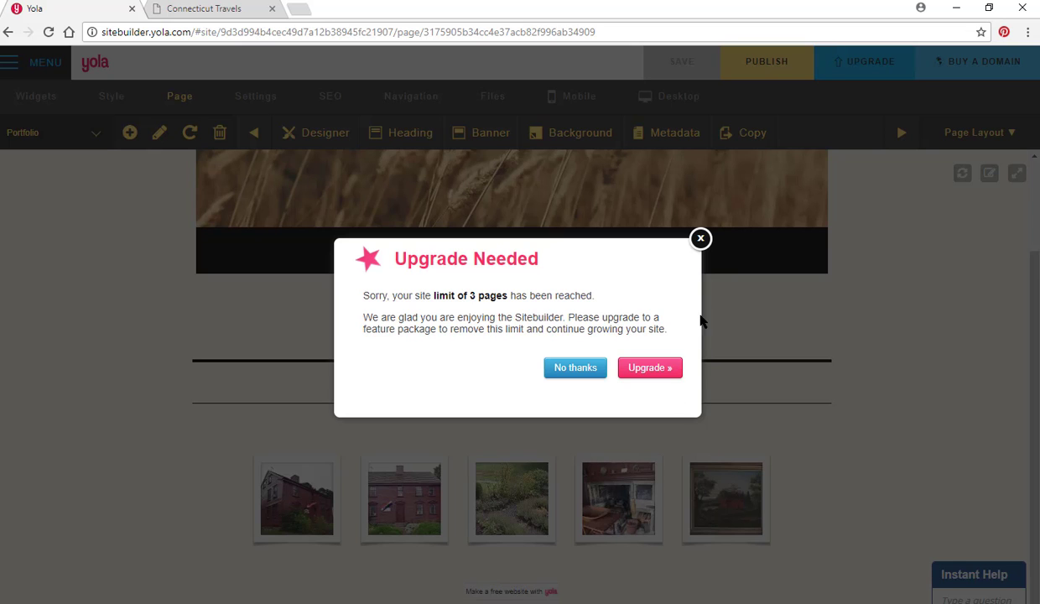
{"action": "left_click", "coordinate": [701, 238]}
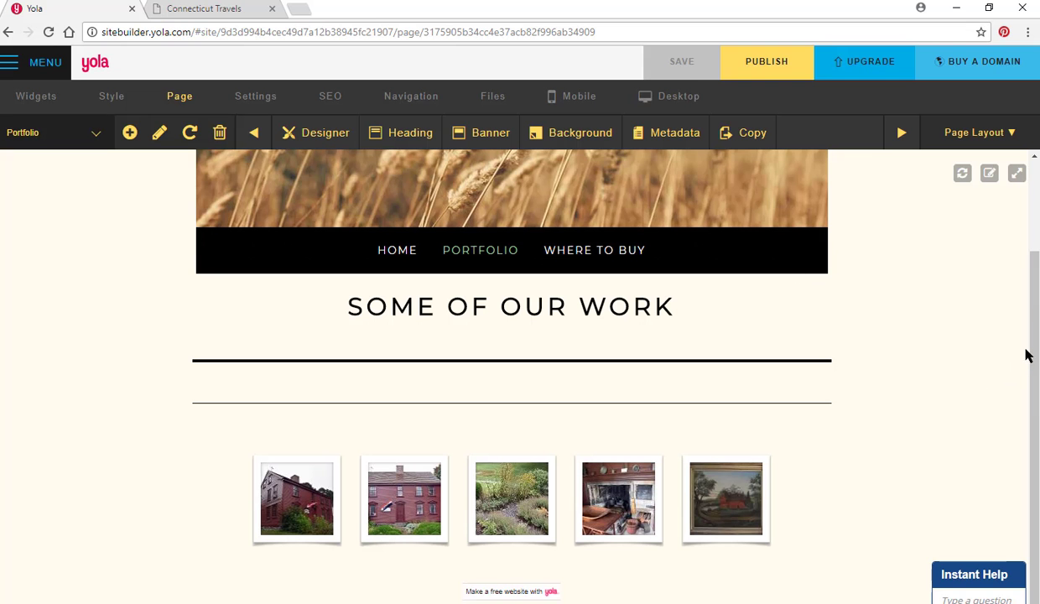
Step: Switch from the Portfolio page to the index page for editing
{"action": "scroll", "coordinate": [1030, 353], "scroll_direction": "down", "scroll_amount": 1}
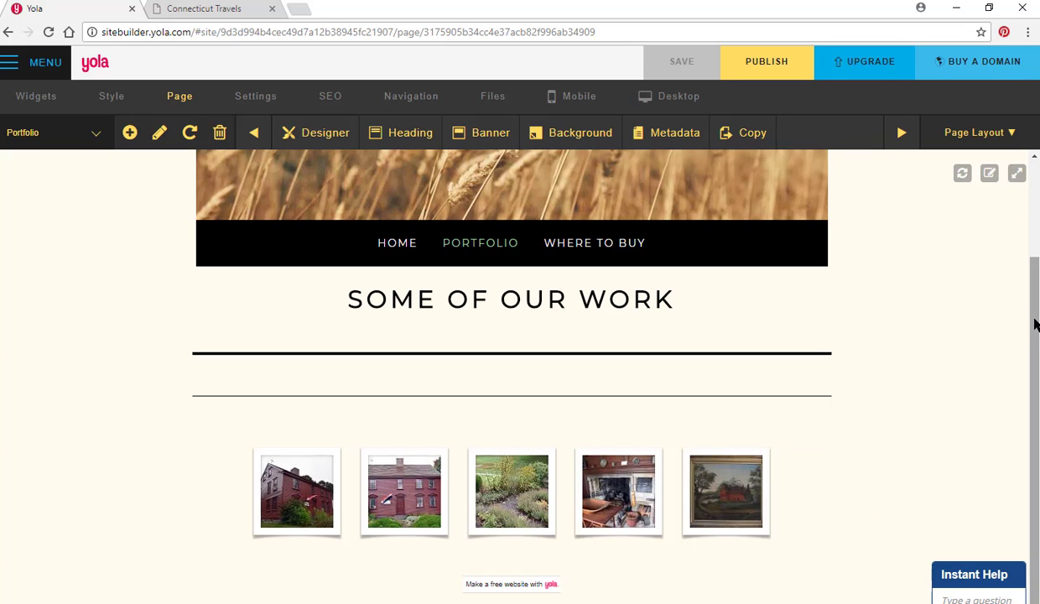
{"action": "left_click_drag", "start_coordinate": [1035, 321], "coordinate": [1035, 291]}
{"action": "scroll", "coordinate": [1035, 290], "scroll_direction": "down", "scroll_amount": 1}
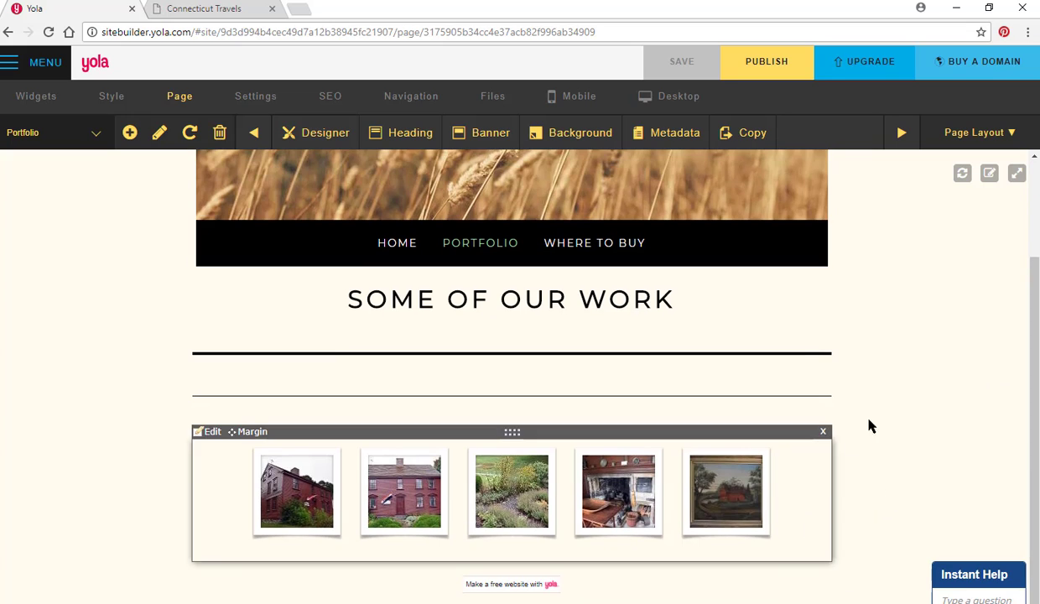
{"action": "left_click", "coordinate": [94, 135]}
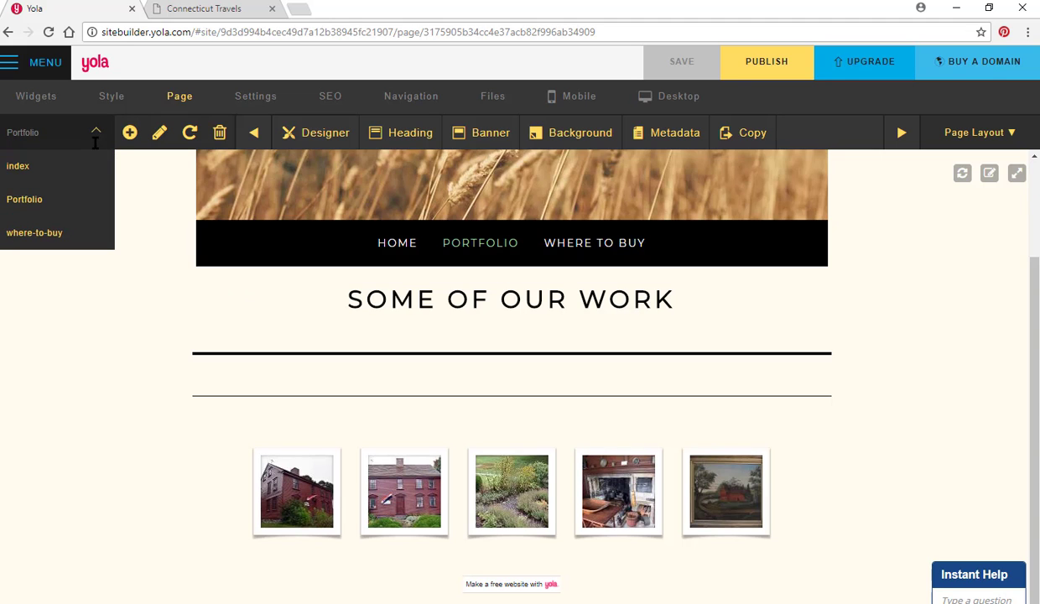
{"action": "left_click", "coordinate": [37, 171]}
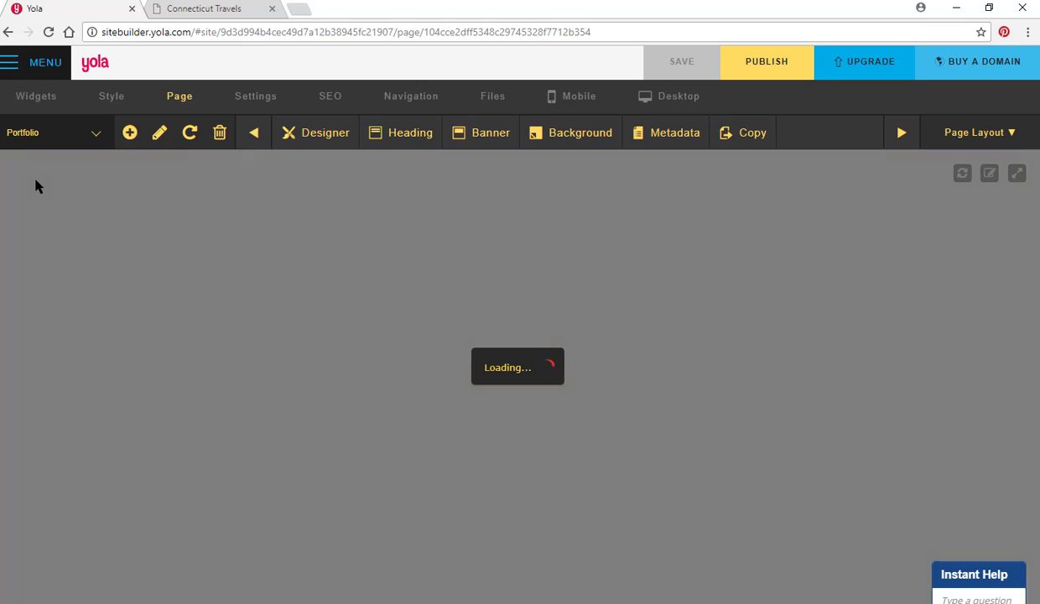
Step: Delete the wheat, wagon wheel and raspberry pictures from the three columns beneath the farm introduction
{"action": "scroll", "coordinate": [1030, 170], "scroll_direction": "down", "scroll_amount": 5}
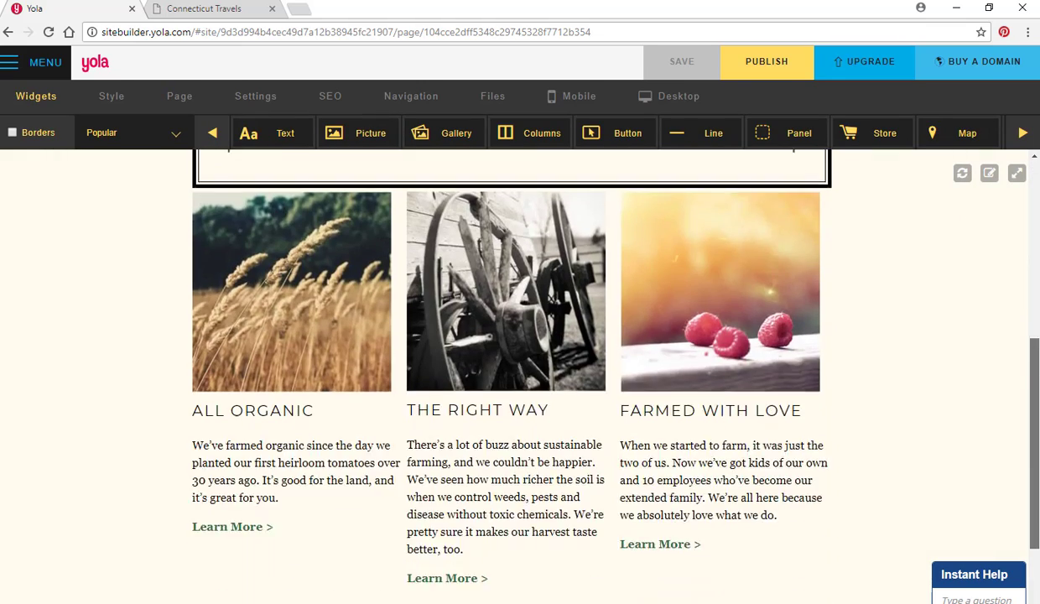
{"action": "scroll", "coordinate": [1037, 442], "scroll_direction": "down", "scroll_amount": 2}
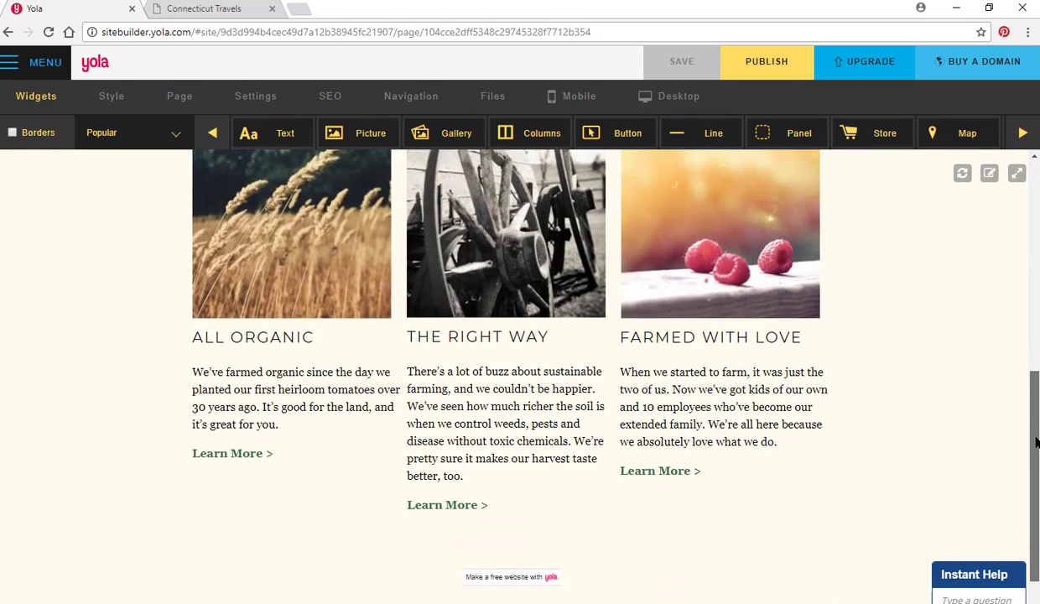
{"action": "scroll", "coordinate": [1031, 407], "scroll_direction": "up", "scroll_amount": 3}
{"action": "mouse_move", "coordinate": [327, 366]}
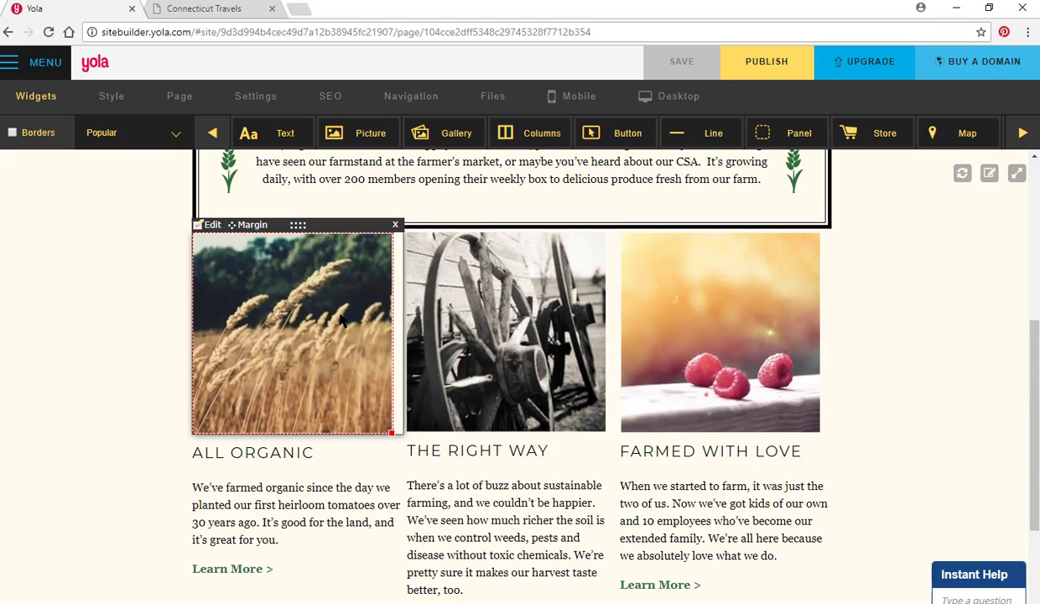
{"action": "left_click", "coordinate": [394, 224]}
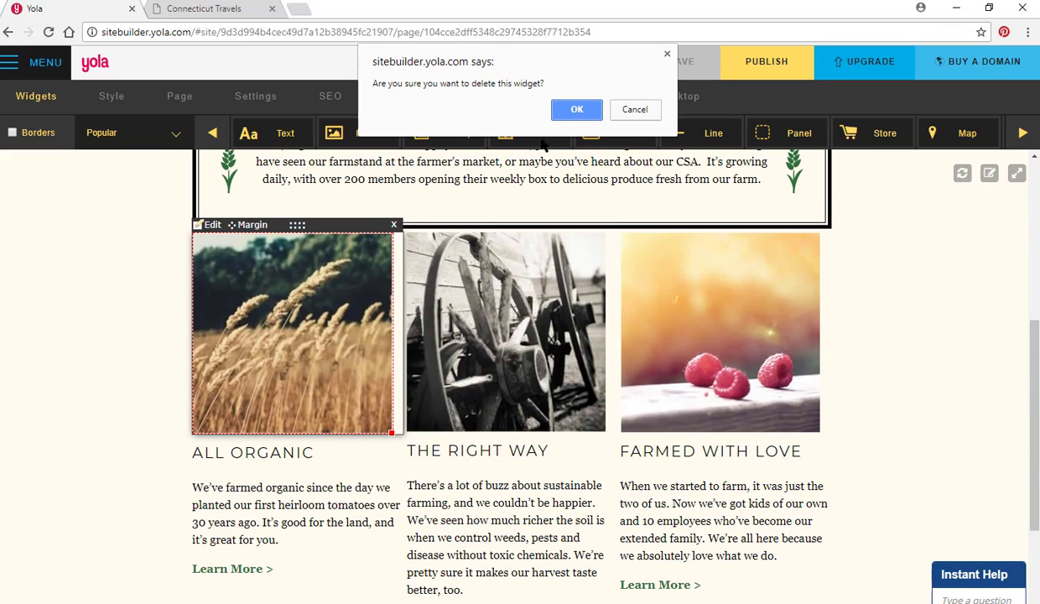
{"action": "left_click", "coordinate": [577, 109]}
{"action": "mouse_move", "coordinate": [587, 244]}
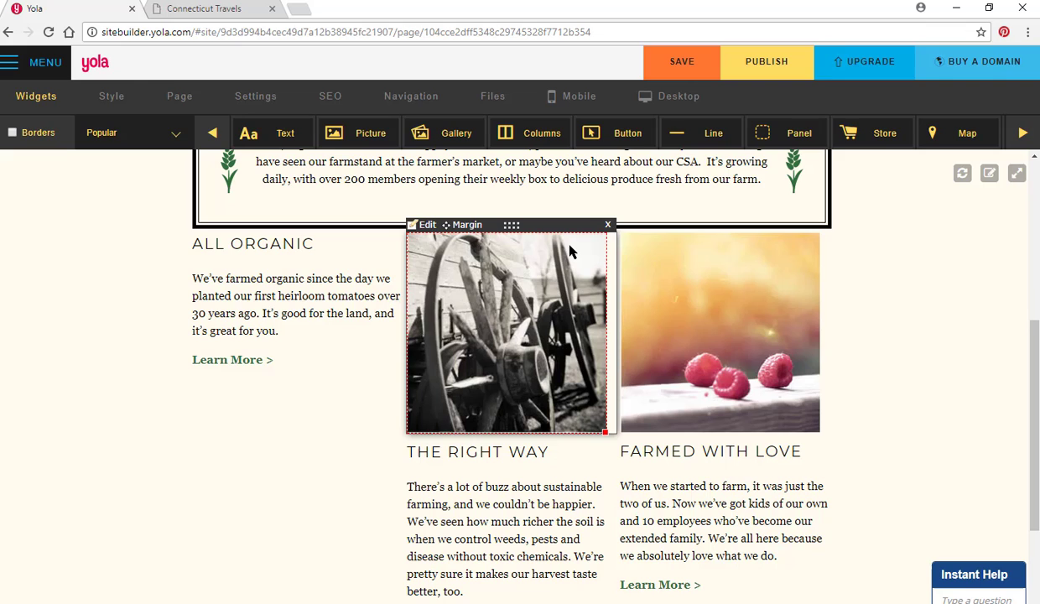
{"action": "left_click", "coordinate": [607, 225]}
{"action": "left_click", "coordinate": [577, 106]}
{"action": "mouse_move", "coordinate": [726, 314]}
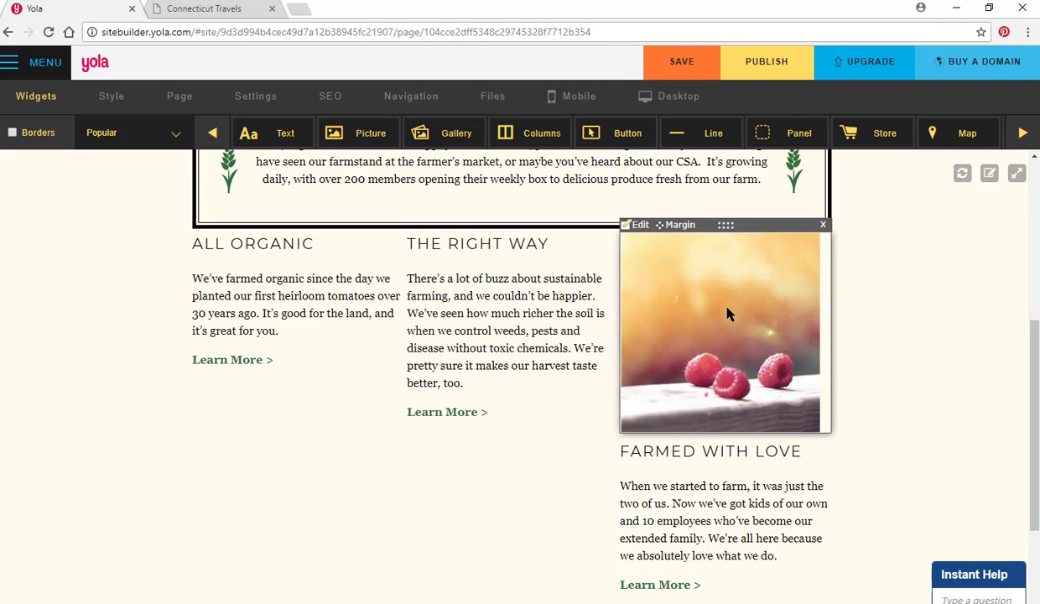
{"action": "left_click", "coordinate": [821, 225]}
{"action": "left_click", "coordinate": [577, 109]}
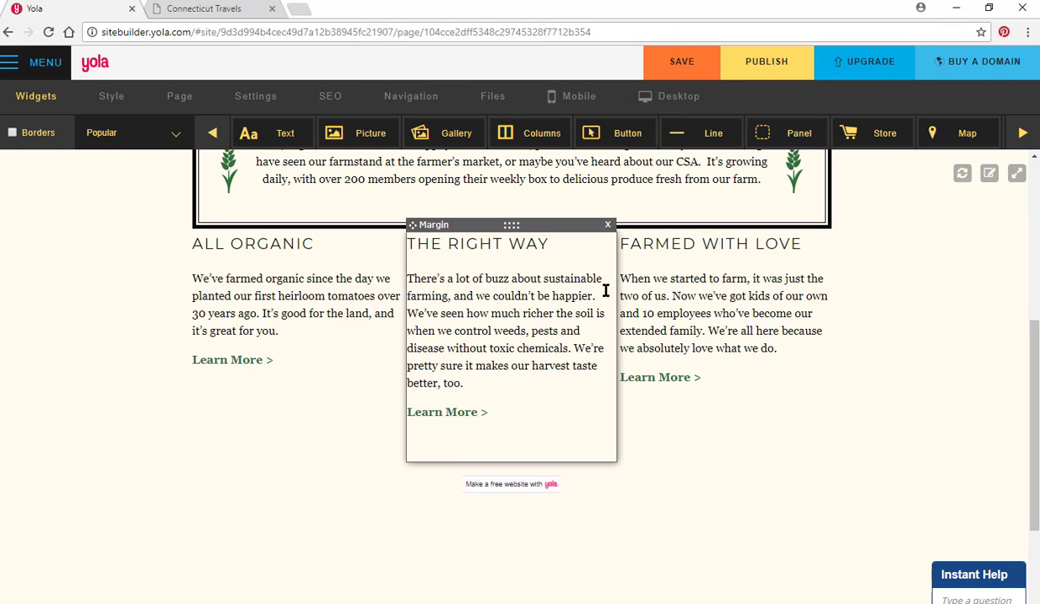
Step: Delete the Farmed with Love, The Right Way and All Organic text blocks so all three columns are empty
{"action": "left_click", "coordinate": [651, 288]}
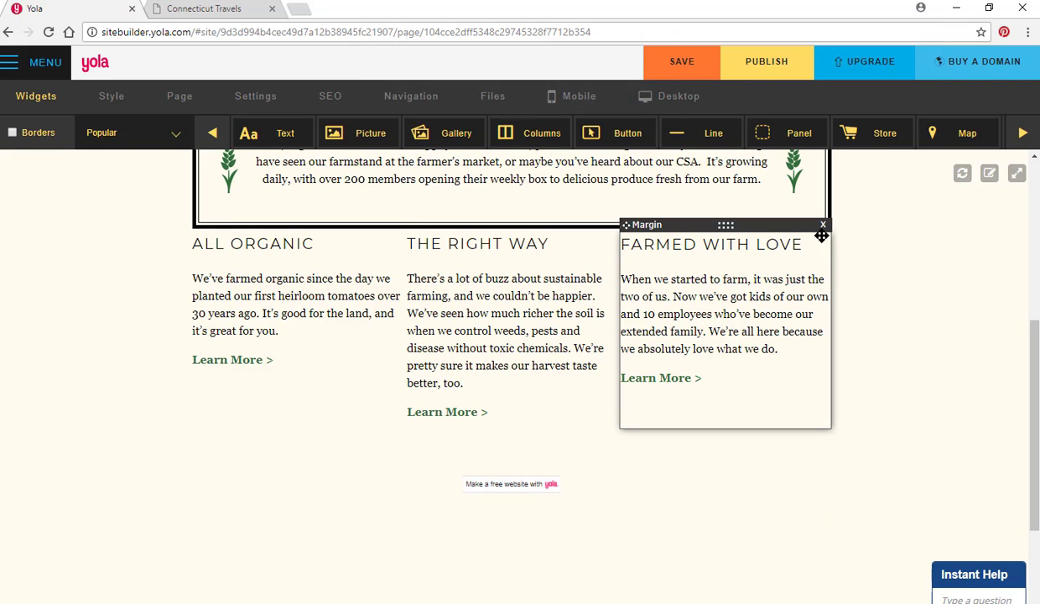
{"action": "left_click", "coordinate": [821, 224]}
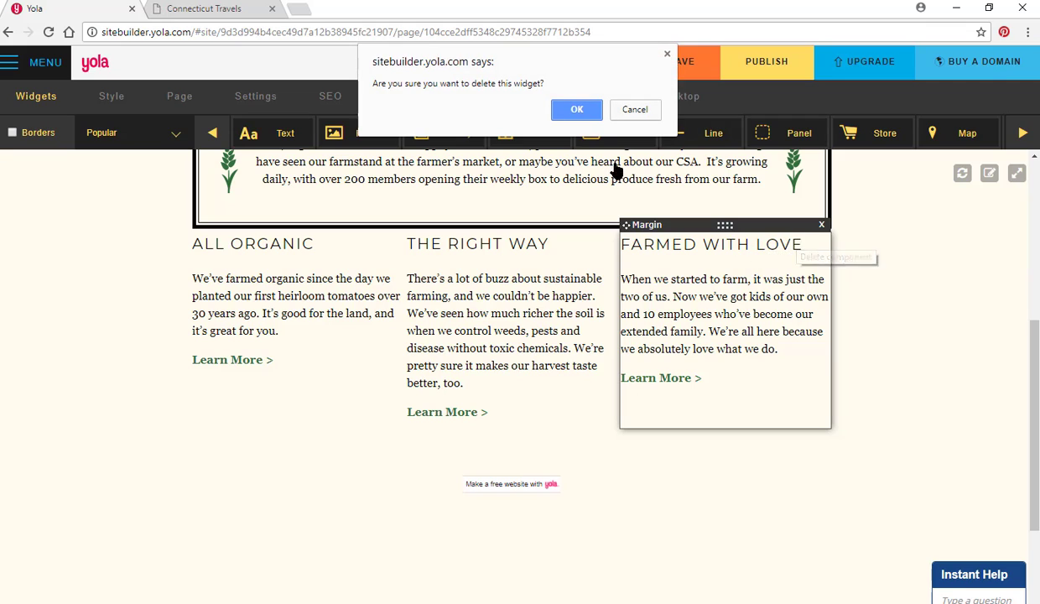
{"action": "left_click", "coordinate": [576, 110]}
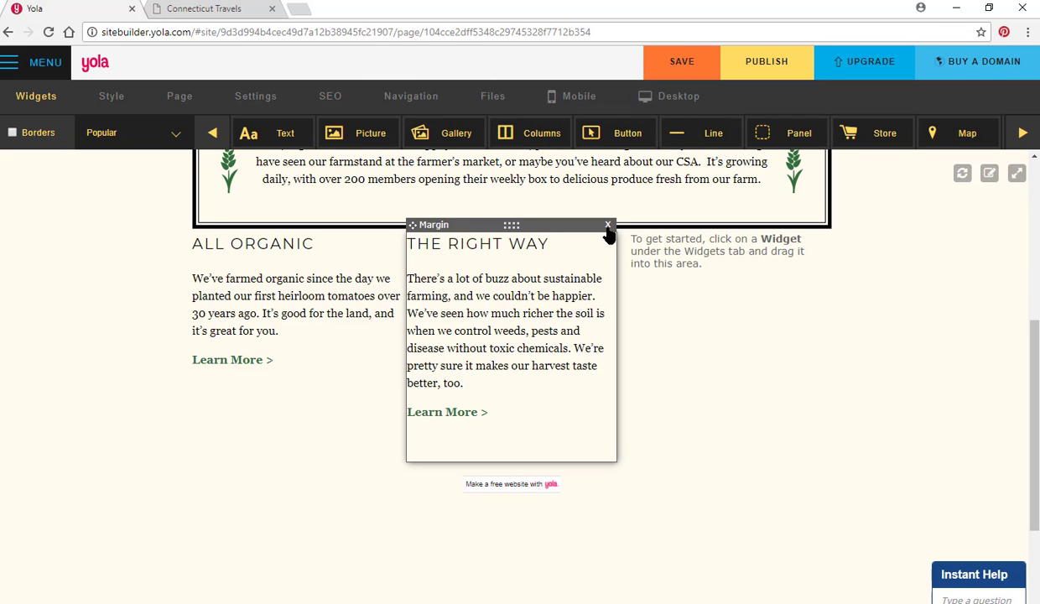
{"action": "left_click", "coordinate": [609, 225]}
{"action": "left_click", "coordinate": [555, 109]}
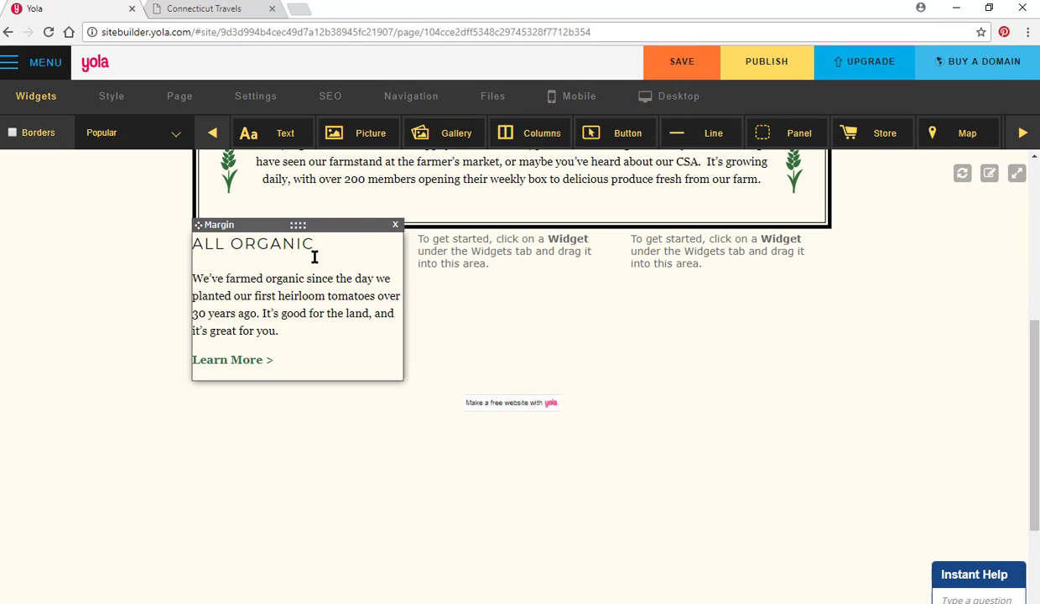
{"action": "left_click", "coordinate": [396, 224]}
{"action": "left_click", "coordinate": [573, 107]}
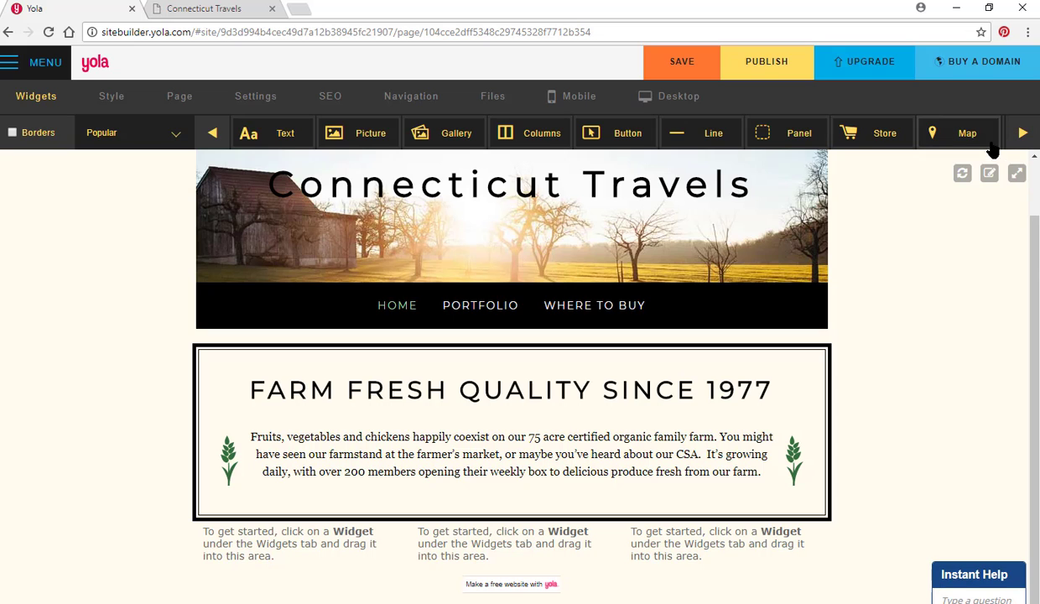
Step: Add a Map widget in the third empty column, pinned to the White House's street address, and review its saved location settings
{"action": "left_click_drag", "start_coordinate": [972, 134], "coordinate": [738, 493]}
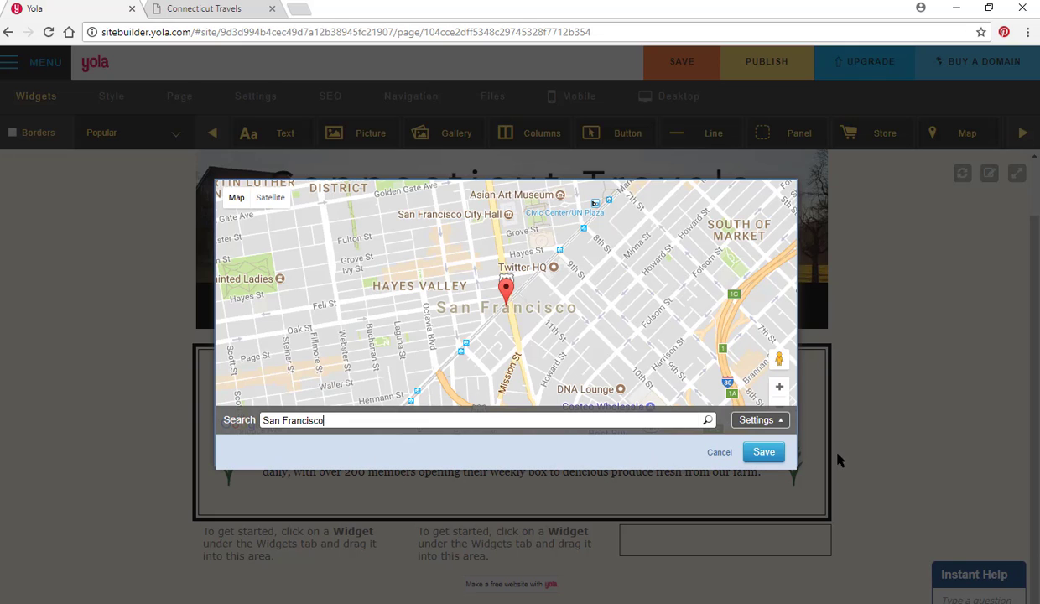
{"action": "left_click", "coordinate": [255, 418]}
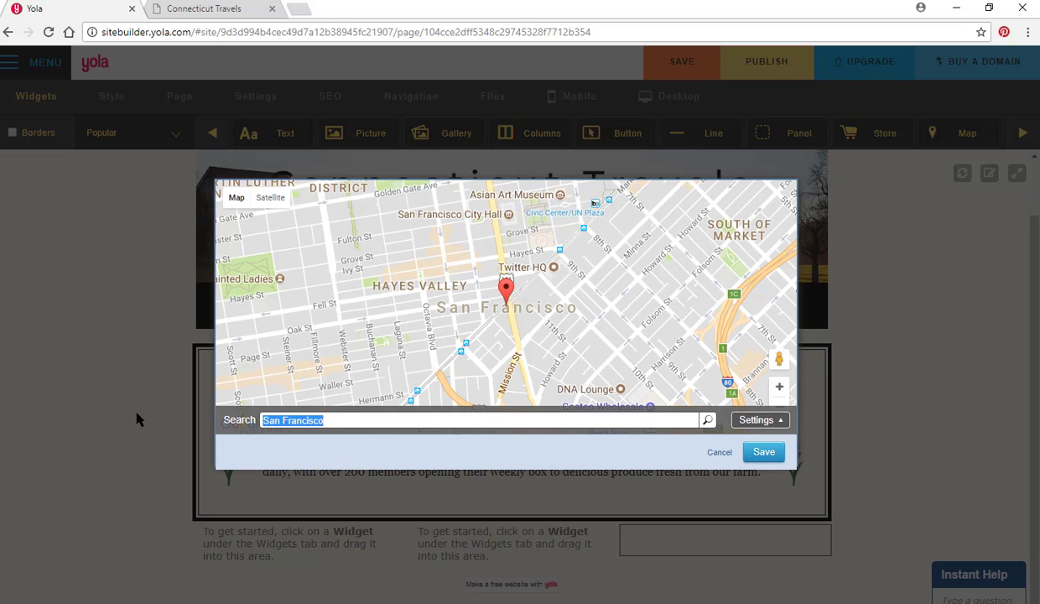
{"action": "type", "text": "2"}
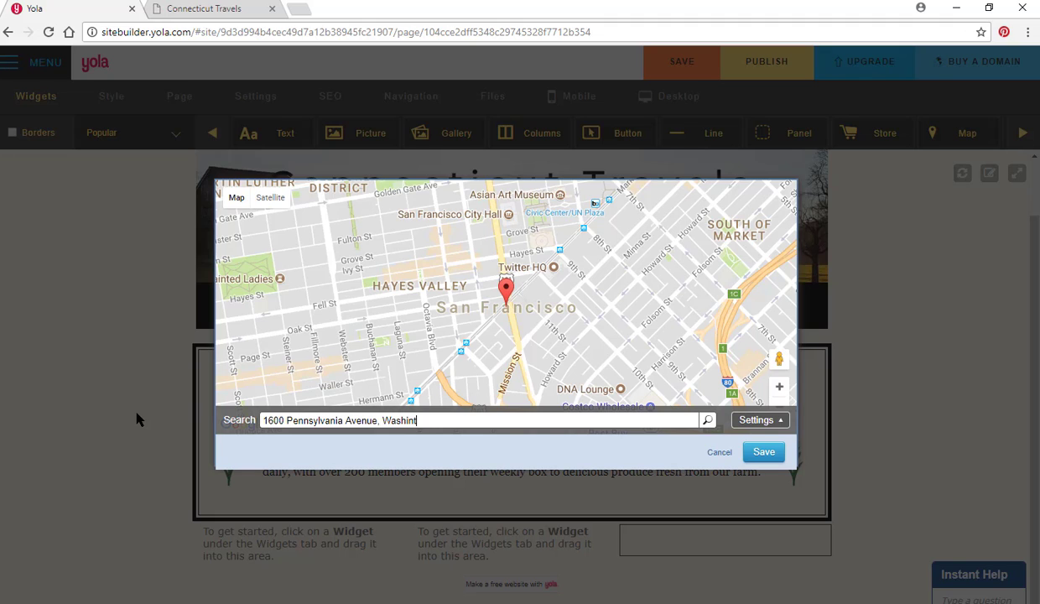
{"action": "type", "text": "on,"}
{"action": "key", "text": "BackSpace"}
{"action": "key", "text": "BackSpace"}
{"action": "key", "text": "BackSpace"}
{"action": "key", "text": "BackSpace"}
{"action": "key", "text": "BackSpace"}
{"action": "key", "text": "BackSpace"}
{"action": "key", "text": "BackSpace"}
{"action": "key", "text": "BackSpace"}
{"action": "key", "text": "BackSpace"}
{"action": "key", "text": "BackSpace"}
{"action": "key", "text": "BackSpace"}
{"action": "key", "text": "BackSpace"}
{"action": "key", "text": "BackSpace"}
{"action": "key", "text": "Return"}
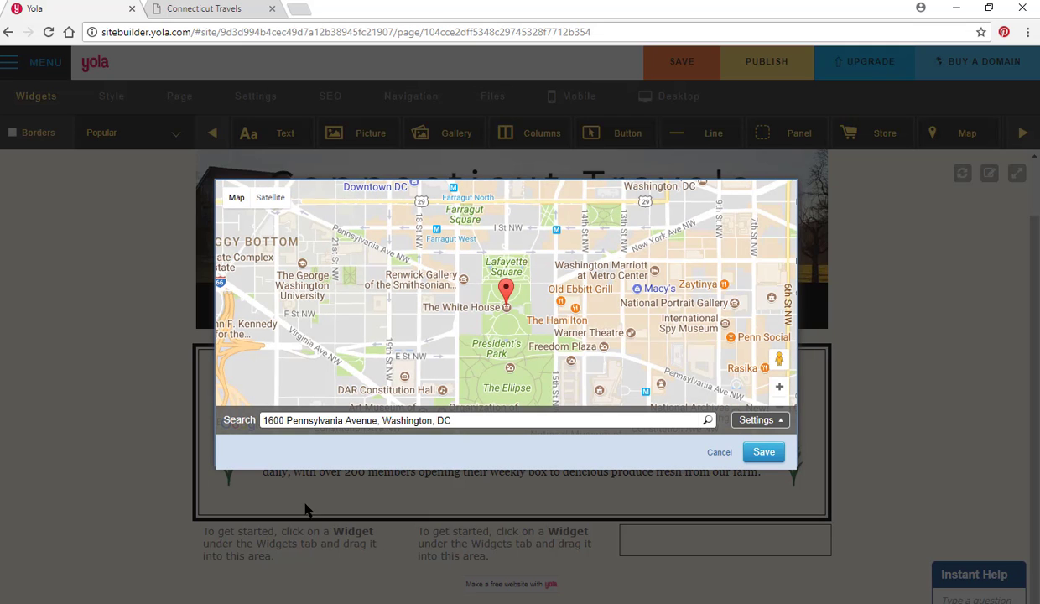
{"action": "left_click", "coordinate": [757, 453]}
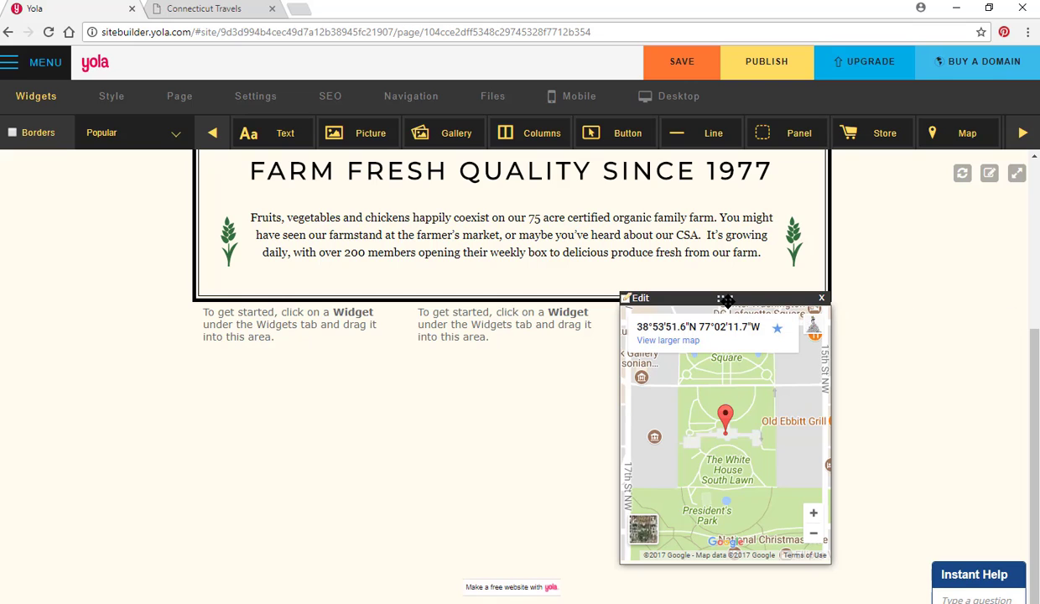
{"action": "double_click", "coordinate": [650, 308]}
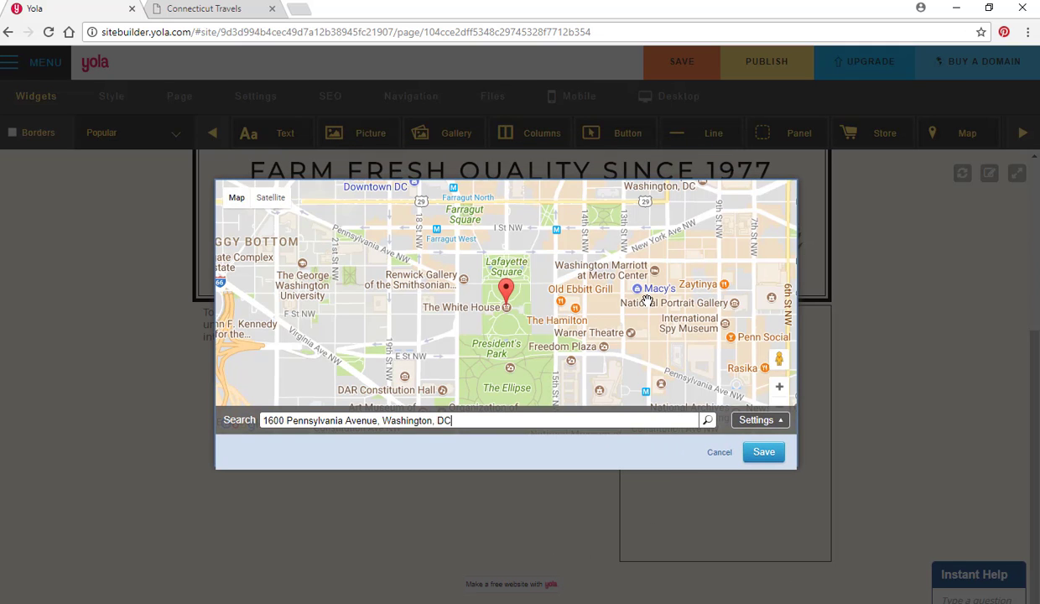
{"action": "left_click", "coordinate": [763, 455]}
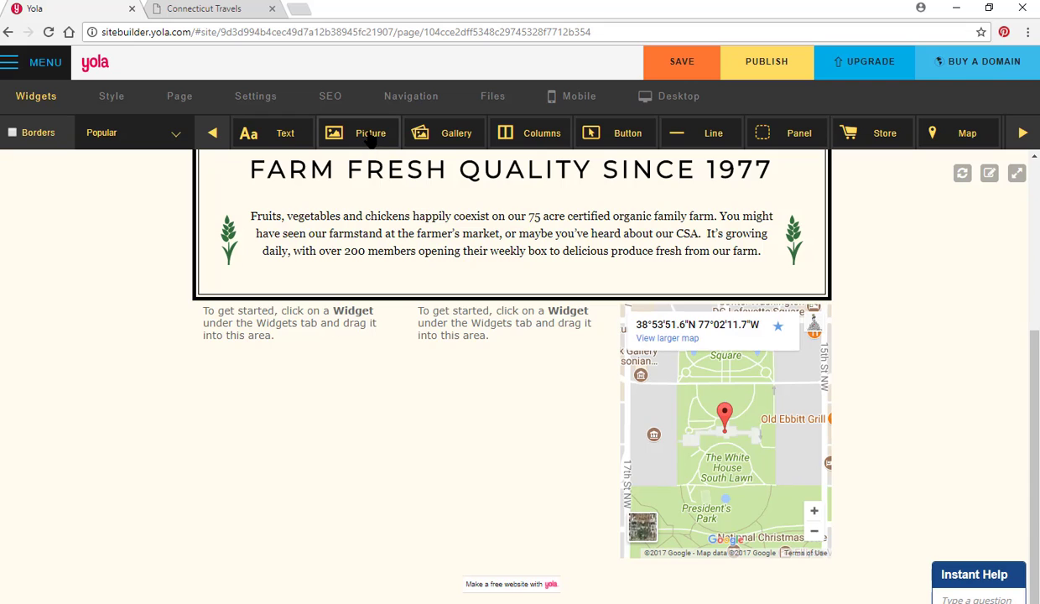
Step: Add a Picture widget in the middle column using the red house front photo from avery_house, and enlarge it to the column's width
{"action": "left_click_drag", "start_coordinate": [371, 141], "coordinate": [473, 379]}
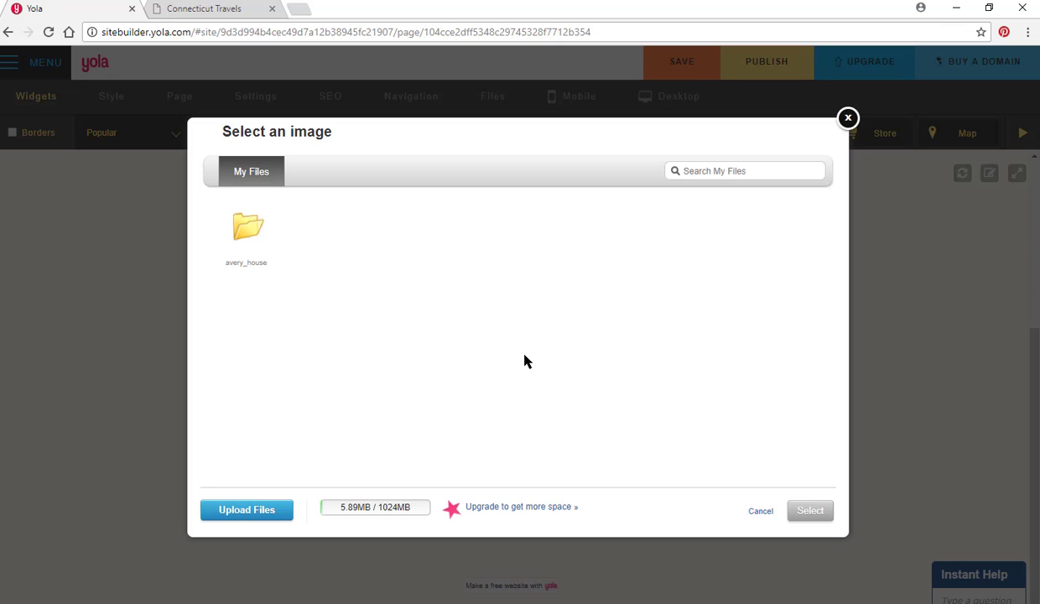
{"action": "left_click", "coordinate": [246, 243]}
{"action": "double_click", "coordinate": [394, 252]}
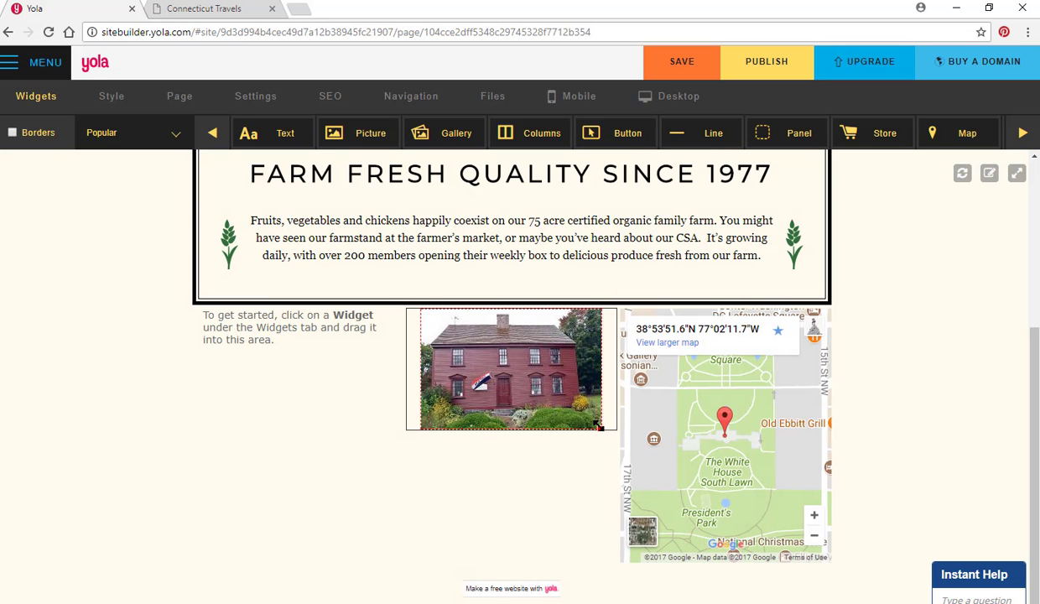
{"action": "left_click_drag", "start_coordinate": [598, 427], "coordinate": [620, 458]}
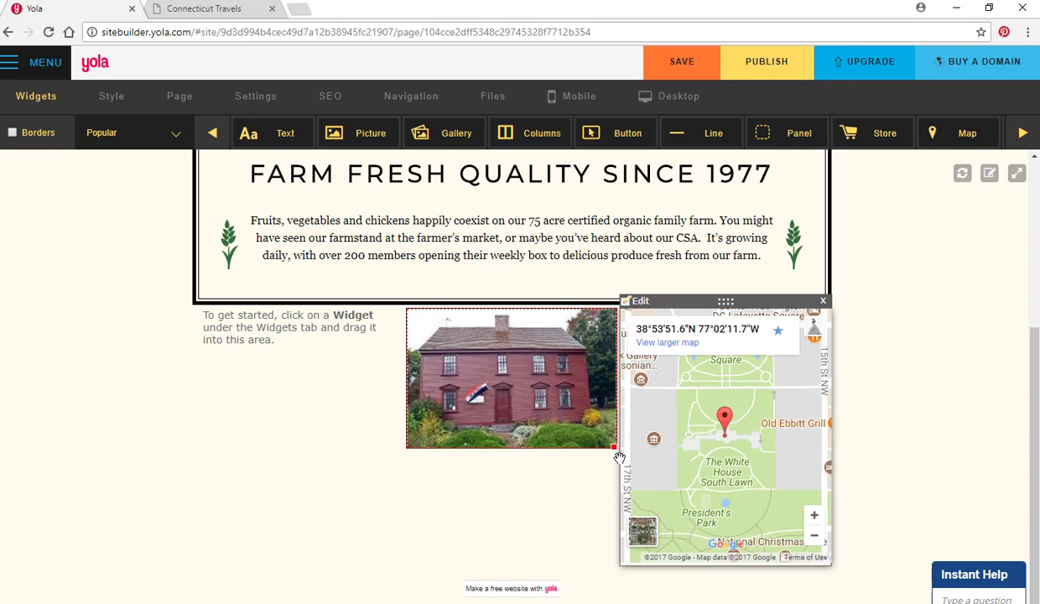
Step: Move the house picture and the map into full-width rows below the farm introduction, map on top, and try moving the picture lower
{"action": "mouse_move", "coordinate": [548, 300]}
{"action": "left_mouse_down"}
{"action": "mouse_move", "coordinate": [550, 330]}
{"action": "mouse_move", "coordinate": [532, 317]}
{"action": "mouse_move", "coordinate": [533, 292]}
{"action": "left_mouse_up"}
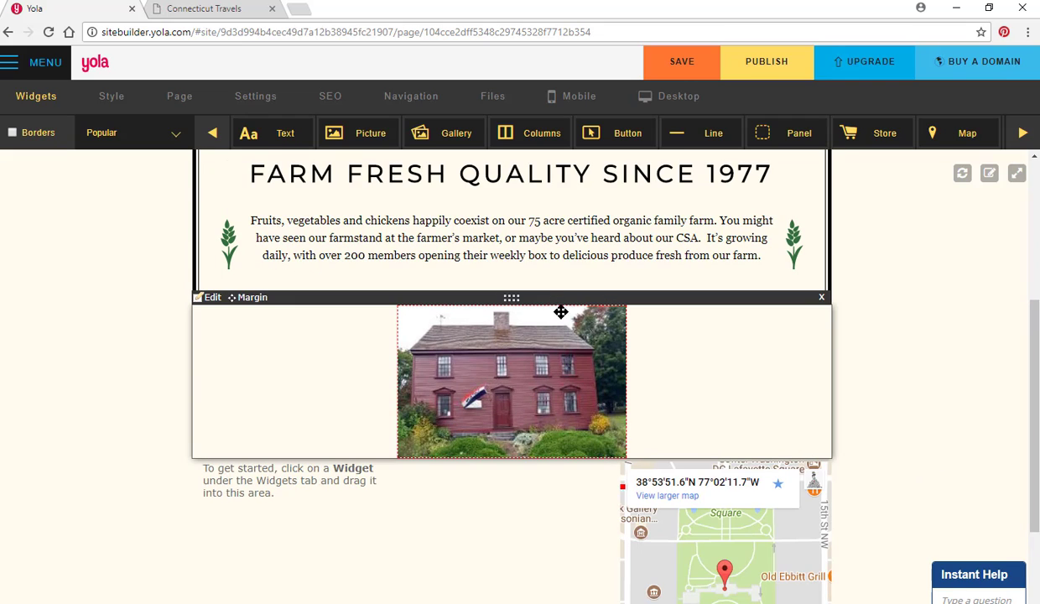
{"action": "mouse_move", "coordinate": [713, 453]}
{"action": "left_mouse_down"}
{"action": "mouse_move", "coordinate": [701, 381]}
{"action": "mouse_move", "coordinate": [702, 453]}
{"action": "left_mouse_up"}
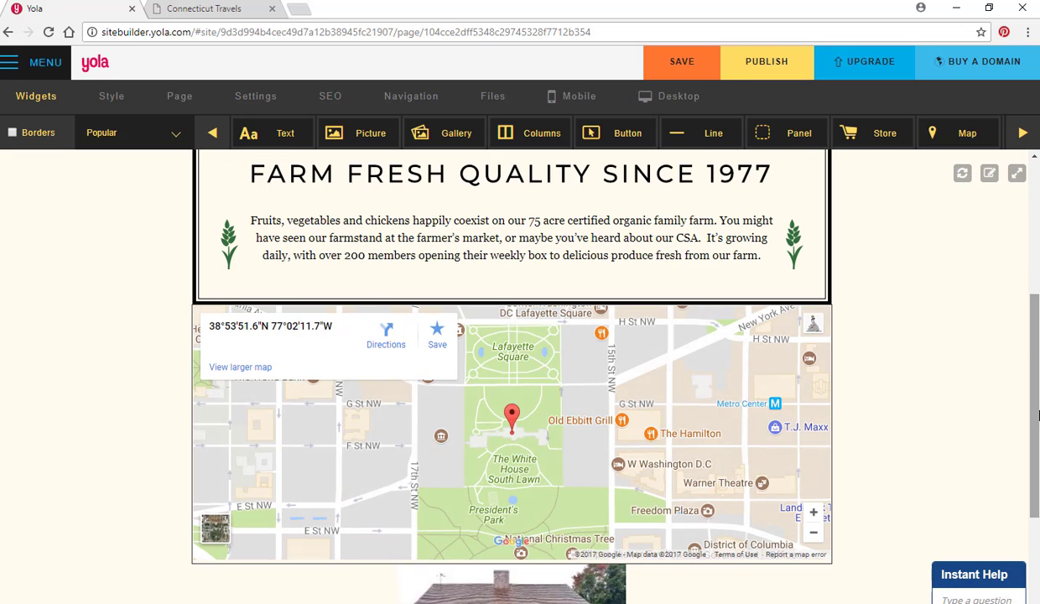
{"action": "scroll", "coordinate": [1036, 419], "scroll_direction": "down", "scroll_amount": 3}
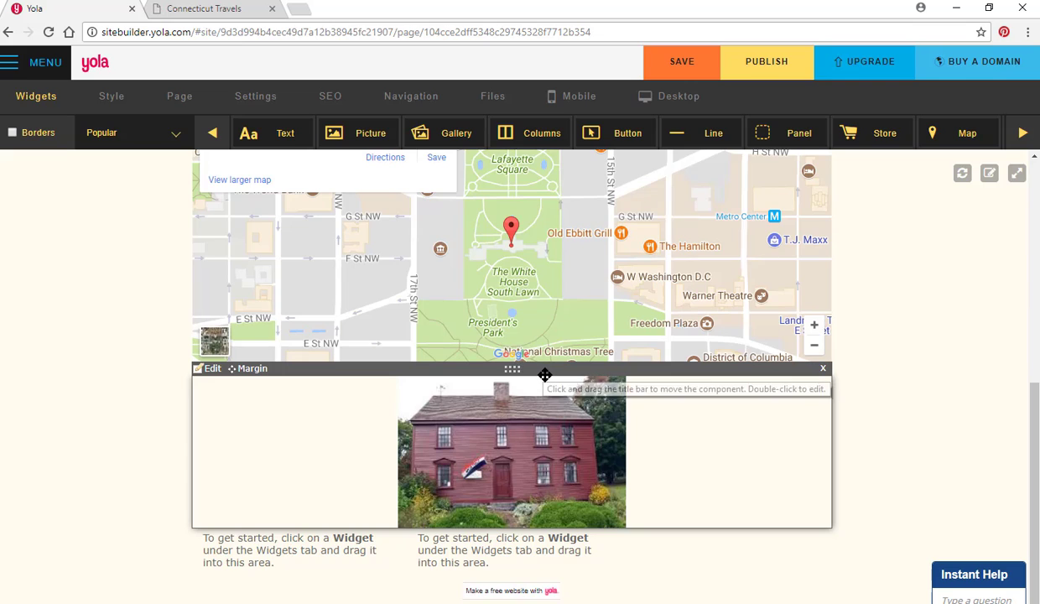
{"action": "left_click_drag", "start_coordinate": [546, 376], "coordinate": [641, 578]}
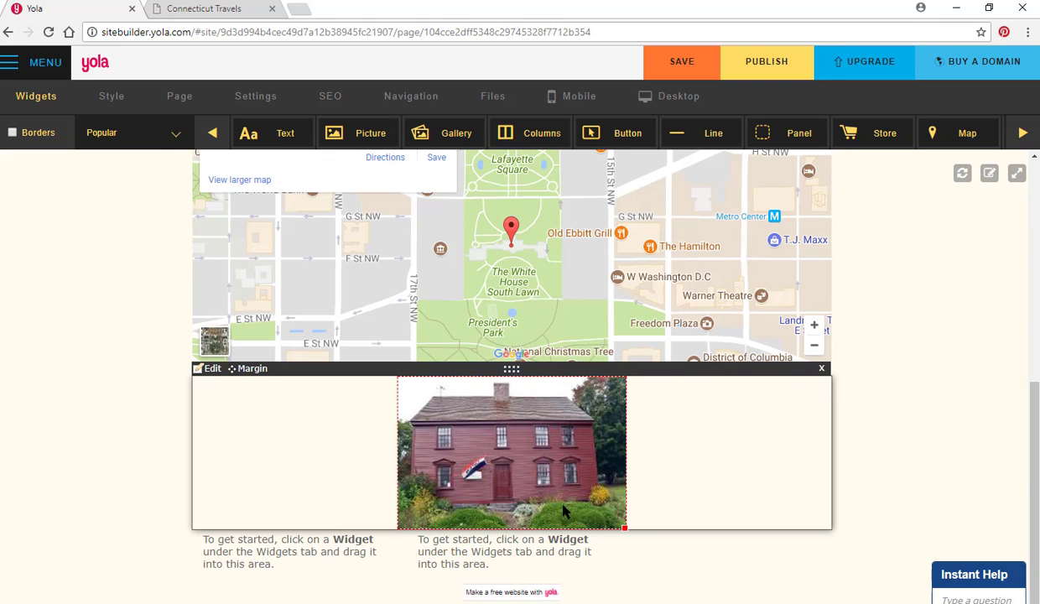
Step: Enlarge the house picture to about twice its width and check how it sits below the map
{"action": "left_click_drag", "start_coordinate": [626, 530], "coordinate": [661, 573]}
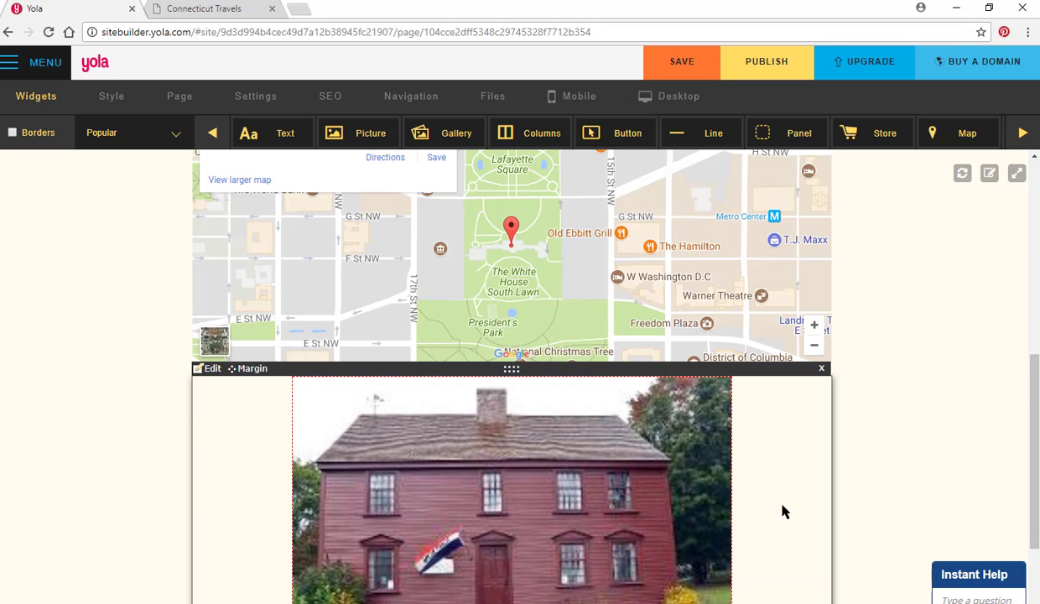
{"action": "scroll", "coordinate": [1025, 458], "scroll_direction": "down", "scroll_amount": 2}
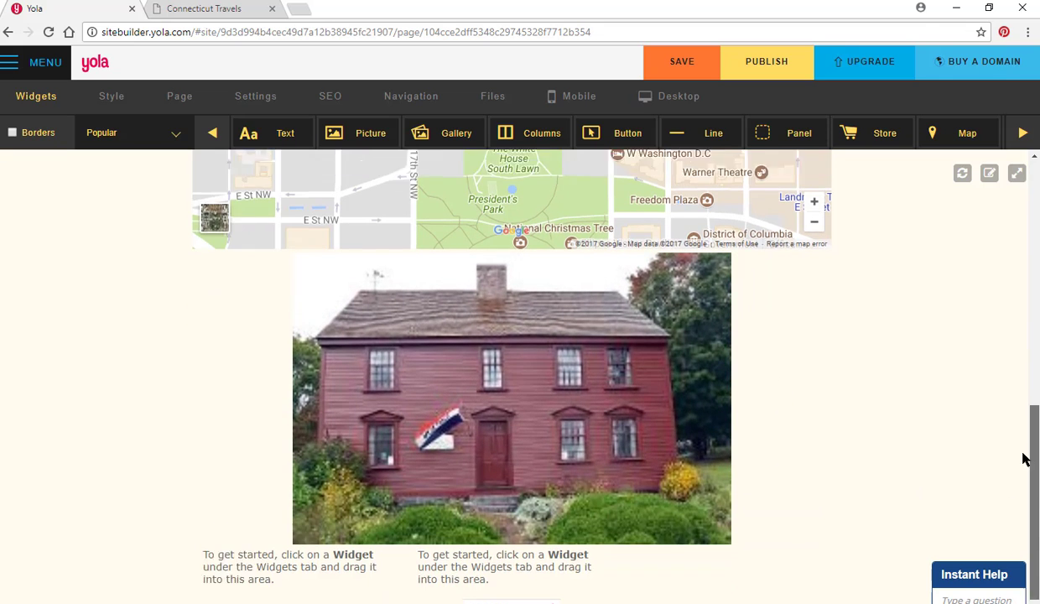
{"action": "scroll", "coordinate": [1018, 476], "scroll_direction": "up", "scroll_amount": 2}
{"action": "scroll", "coordinate": [1030, 541], "scroll_direction": "down", "scroll_amount": 2}
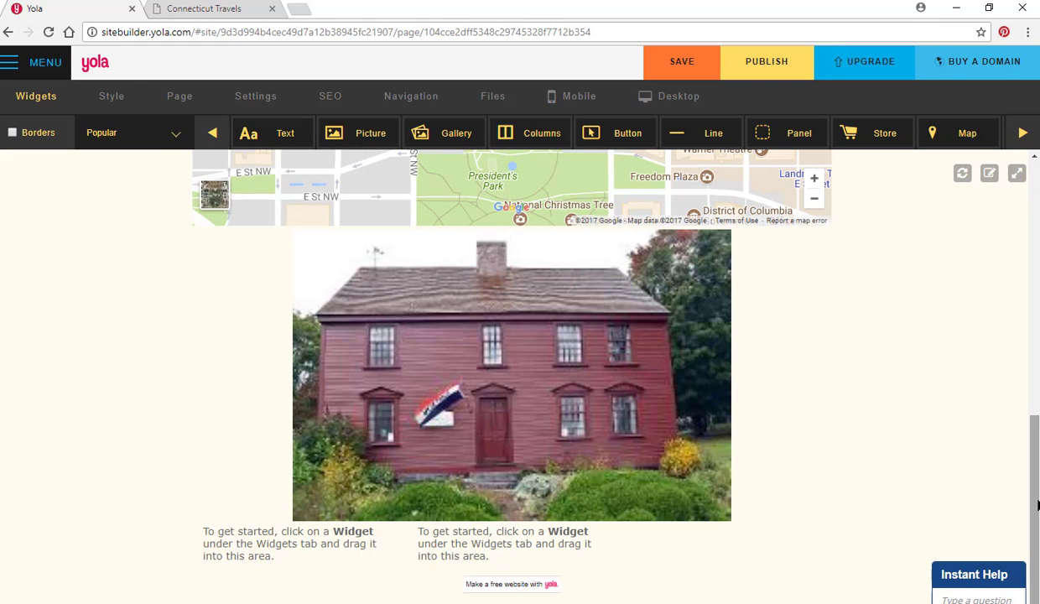
{"action": "mouse_move", "coordinate": [1037, 504]}
{"action": "left_mouse_down"}
{"action": "mouse_move", "coordinate": [1037, 469]}
{"action": "mouse_move", "coordinate": [1038, 504]}
{"action": "left_mouse_up"}
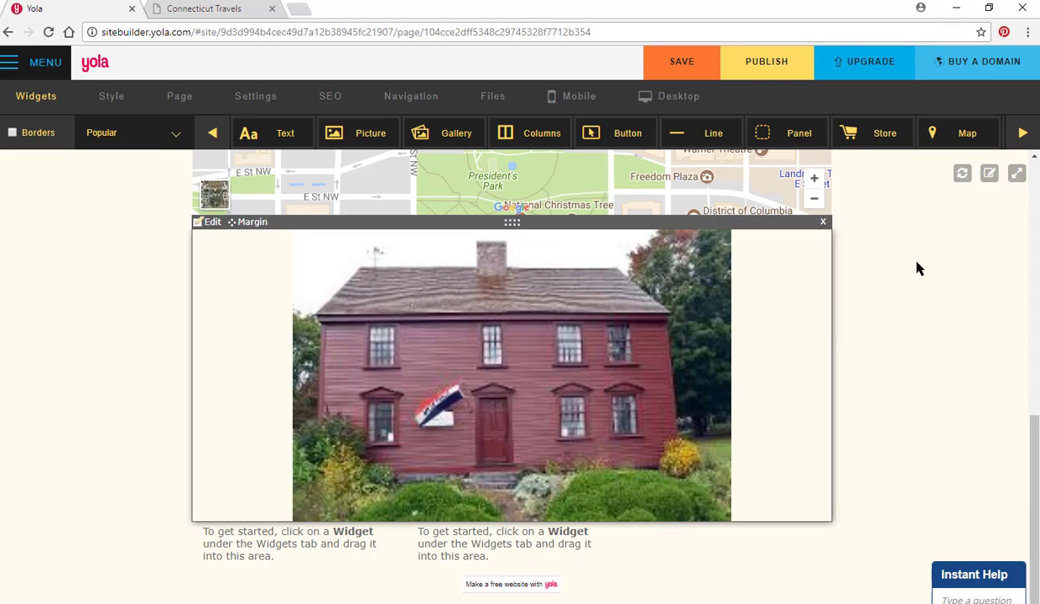
Step: Add a Form widget with the Contact Us template in the middle column below the house picture, and save the page
{"action": "left_click", "coordinate": [1022, 133]}
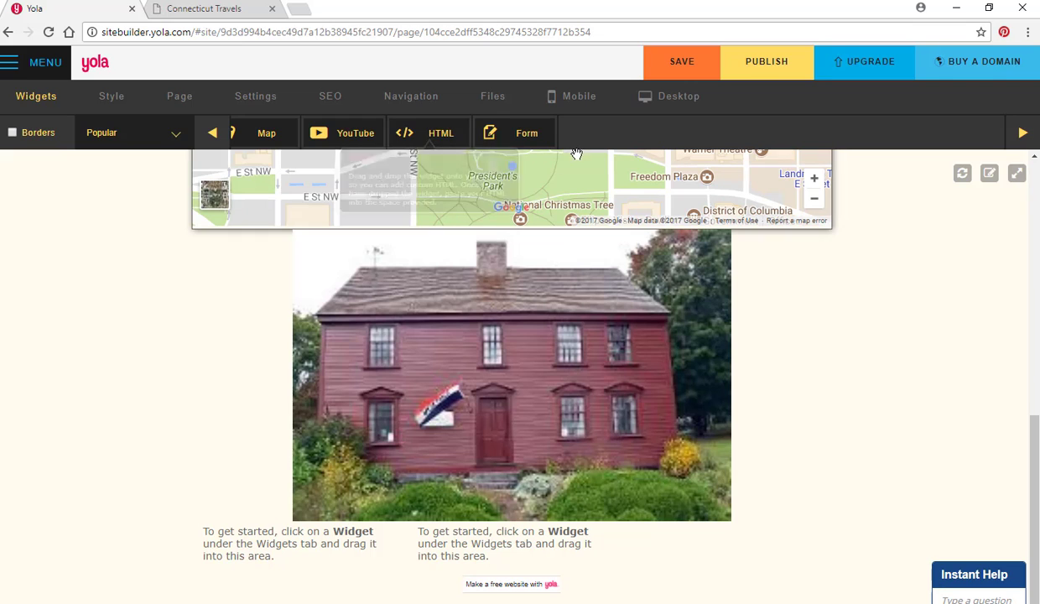
{"action": "left_click_drag", "start_coordinate": [518, 145], "coordinate": [535, 590]}
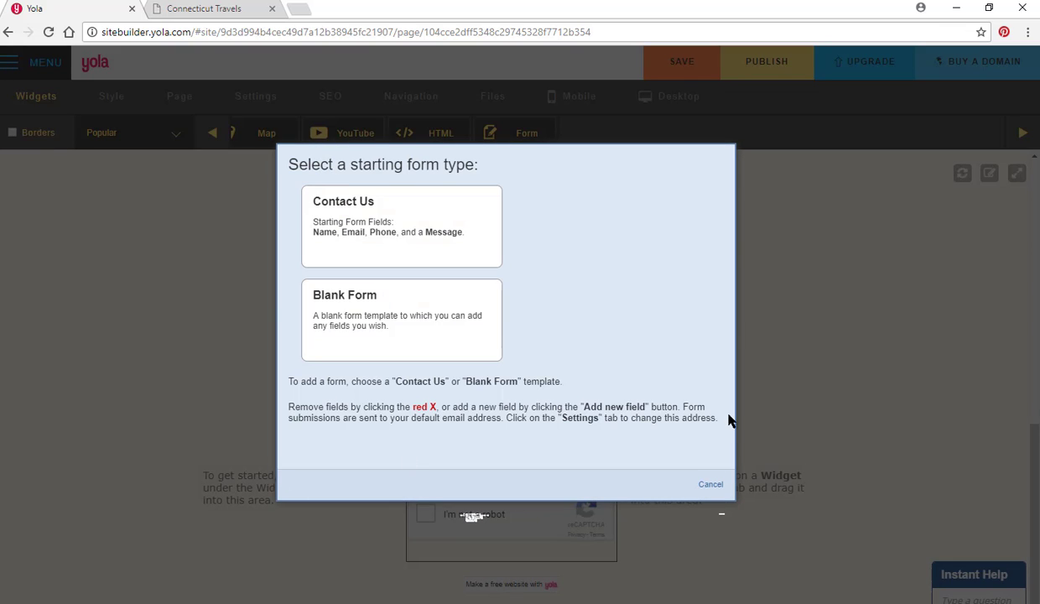
{"action": "left_click", "coordinate": [351, 203]}
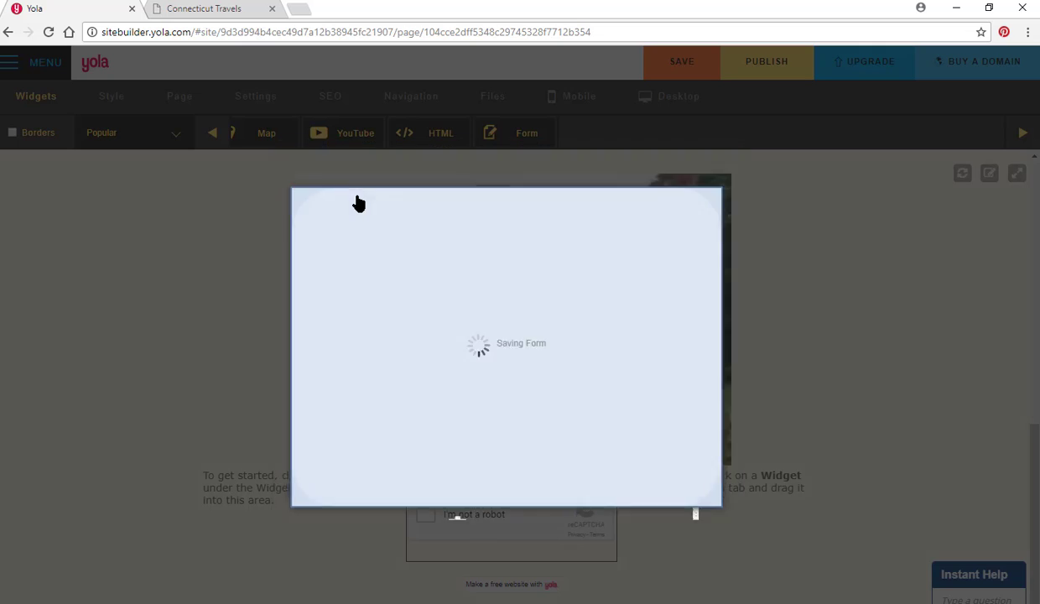
{"action": "left_click_drag", "start_coordinate": [1035, 428], "coordinate": [1034, 525]}
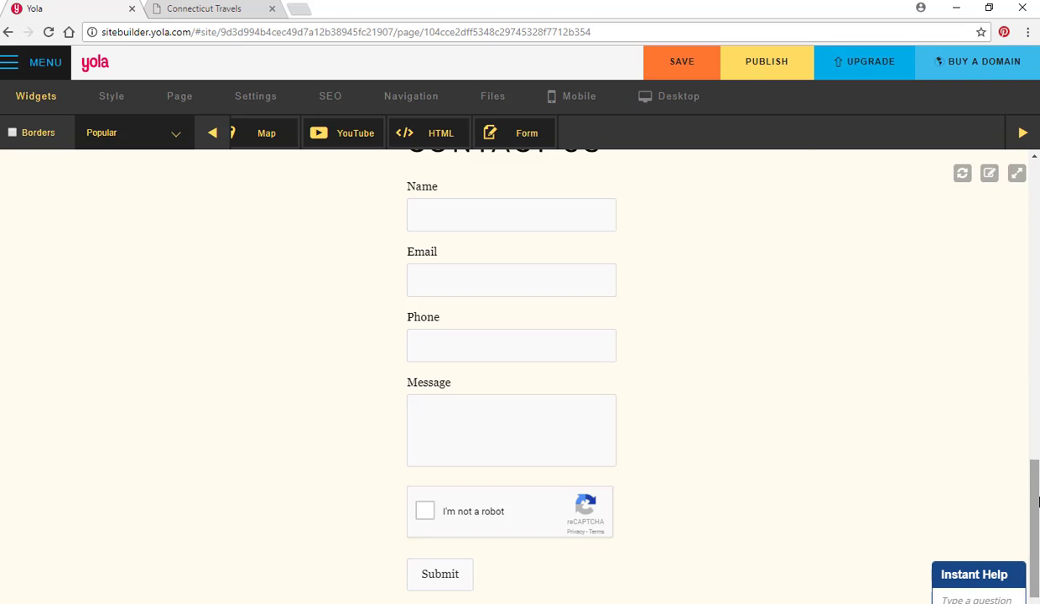
{"action": "scroll", "coordinate": [1032, 461], "scroll_direction": "up", "scroll_amount": 1}
{"action": "scroll", "coordinate": [1025, 472], "scroll_direction": "up", "scroll_amount": 5}
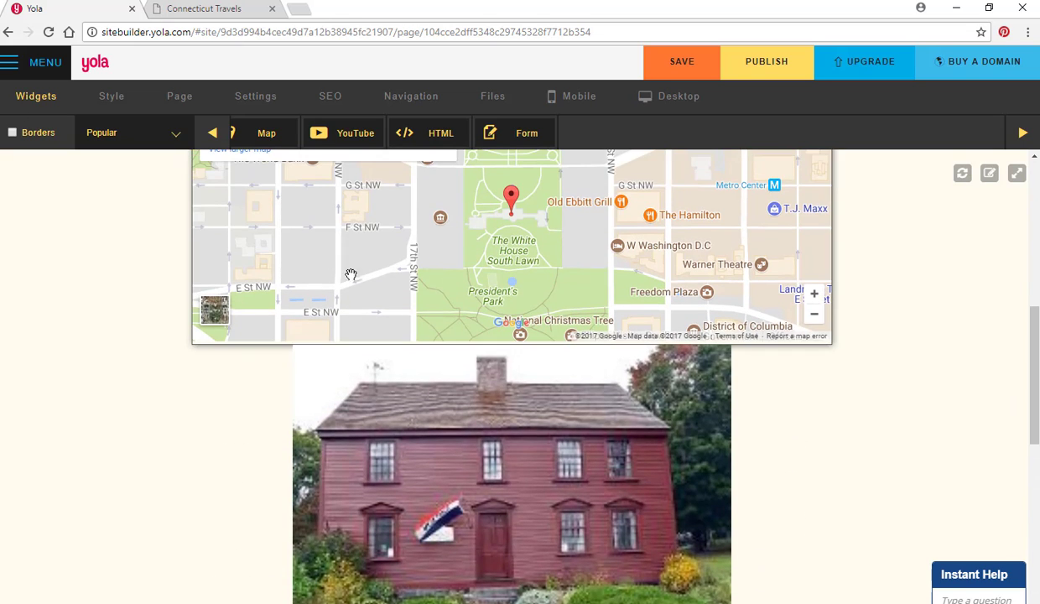
{"action": "left_click", "coordinate": [657, 63]}
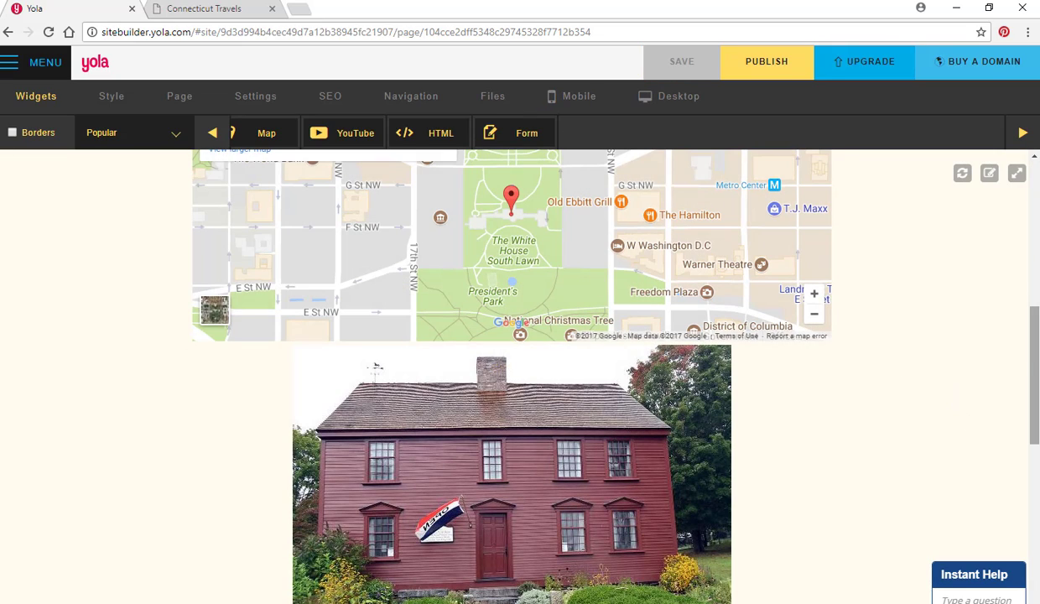
Step: Add a Text widget between the house picture and the contact form reading "Travel with us - we have a new book that has been published"
{"action": "left_click_drag", "start_coordinate": [1037, 366], "coordinate": [1035, 487]}
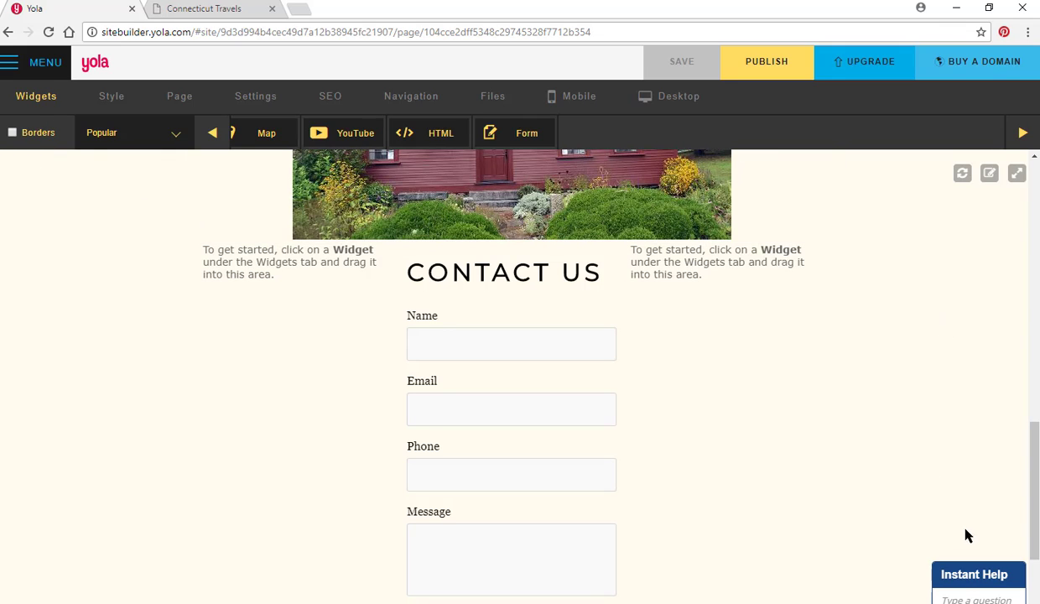
{"action": "left_click", "coordinate": [212, 132]}
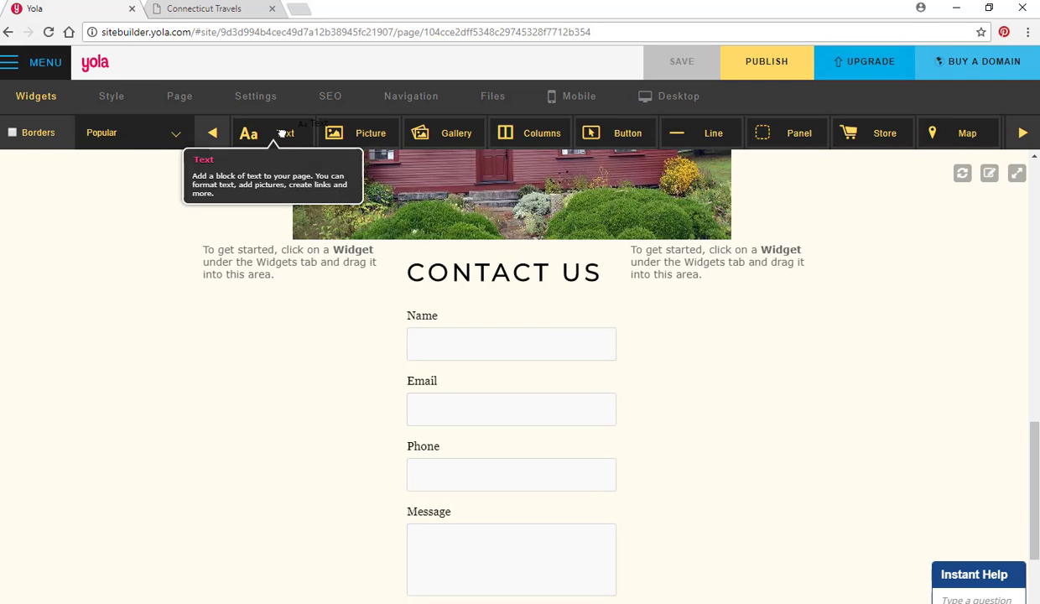
{"action": "left_click_drag", "start_coordinate": [285, 133], "coordinate": [284, 359]}
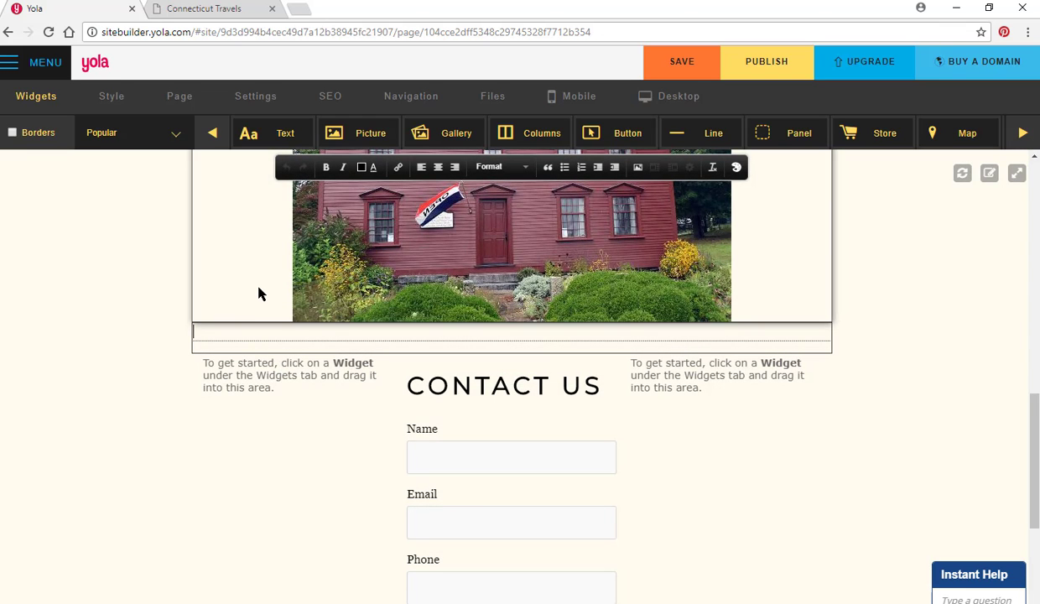
{"action": "type", "text": "Travel with us - we have anew boo"}
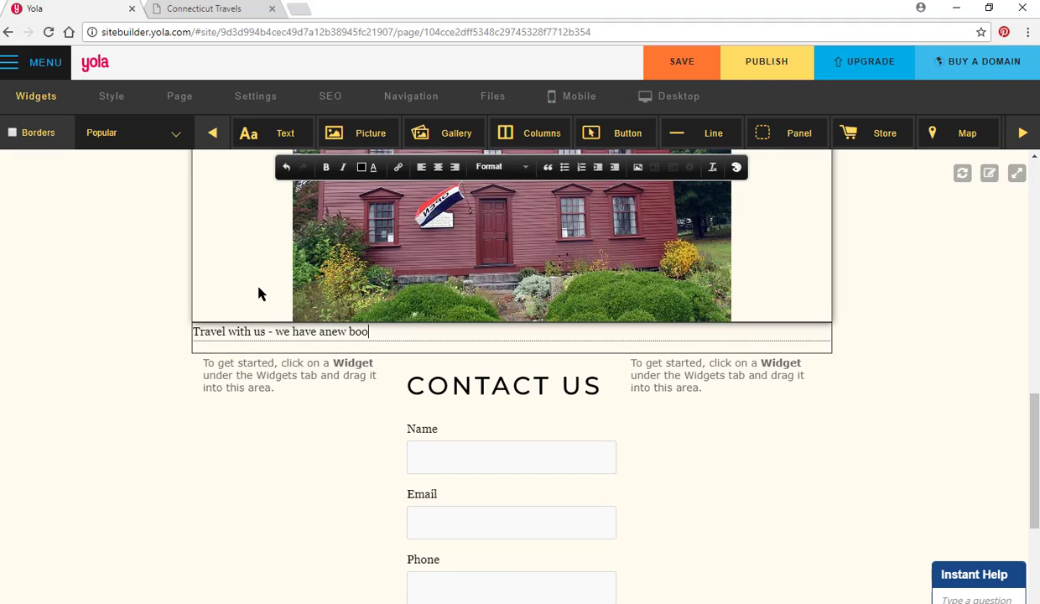
{"action": "key", "text": "BackSpace"}
{"action": "key", "text": "BackSpace"}
{"action": "key", "text": "BackSpace"}
{"action": "key", "text": "BackSpace"}
{"action": "key", "text": "BackSpace"}
{"action": "key", "text": "BackSpace"}
{"action": "key", "text": "BackSpace"}
{"action": "key", "text": "BackSpace"}
{"action": "type", "text": "a new book that has been published"}
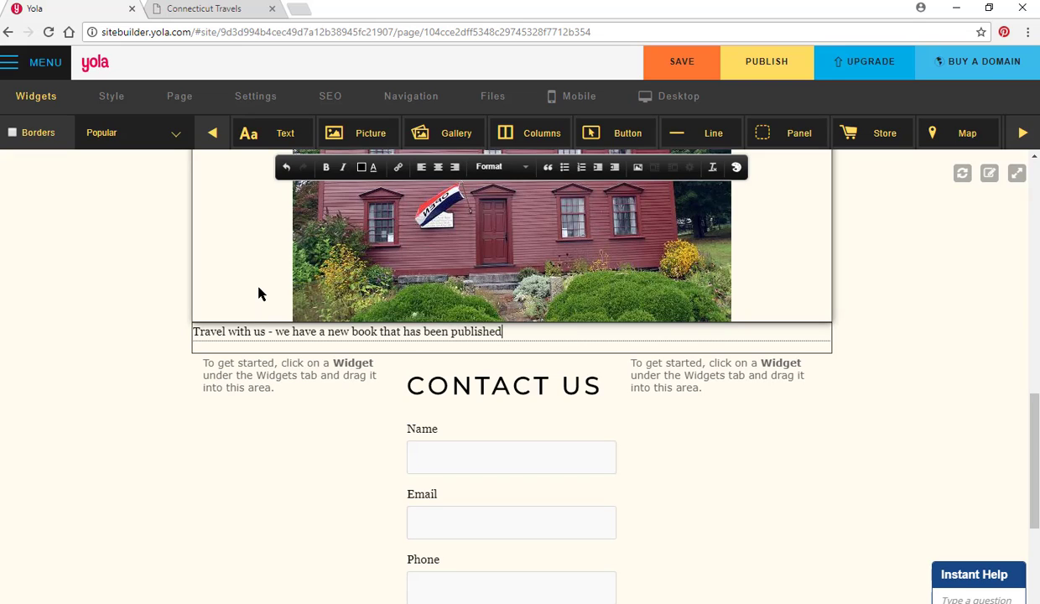
Step: Continue the text with "on Amazon! Check out additional information on the Ebeneezer Avery house!"
{"action": "type", "text": " on ama"}
{"action": "type", "text": "zon!  Ehc"}
{"action": "type", "text": "Check out "}
{"action": "type", "text": "additiona"}
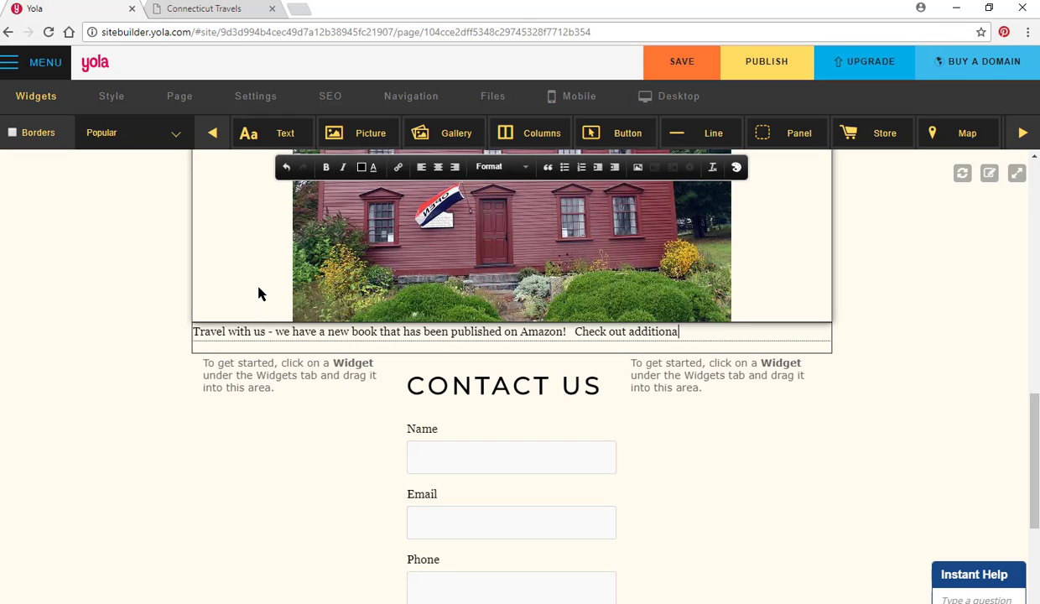
{"action": "type", "text": "l information on the Ebene"}
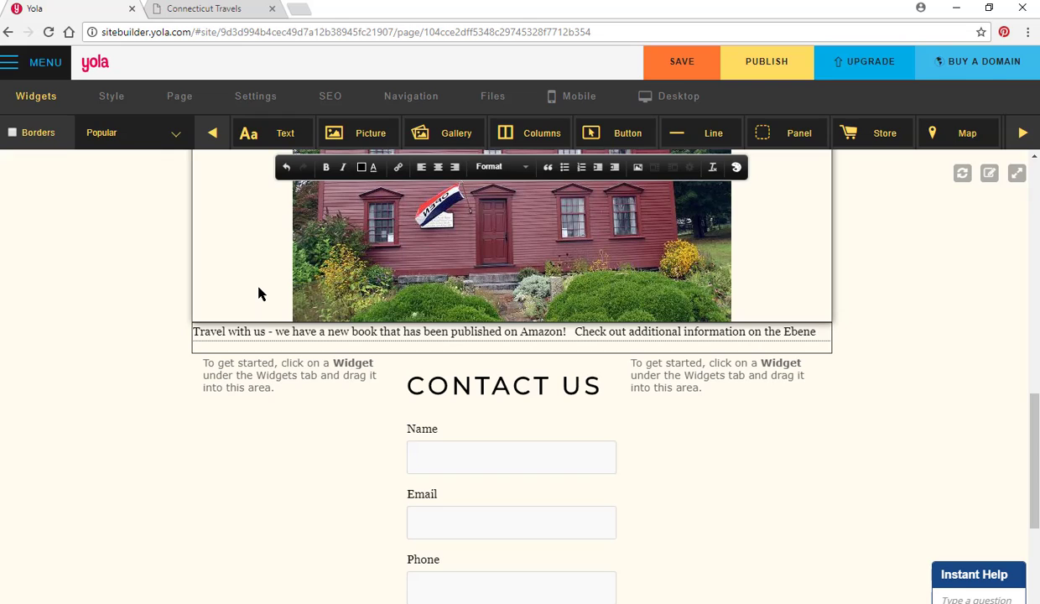
{"action": "type", "text": "ezer avery ho"}
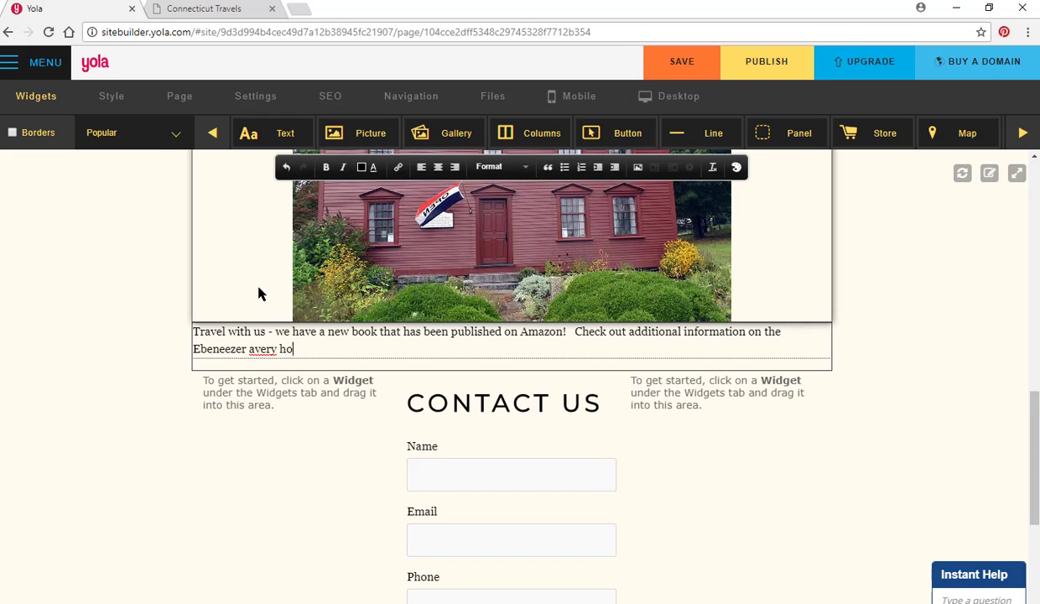
{"action": "type", "text": "use"}
{"action": "key", "text": "BackSpace"}
{"action": "key", "text": "BackSpace"}
{"action": "key", "text": "BackSpace"}
{"action": "key", "text": "BackSpace"}
{"action": "key", "text": "BackSpace"}
{"action": "key", "text": "BackSpace"}
{"action": "key", "text": "BackSpace"}
{"action": "key", "text": "BackSpace"}
{"action": "key", "text": "BackSpace"}
{"action": "key", "text": "BackSpace"}
{"action": "key", "text": "BackSpace"}
{"action": "type", "text": "Aver househous"}
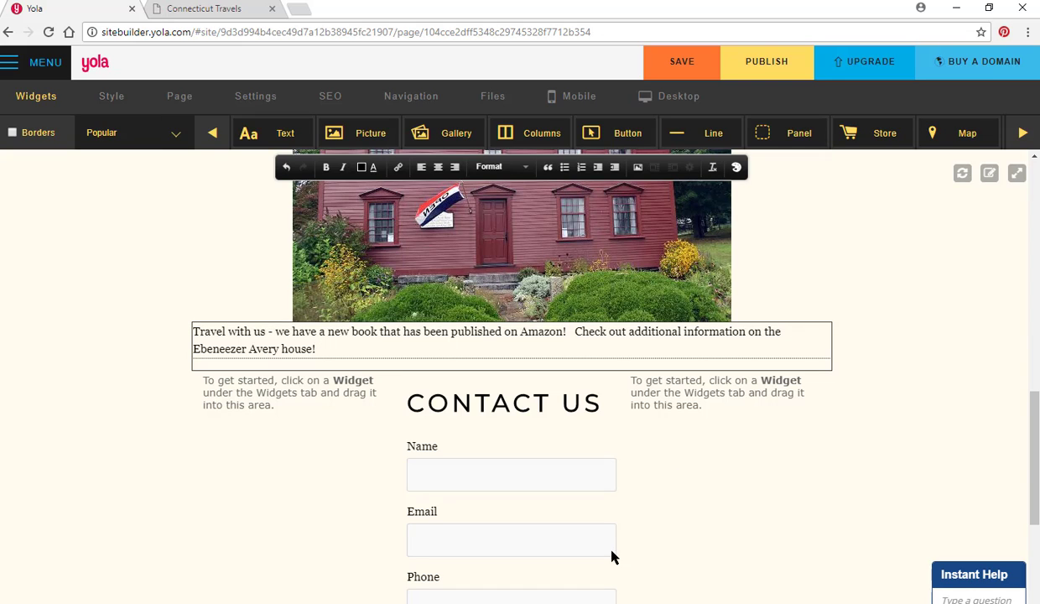
{"action": "double_click", "coordinate": [542, 334]}
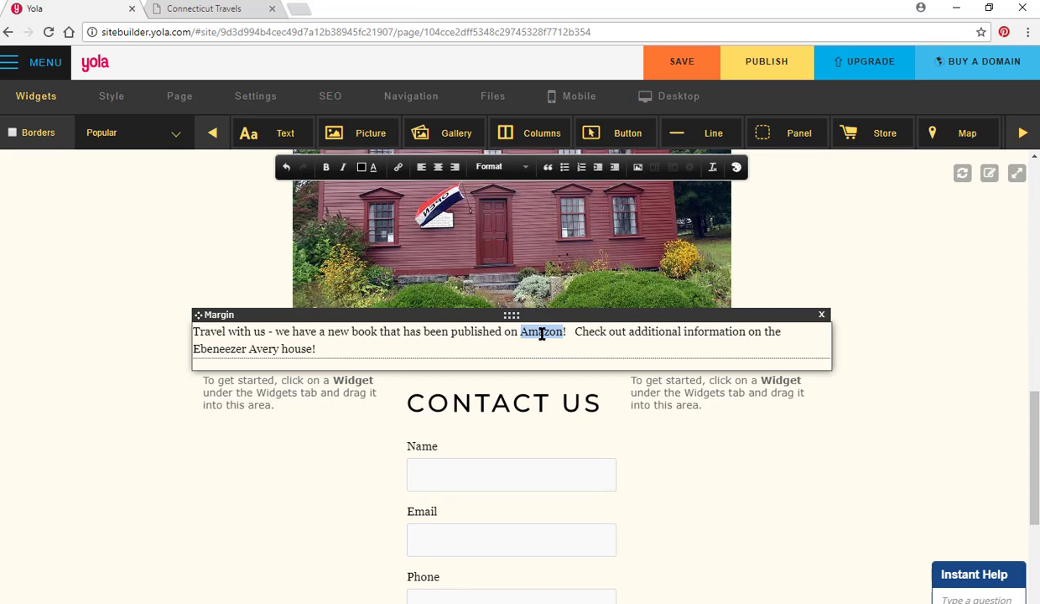
{"action": "left_click", "coordinate": [399, 169]}
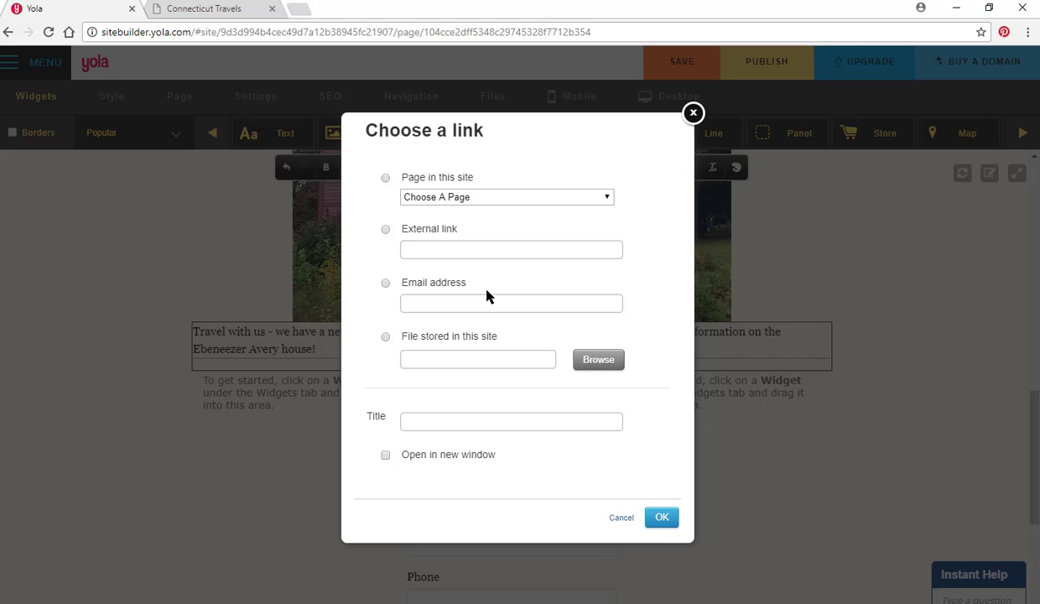
{"action": "left_click", "coordinate": [393, 241]}
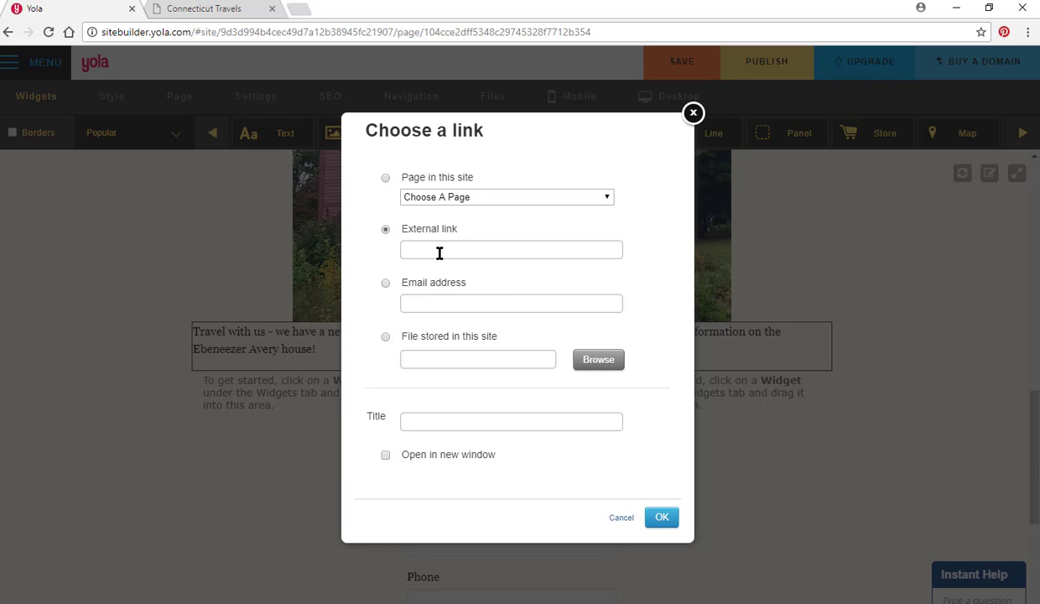
{"action": "type", "text": "www.amazon.com"}
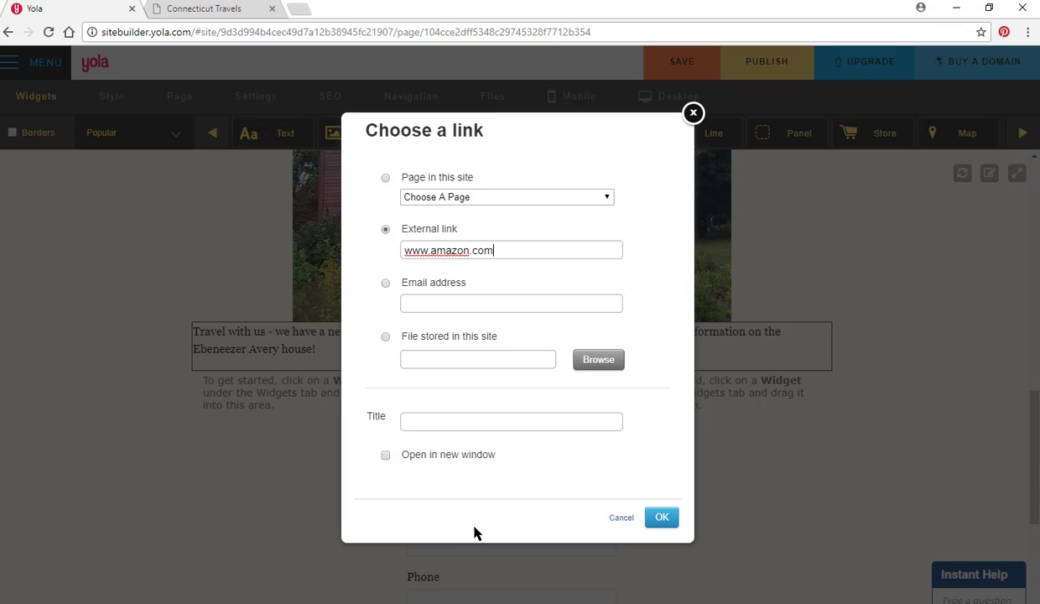
{"action": "left_click", "coordinate": [385, 455]}
{"action": "left_click", "coordinate": [666, 525]}
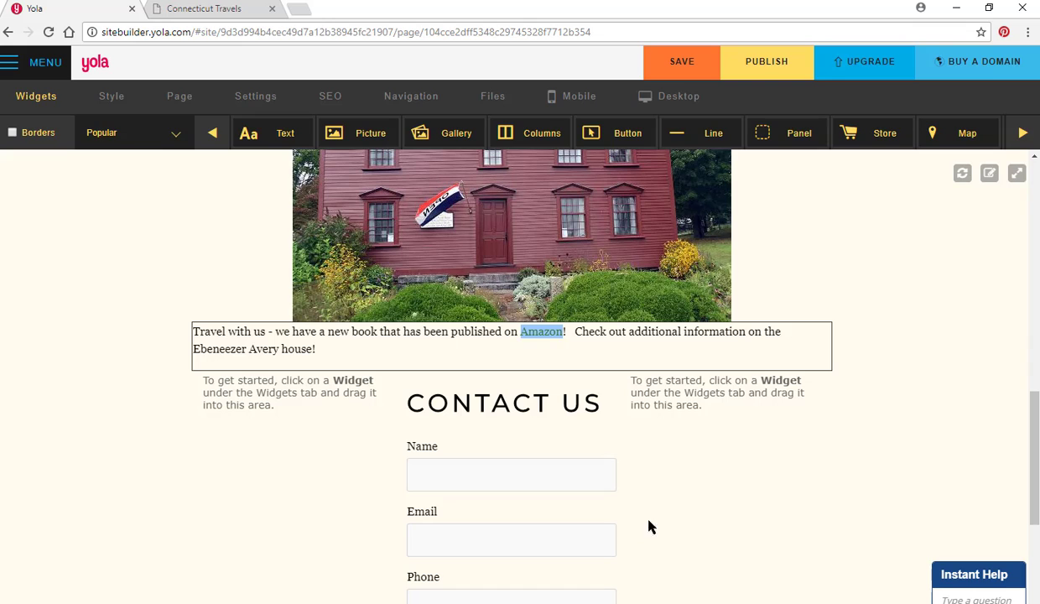
{"action": "left_click", "coordinate": [539, 334]}
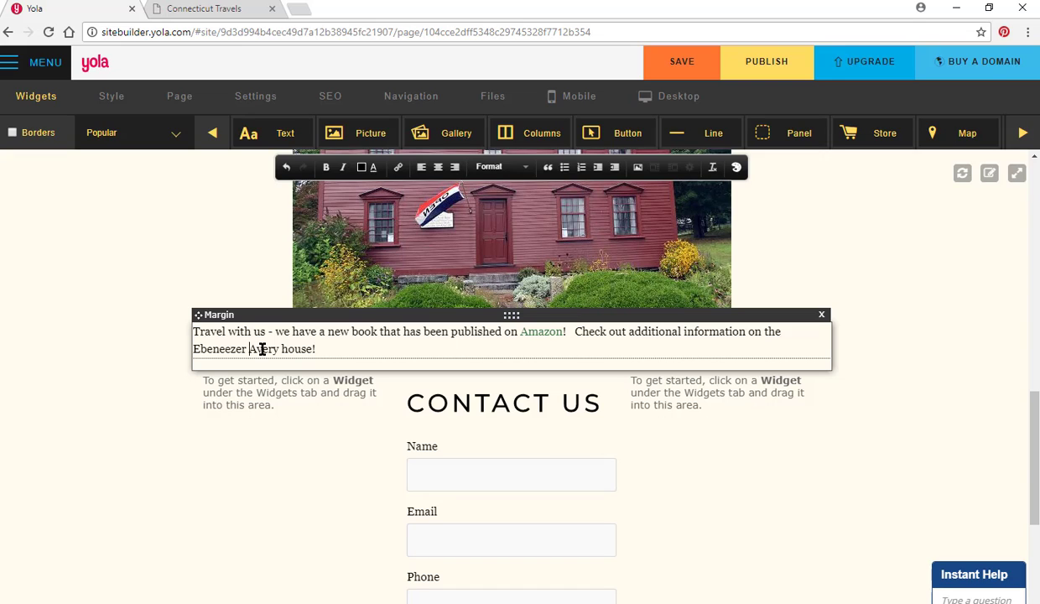
Step: Link the words "Ebeneezer Avery house" to the PDF stored in the avery_house folder, opening in a new window
{"action": "left_click_drag", "start_coordinate": [193, 349], "coordinate": [263, 349]}
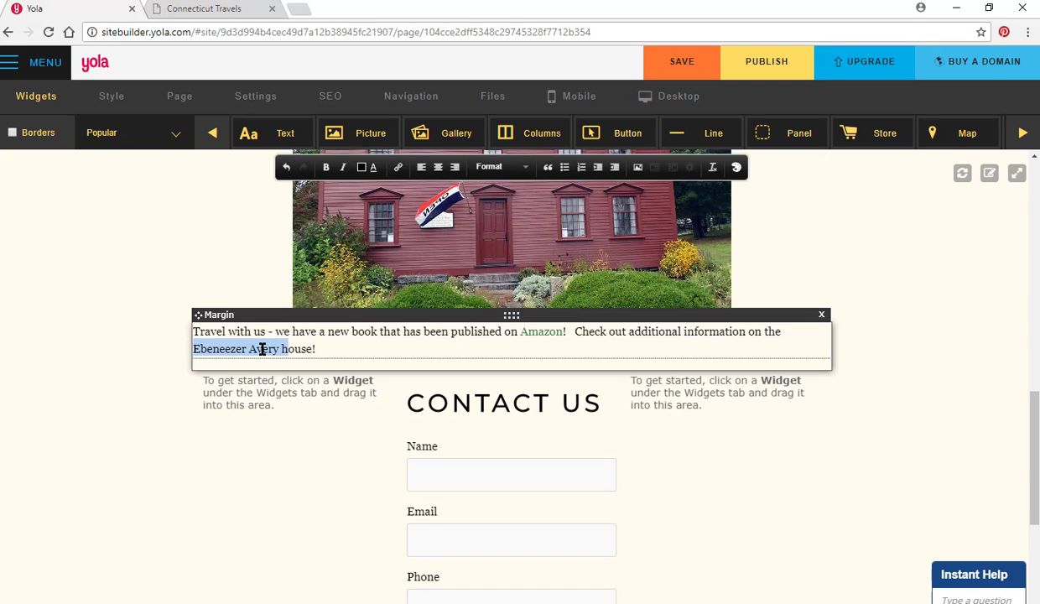
{"action": "key", "text": "shift+Right"}
{"action": "key", "text": "shift+Right"}
{"action": "key", "text": "shift+Right"}
{"action": "key", "text": "shift+Right"}
{"action": "key", "text": "ctrl+l"}
{"action": "key", "text": "BackSpace"}
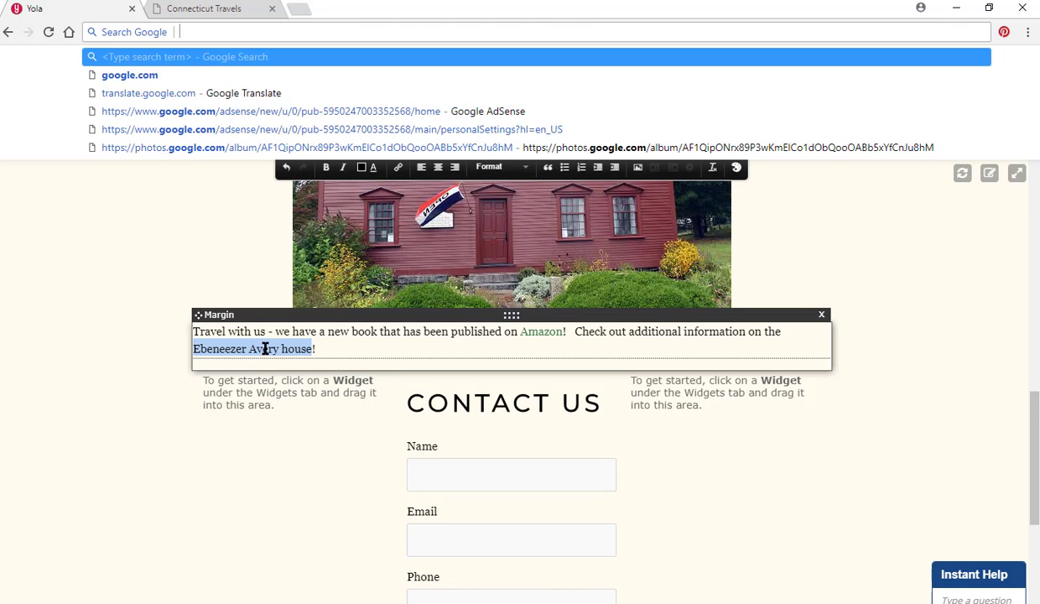
{"action": "key", "text": "Escape"}
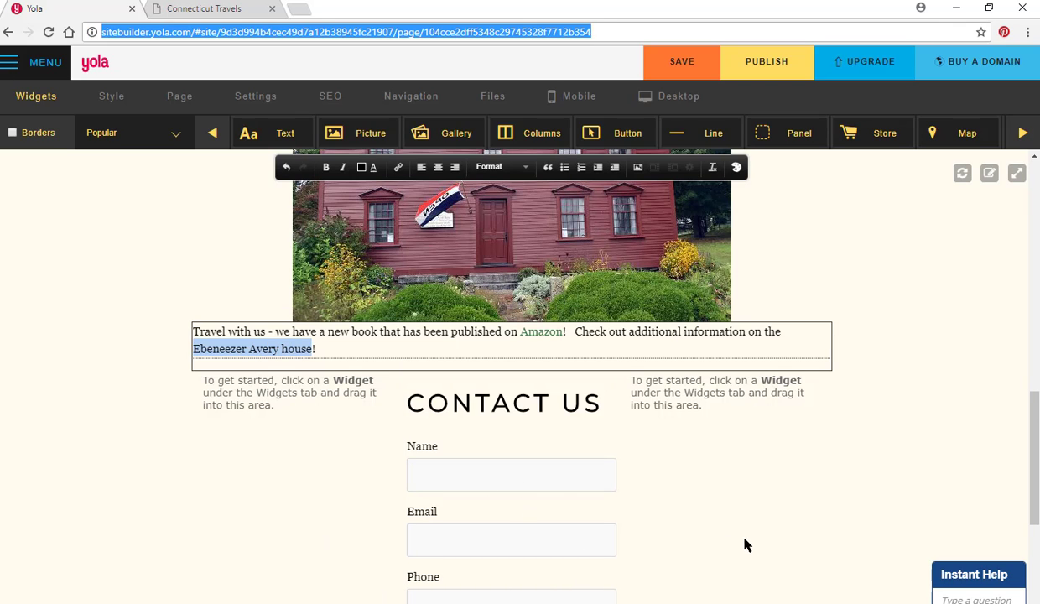
{"action": "left_click", "coordinate": [397, 167]}
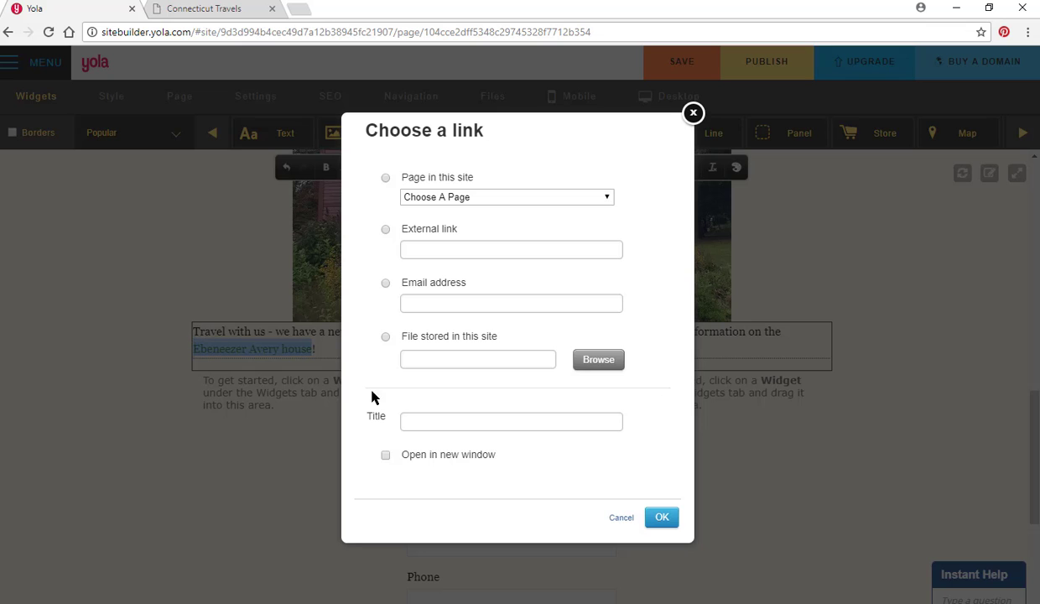
{"action": "left_click", "coordinate": [385, 338]}
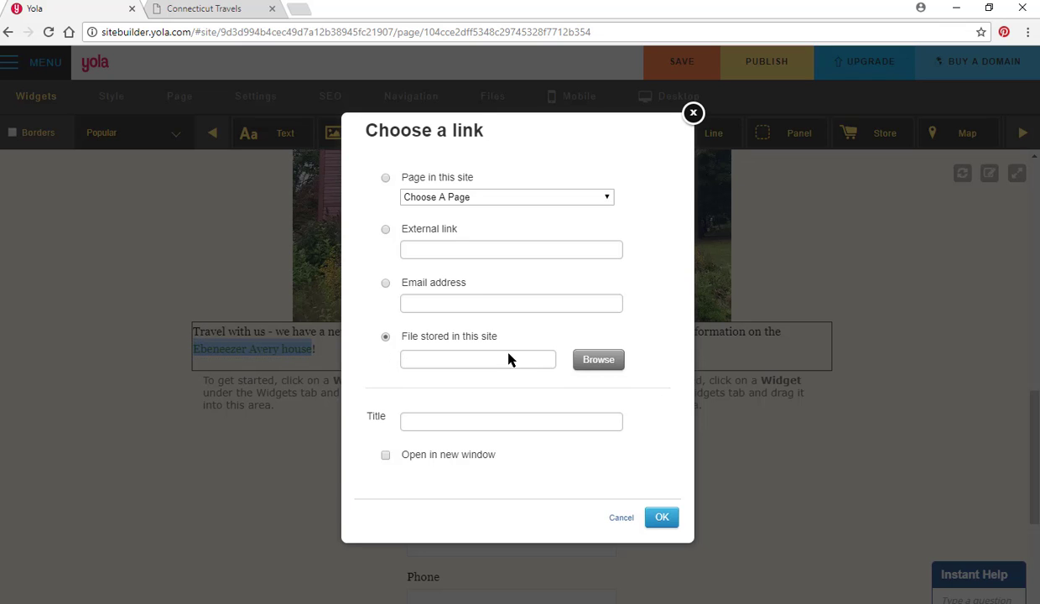
{"action": "left_click", "coordinate": [610, 367]}
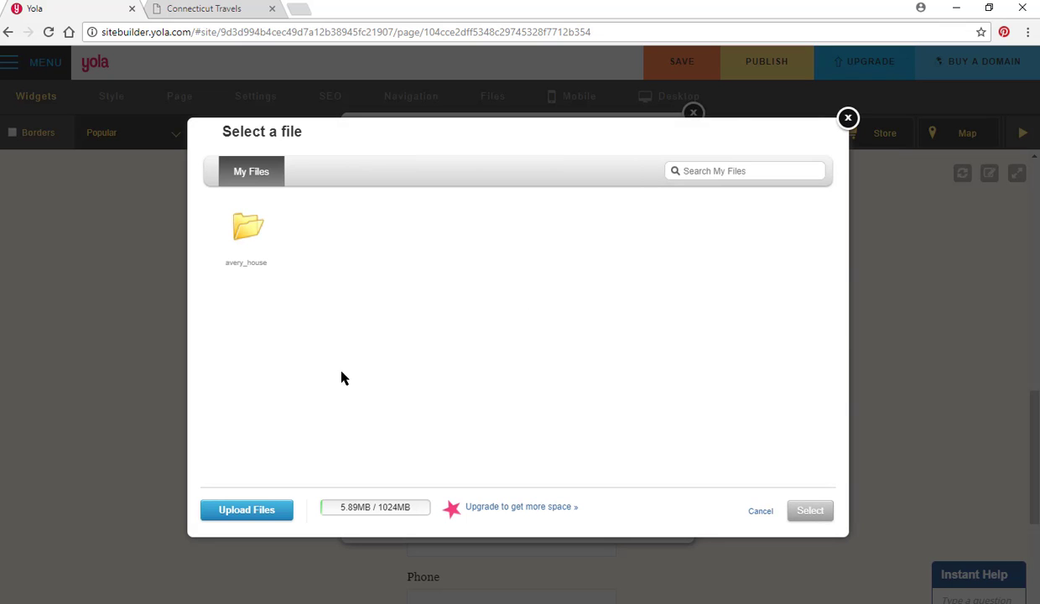
{"action": "double_click", "coordinate": [244, 229]}
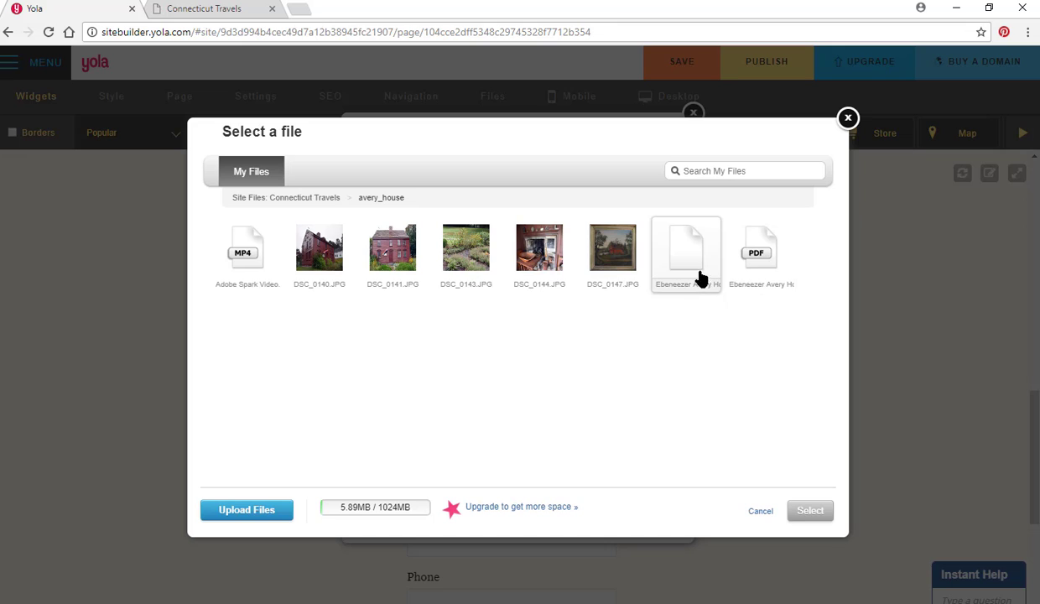
{"action": "left_click", "coordinate": [772, 262]}
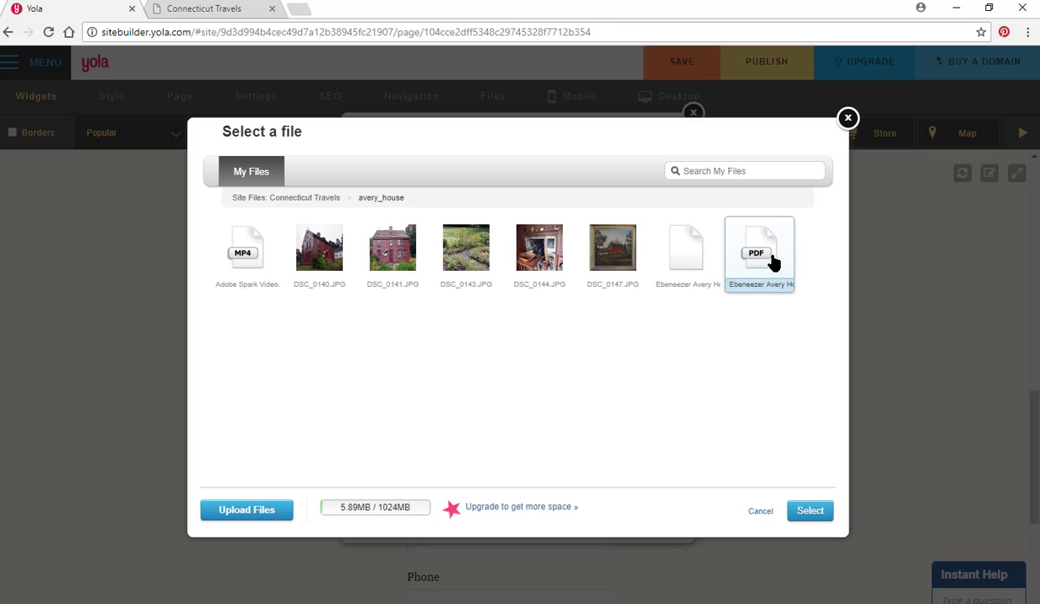
{"action": "left_click", "coordinate": [805, 513]}
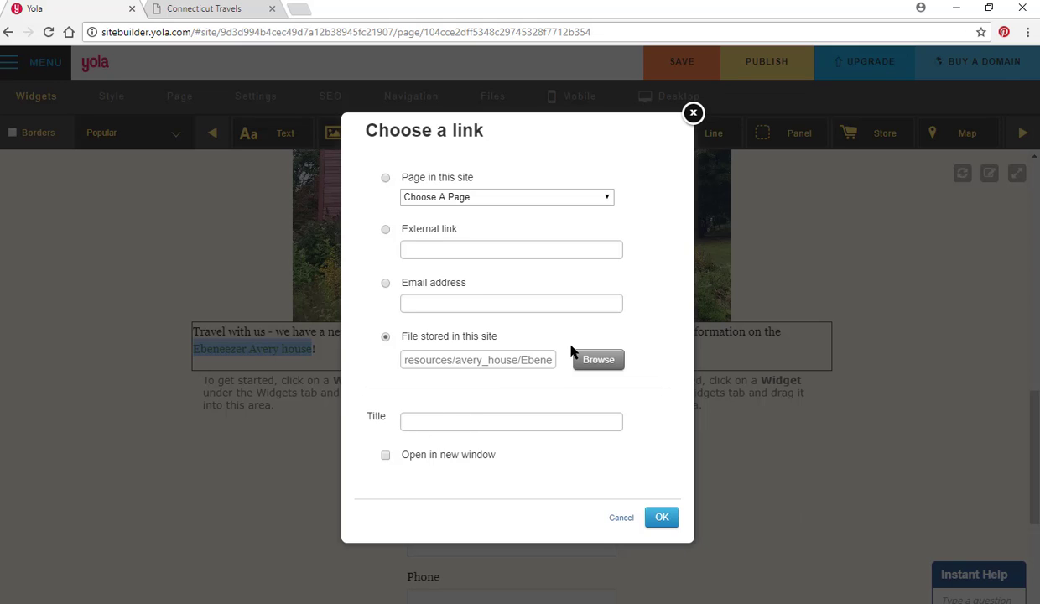
{"action": "left_click", "coordinate": [385, 455]}
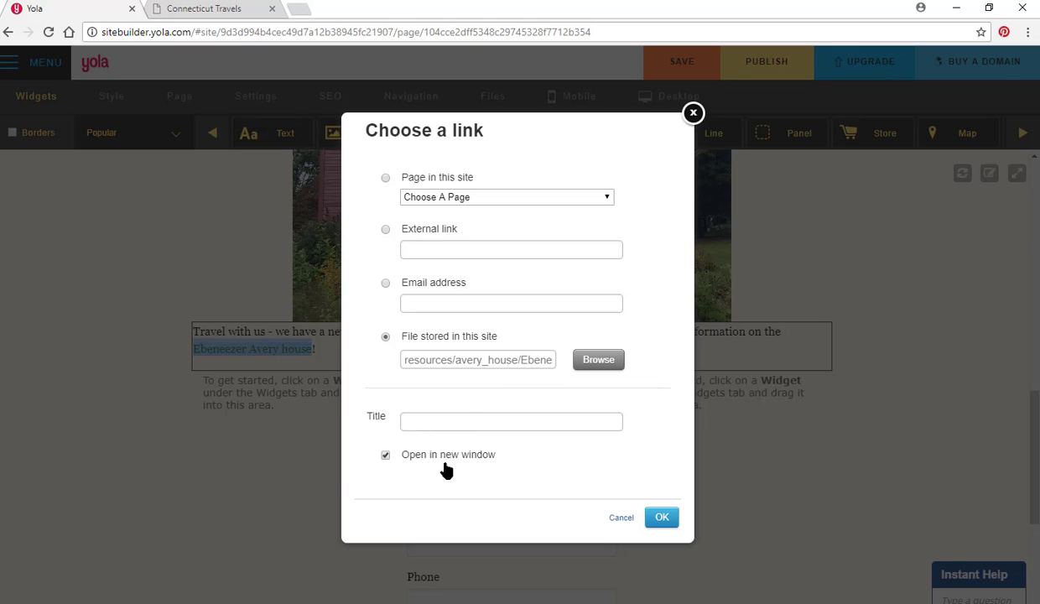
{"action": "left_click", "coordinate": [662, 518]}
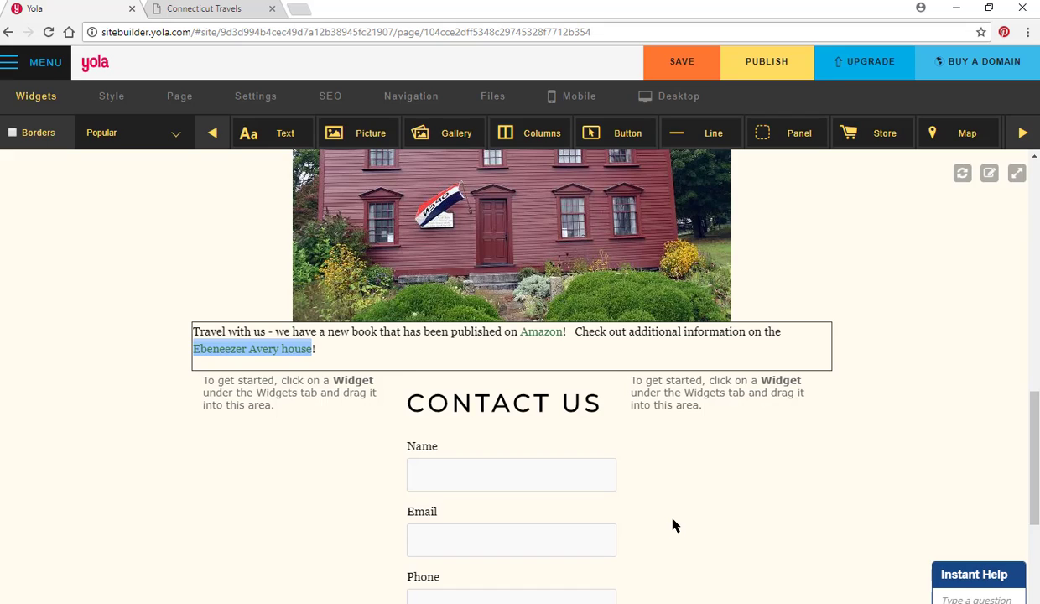
Step: Test the Amazon link by opening it in a new tab, and place the insertion point after the last sentence
{"action": "right_click", "coordinate": [527, 332]}
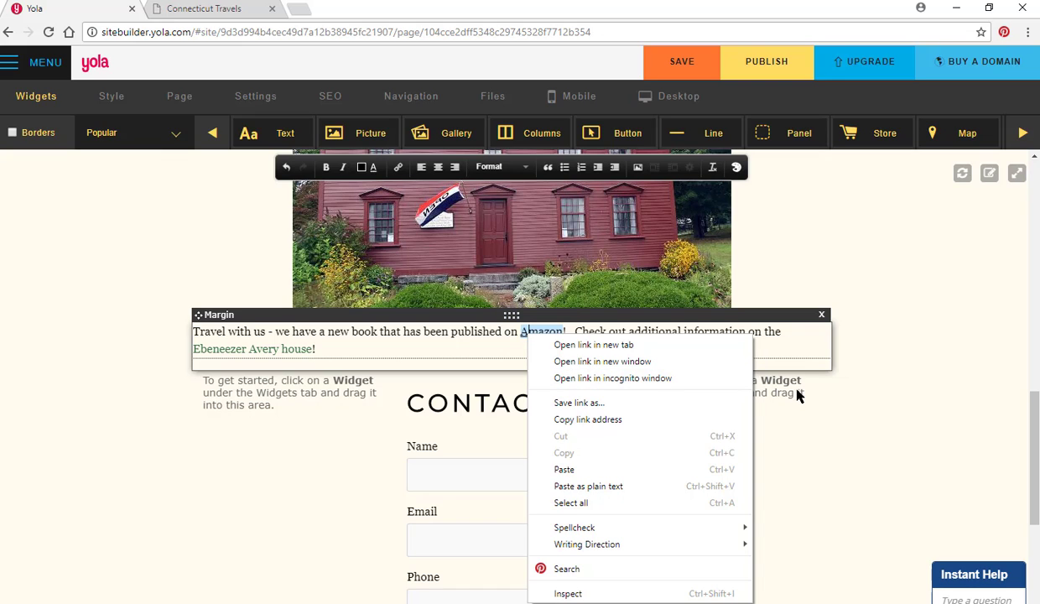
{"action": "left_click", "coordinate": [598, 345]}
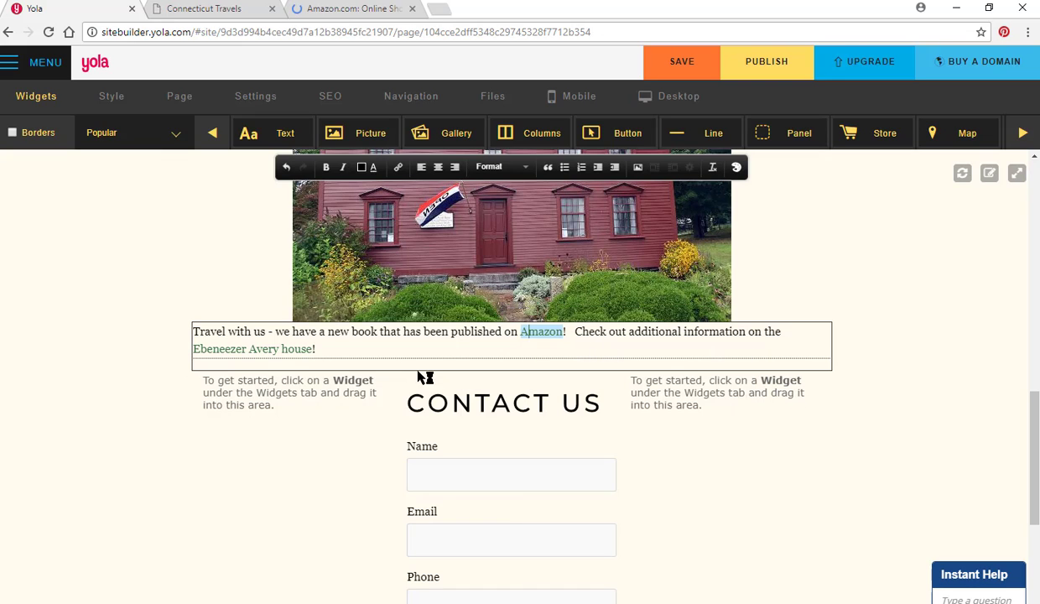
{"action": "left_click", "coordinate": [341, 348]}
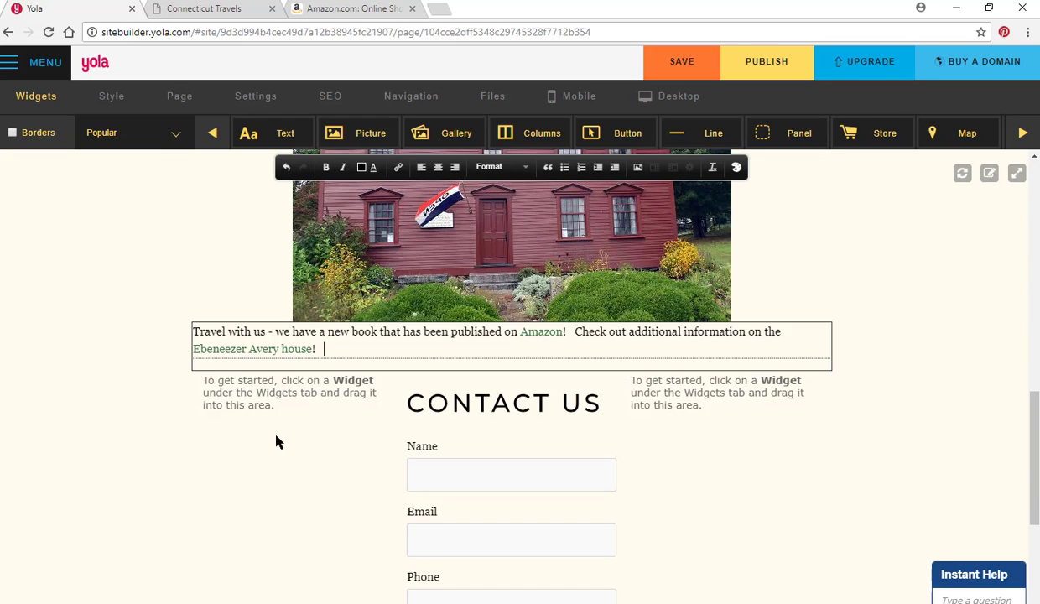
Step: Append "Look at our video" to the text and link the word video to the Adobe Spark MP4 stored in the avery_house folder
{"action": "type", "text": "Look at our video"}
{"action": "key", "text": "ctrl+shift+Left"}
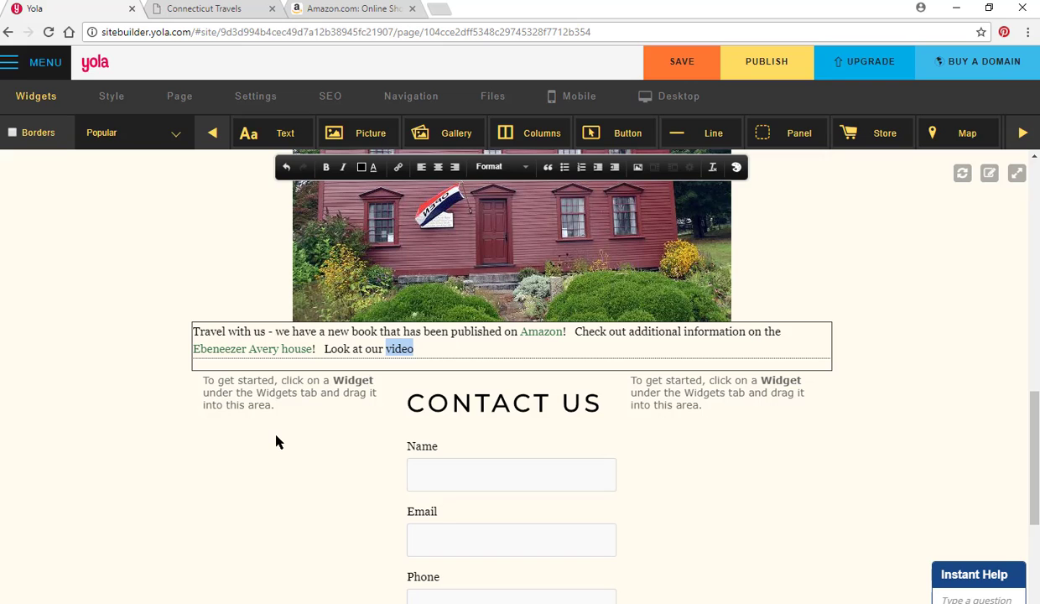
{"action": "left_click", "coordinate": [400, 167]}
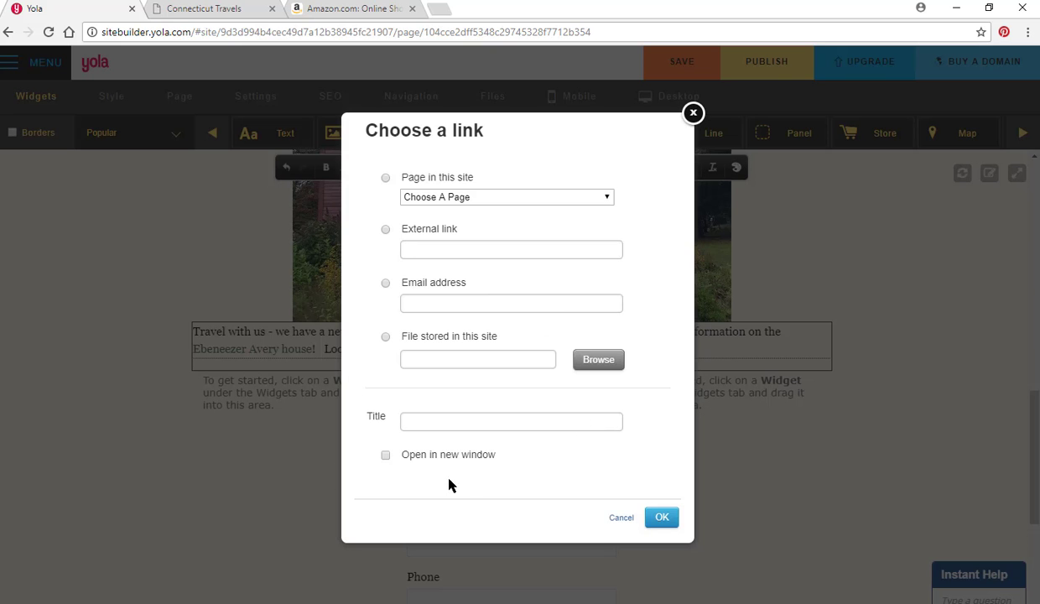
{"action": "left_click", "coordinate": [385, 336]}
{"action": "left_click", "coordinate": [597, 360]}
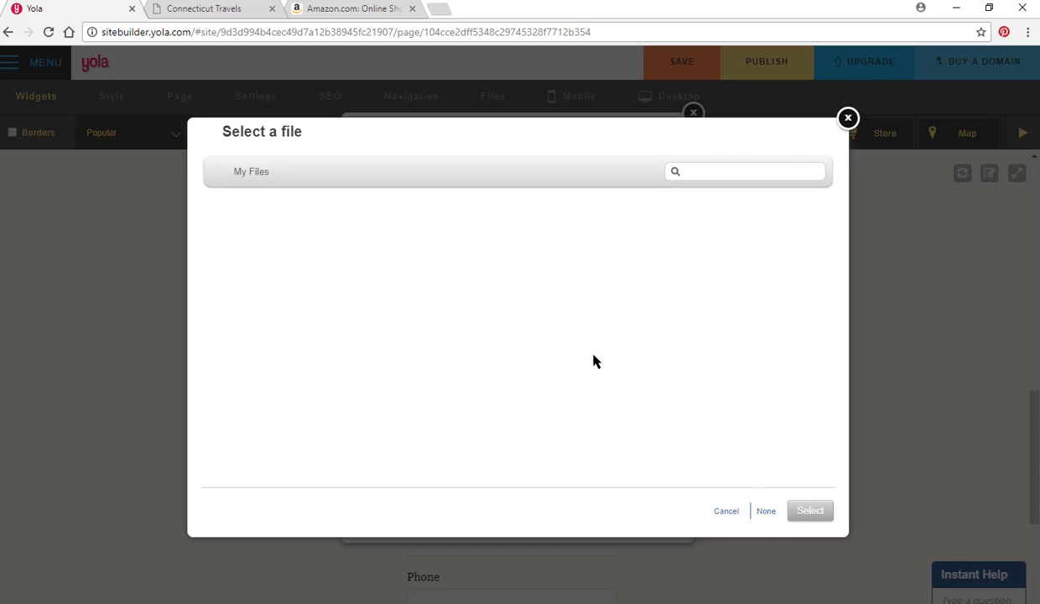
{"action": "double_click", "coordinate": [245, 228]}
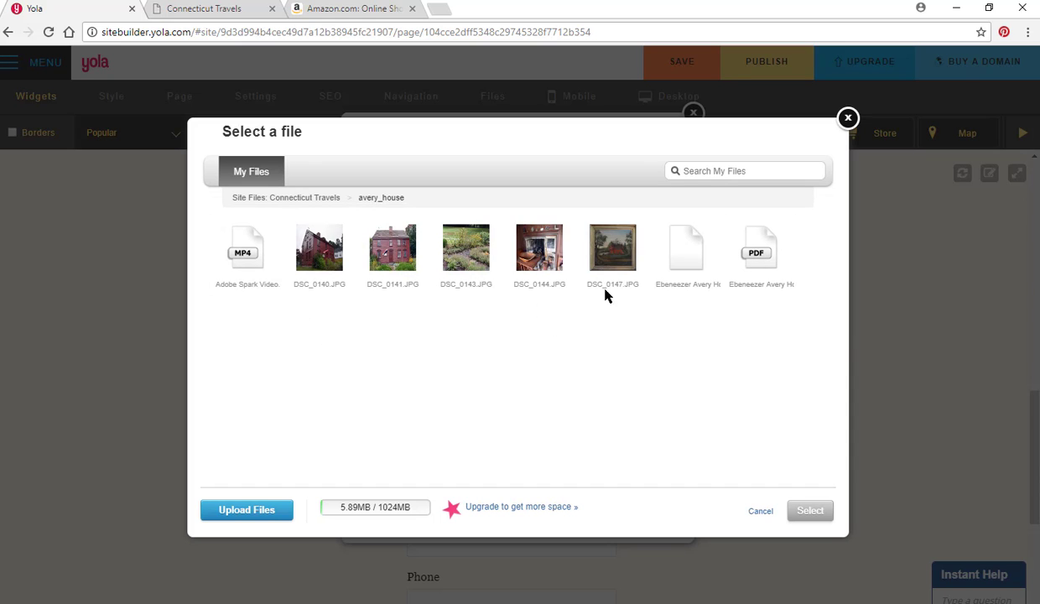
{"action": "double_click", "coordinate": [226, 251]}
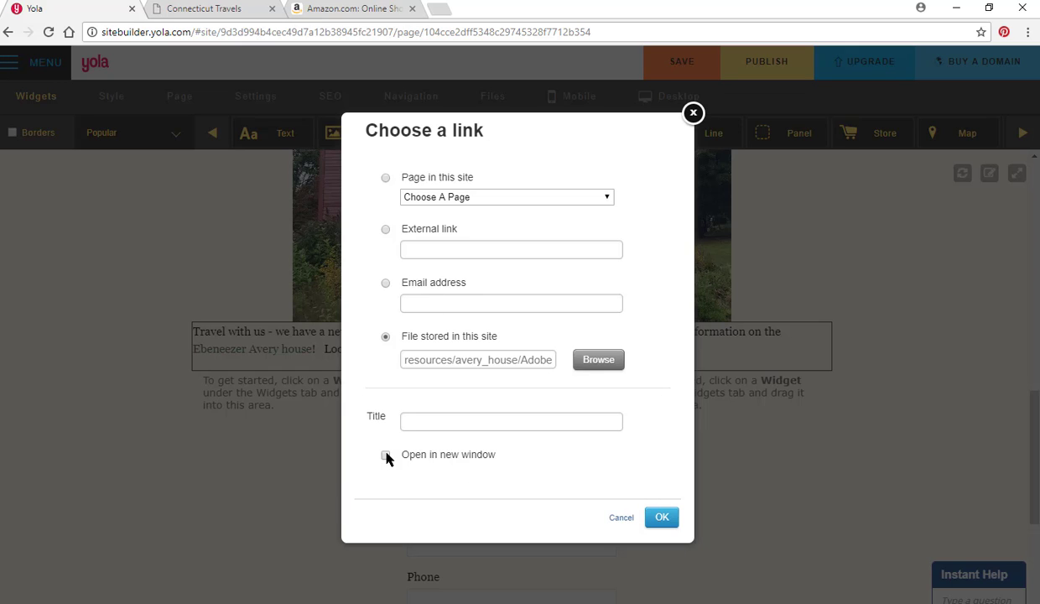
{"action": "left_click", "coordinate": [661, 518]}
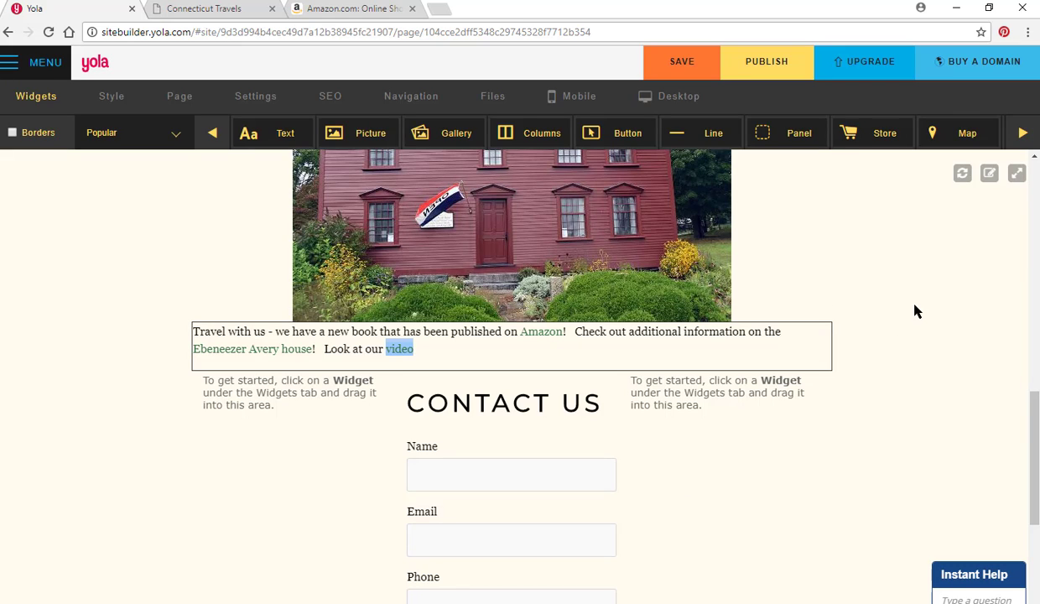
{"action": "left_click", "coordinate": [570, 330]}
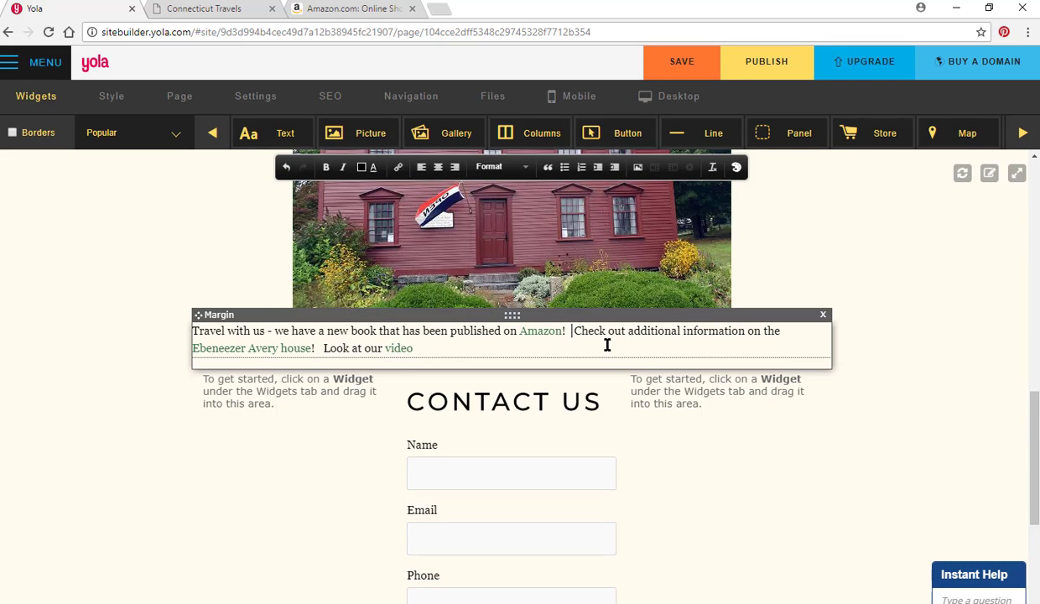
Step: Save and publish the site, and open the published address connecticuttravels.yolasite.com
{"action": "left_click", "coordinate": [682, 65]}
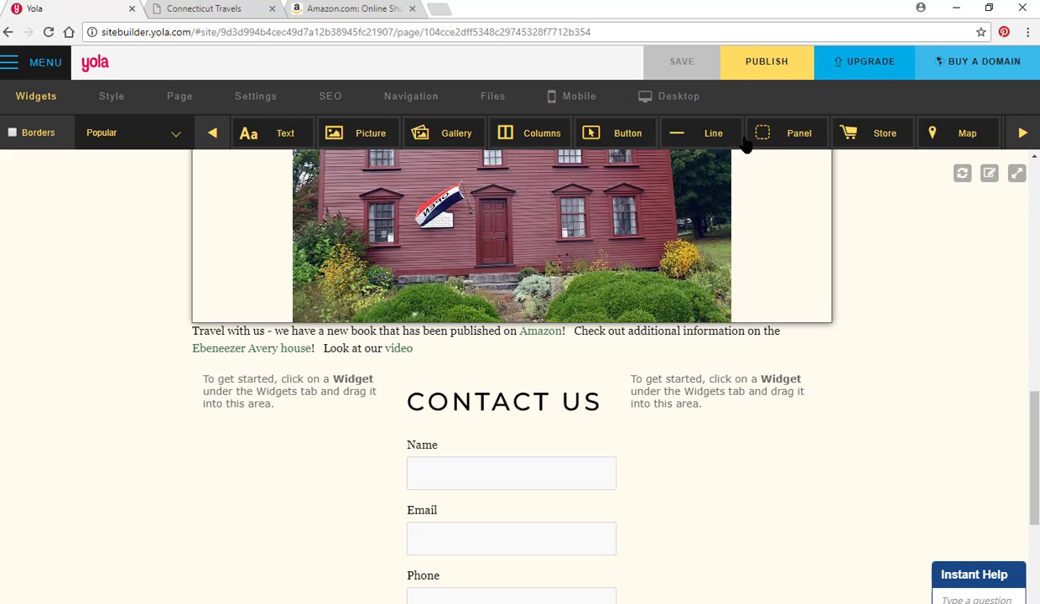
{"action": "left_click", "coordinate": [751, 59]}
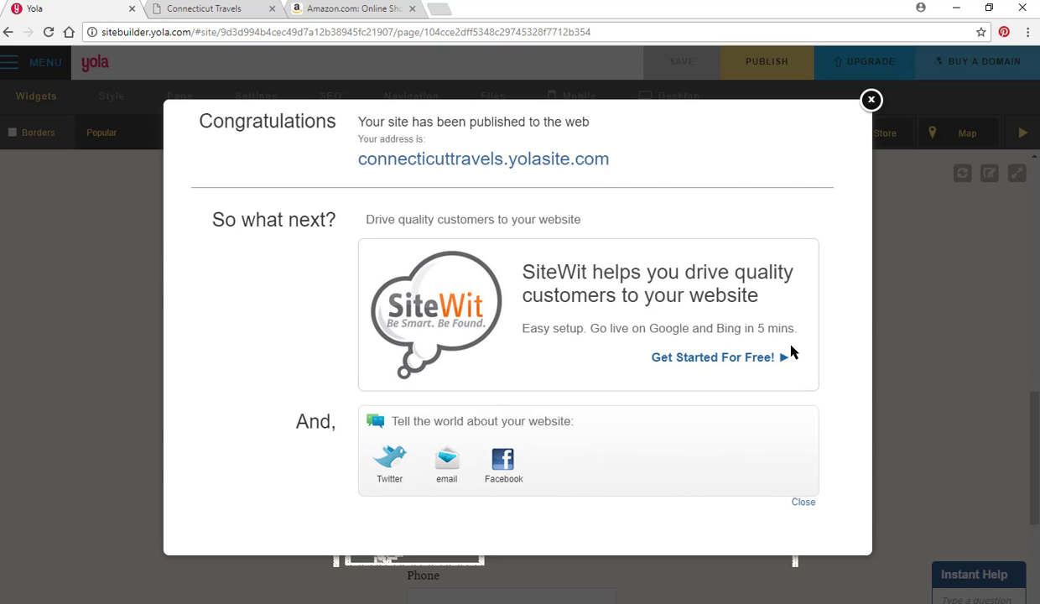
{"action": "left_click", "coordinate": [489, 162]}
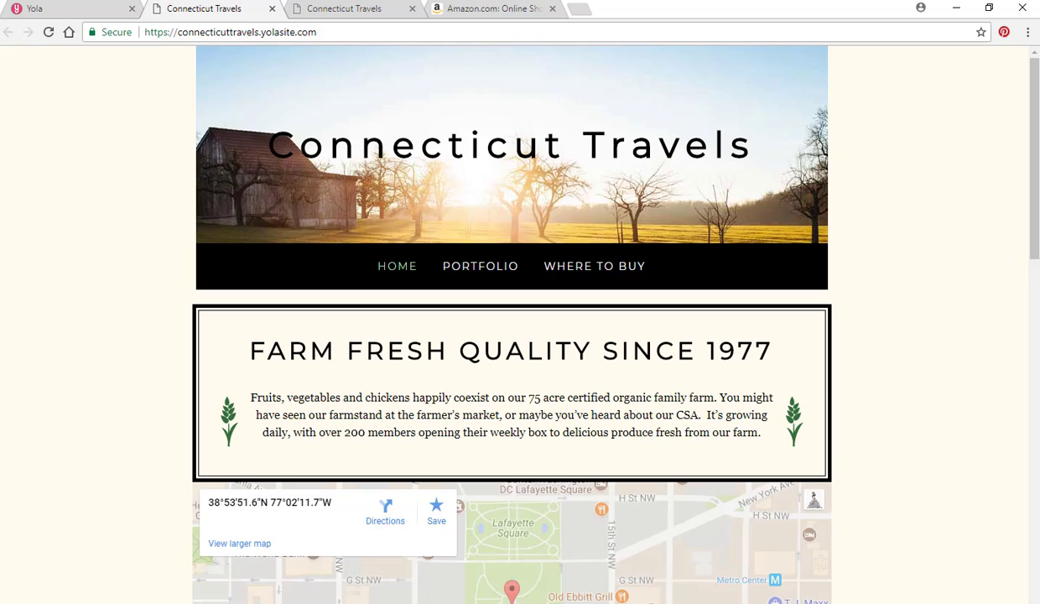
Step: Test the Amazon link in the text below the house picture on the published page, and close the tab it opens
{"action": "left_click_drag", "start_coordinate": [1038, 192], "coordinate": [1035, 419]}
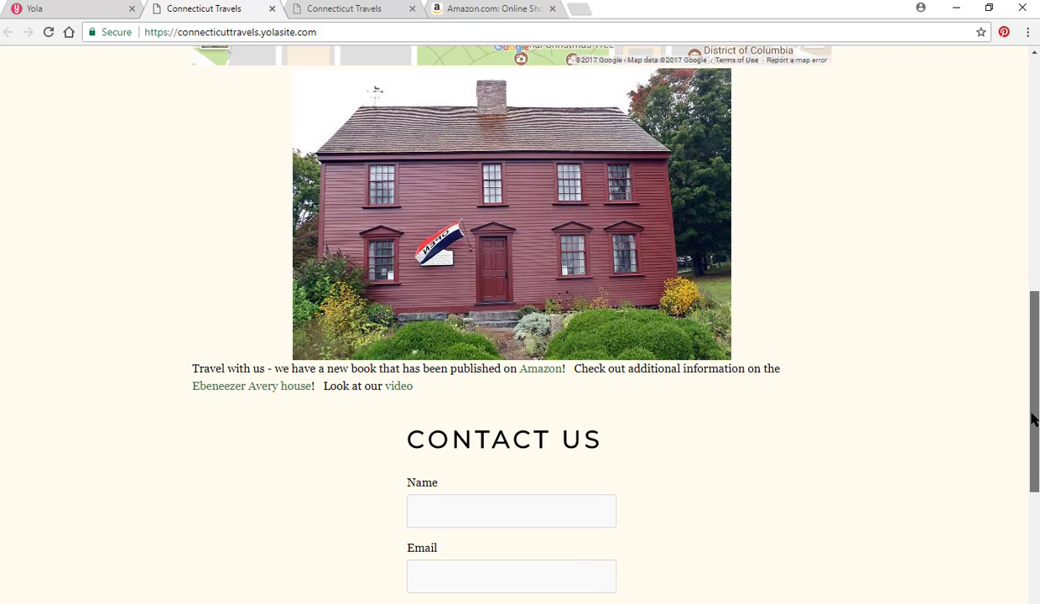
{"action": "left_click", "coordinate": [541, 376]}
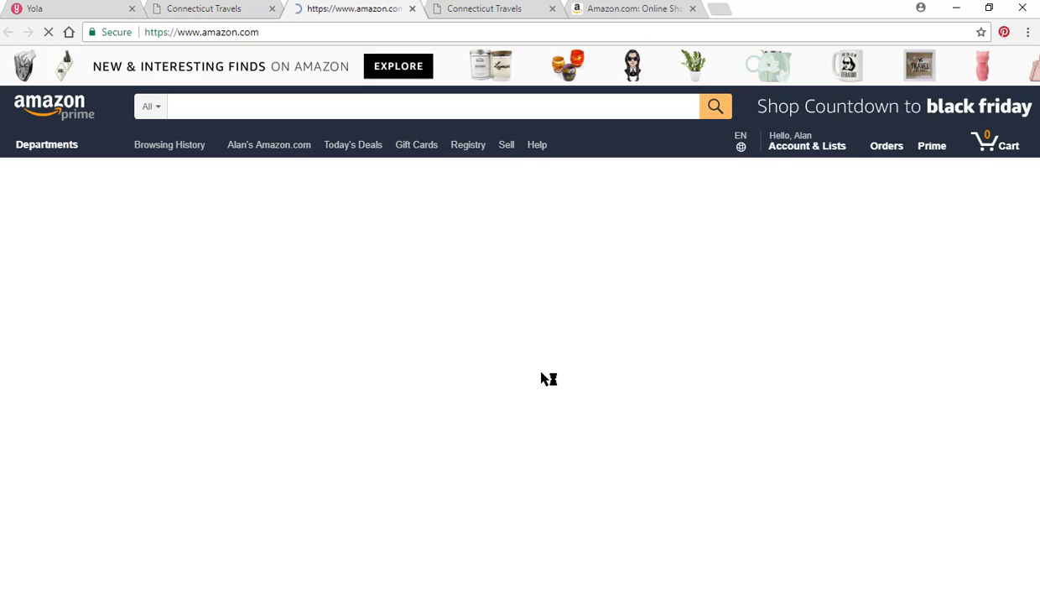
{"action": "left_click", "coordinate": [411, 8]}
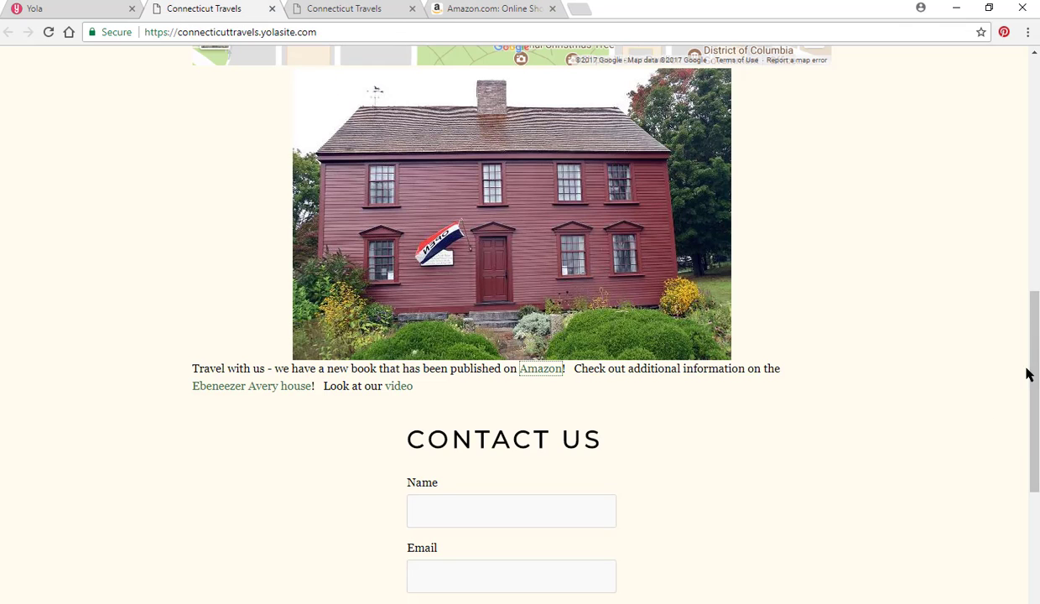
Step: Test the "Ebeneezer Avery house" link on the published page and close the PDF tab
{"action": "left_click_drag", "start_coordinate": [1030, 372], "coordinate": [1031, 406]}
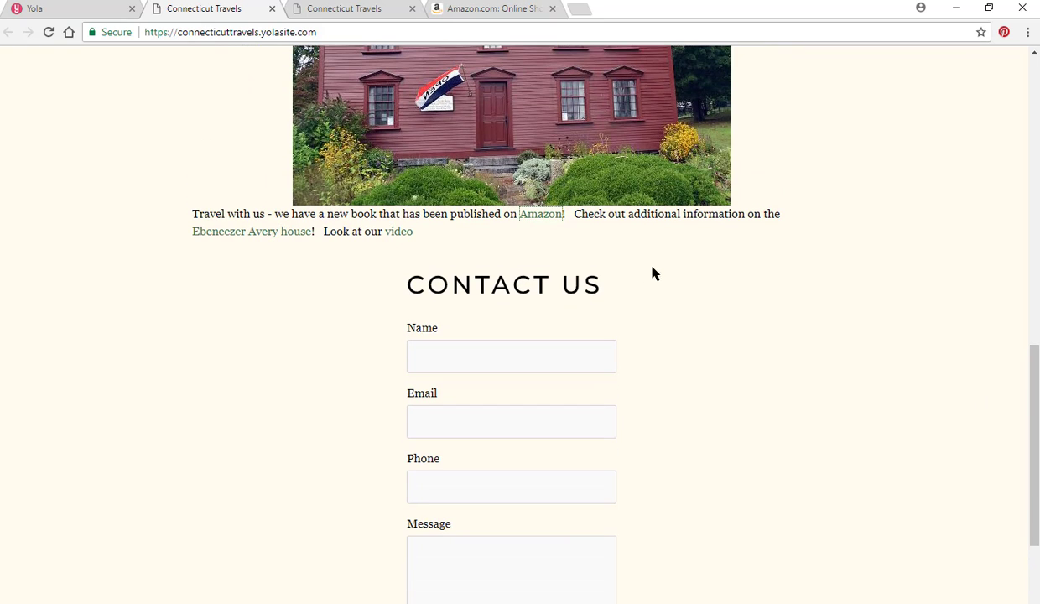
{"action": "left_click", "coordinate": [270, 234]}
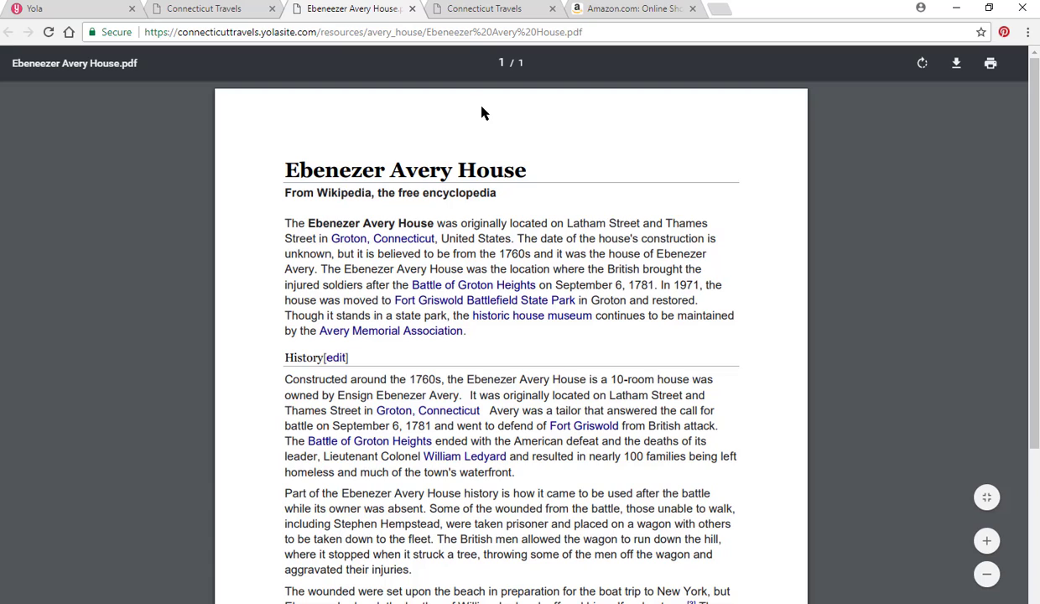
{"action": "left_click", "coordinate": [413, 9]}
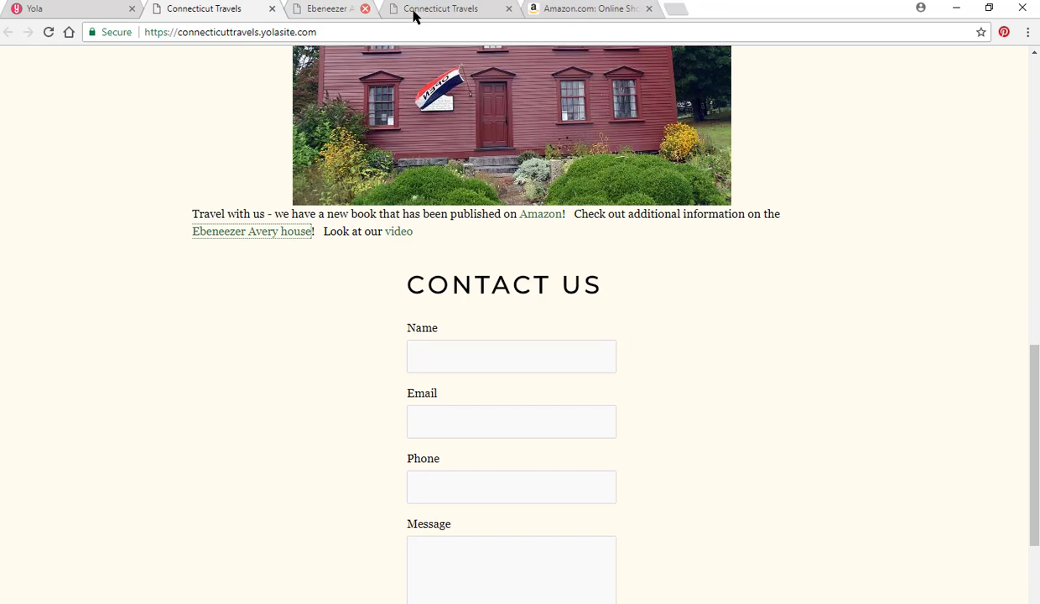
Step: Test the video link by saving Adobe Spark Video.mp4 to the Desktop
{"action": "left_click", "coordinate": [401, 236]}
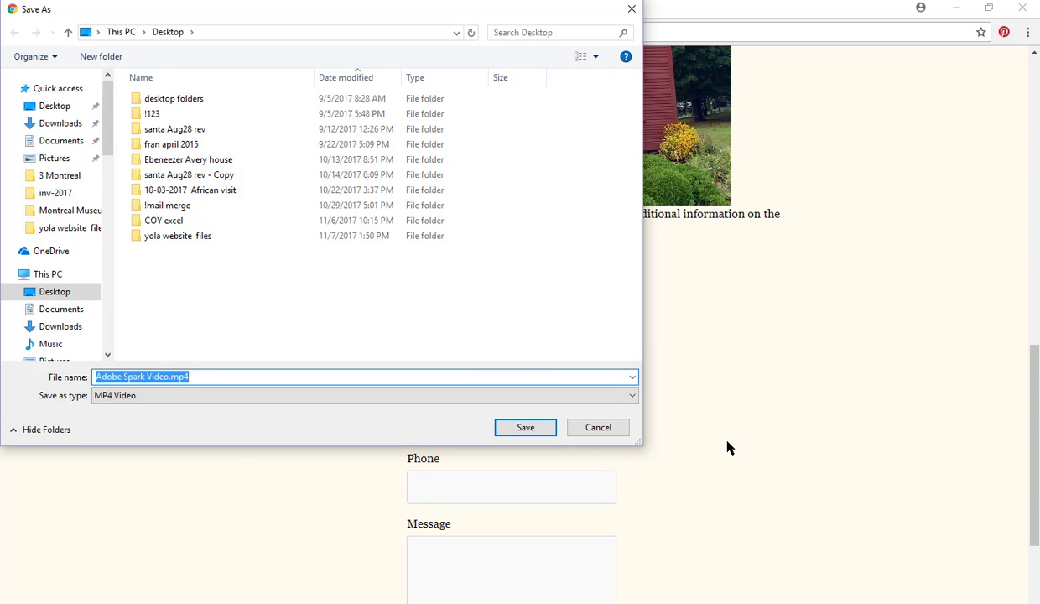
{"action": "left_click", "coordinate": [526, 430]}
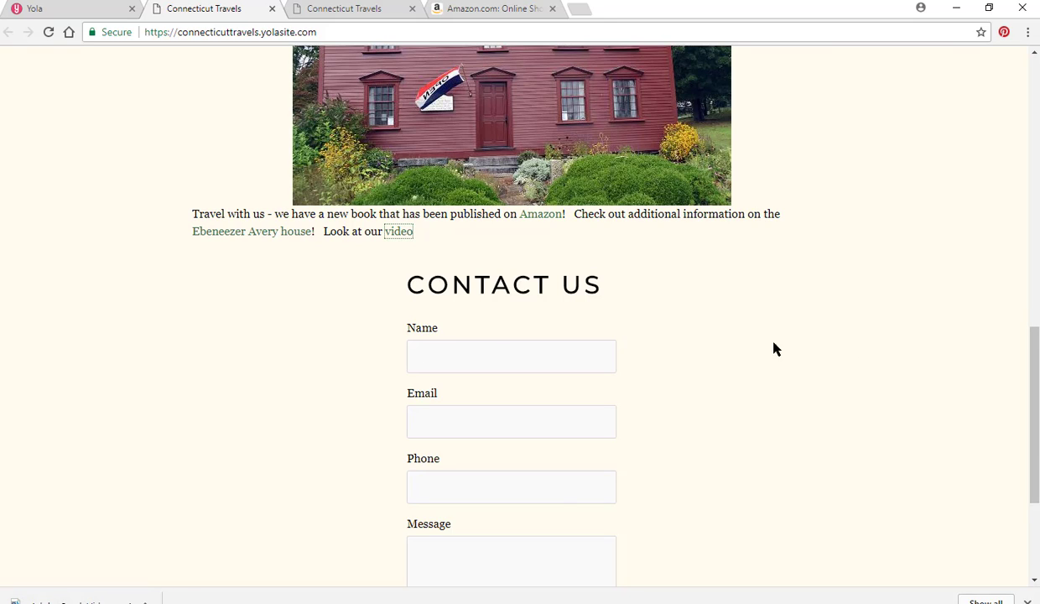
Step: Test the "I'm not a robot" check in the published contact form and review the page back up to its header
{"action": "scroll", "coordinate": [776, 349], "scroll_direction": "down", "scroll_amount": 3}
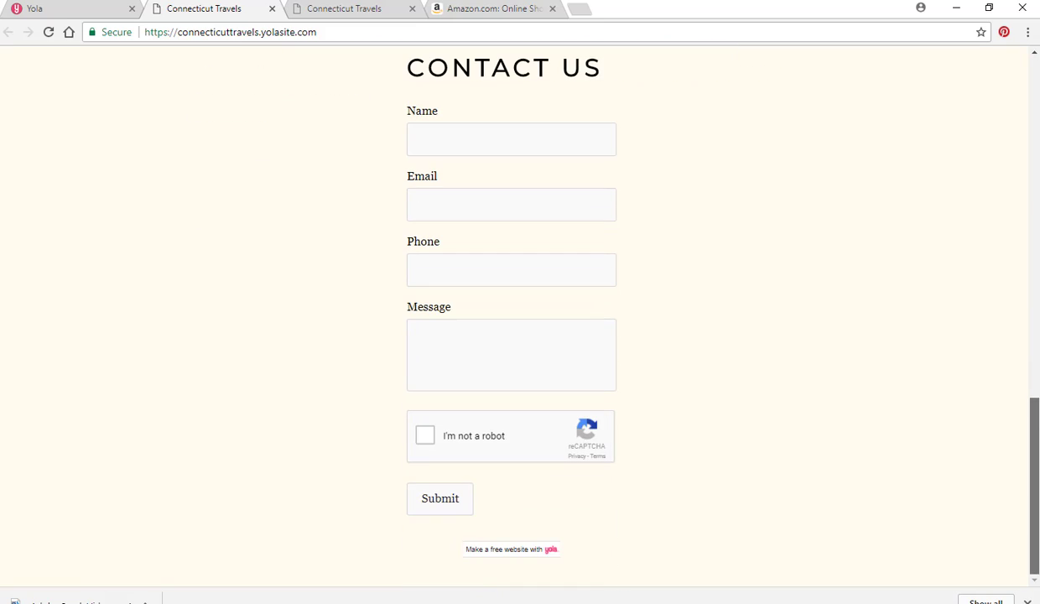
{"action": "left_click", "coordinate": [426, 438]}
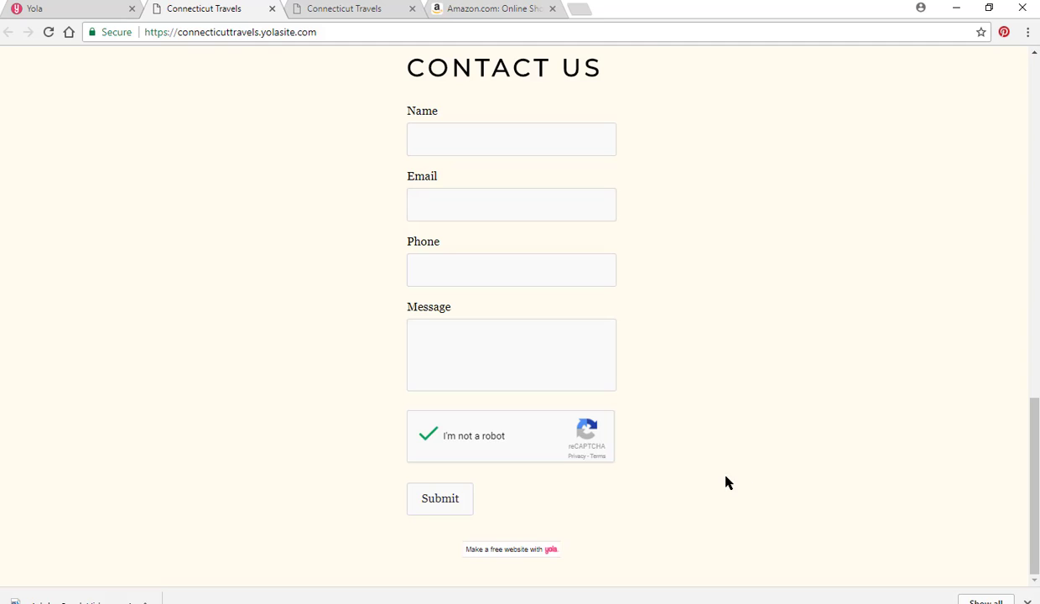
{"action": "left_click_drag", "start_coordinate": [1033, 480], "coordinate": [1036, 377]}
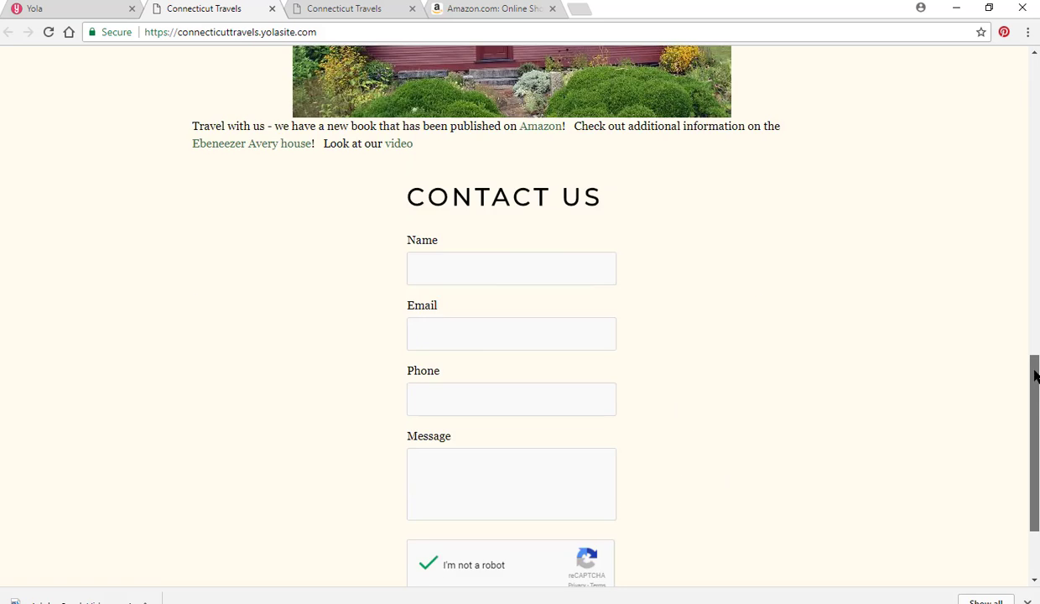
{"action": "scroll", "coordinate": [1034, 373], "scroll_direction": "up", "scroll_amount": 3}
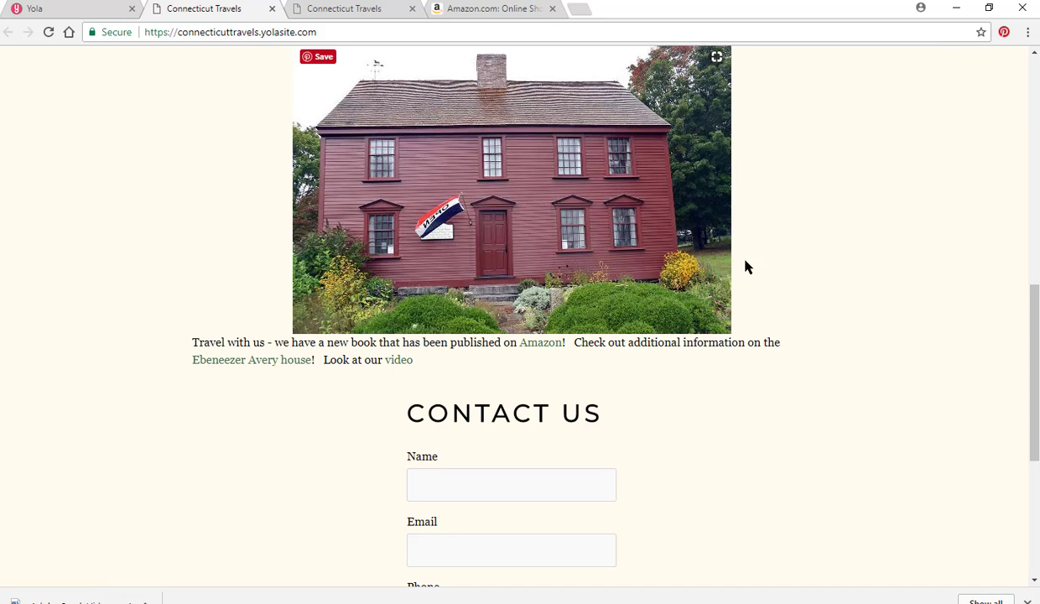
{"action": "left_click_drag", "start_coordinate": [1035, 285], "coordinate": [1015, 101]}
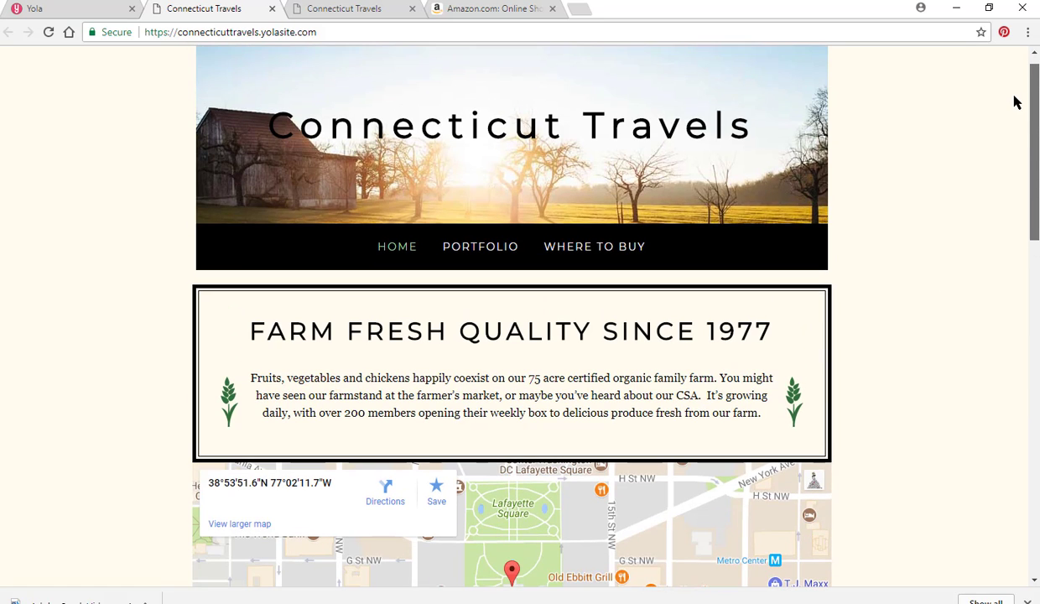
Step: Return to the Yola site editor and close the publish confirmation
{"action": "left_click", "coordinate": [37, 9]}
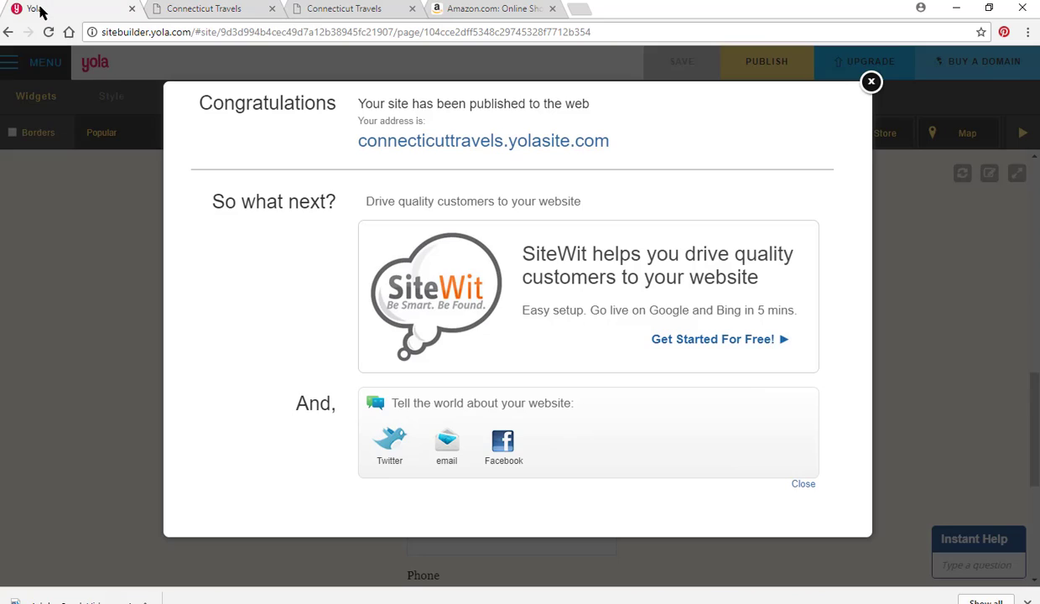
{"action": "left_click", "coordinate": [871, 82]}
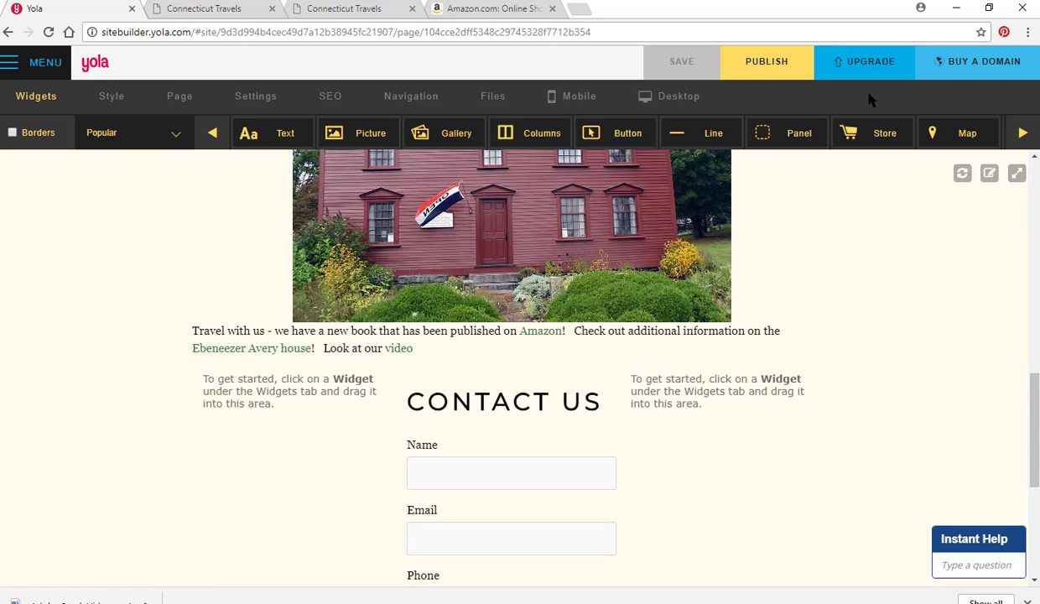